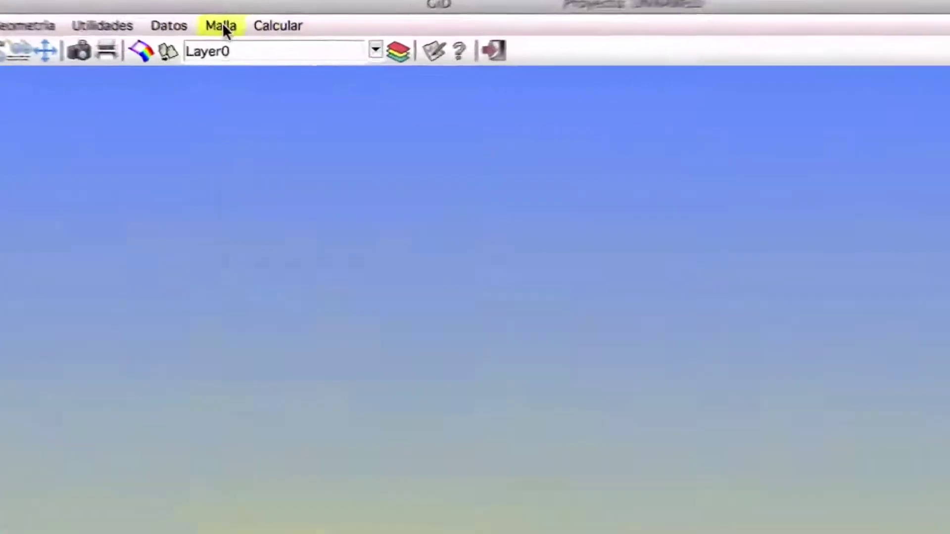
pyautogui.click(239, 43)
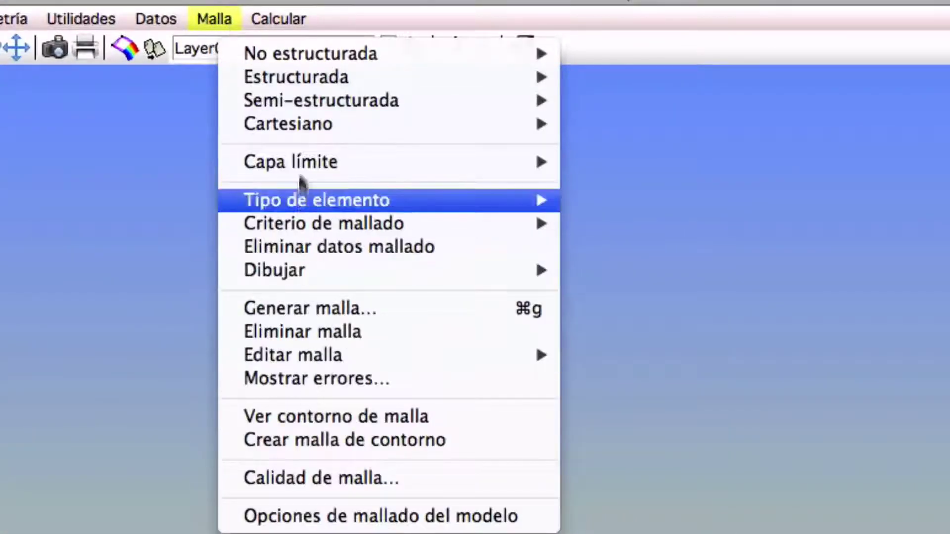
pyautogui.click(126, 208)
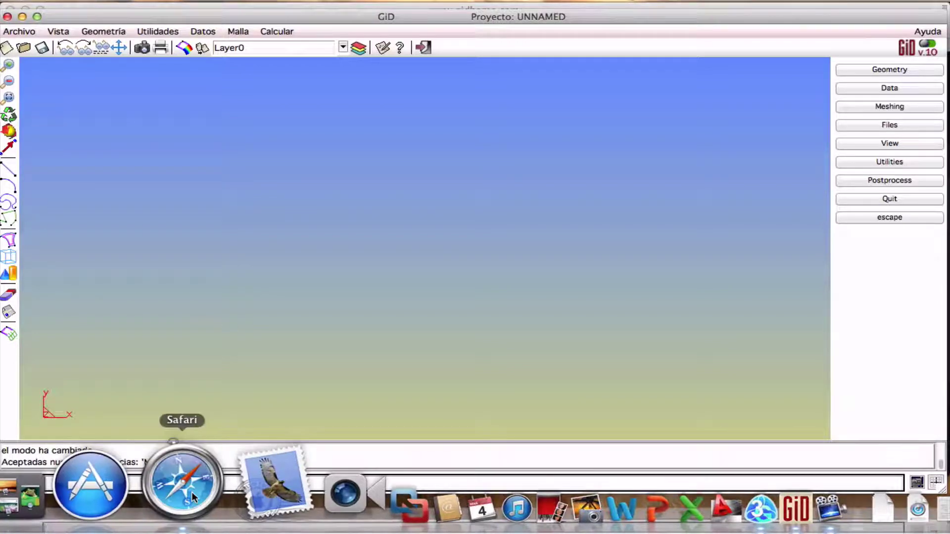
# Switch to Safari and open the Tutorials page in the Support section of the GiD website.
pyautogui.click(191, 492)
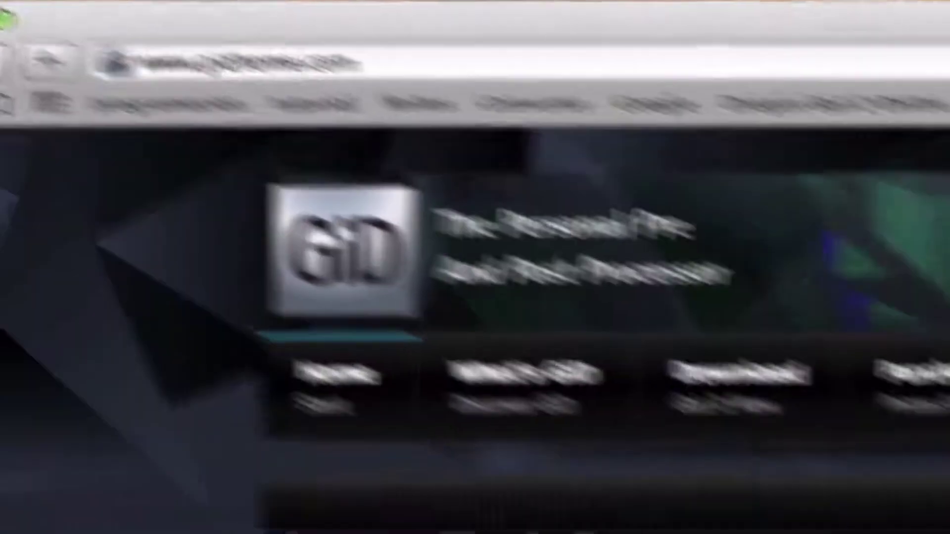
pyautogui.moveTo(625, 119)
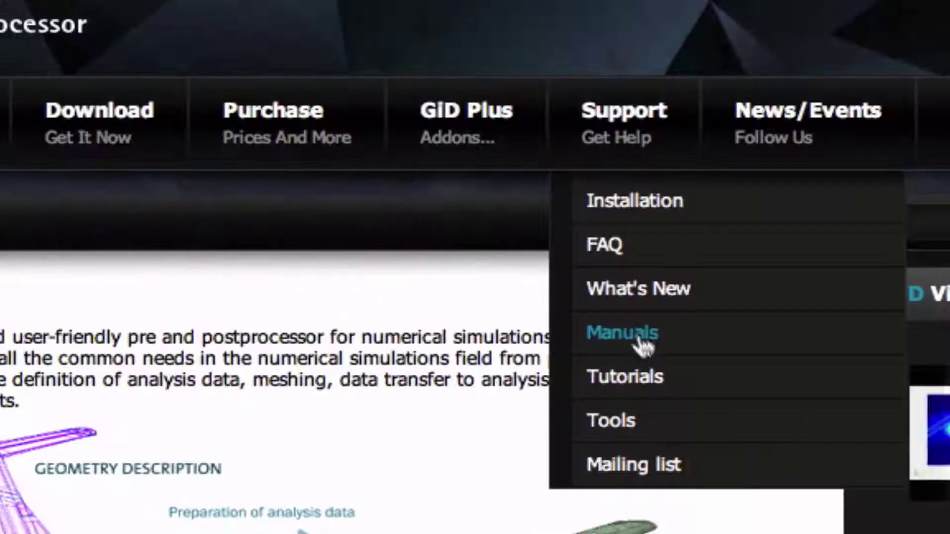
pyautogui.click(640, 373)
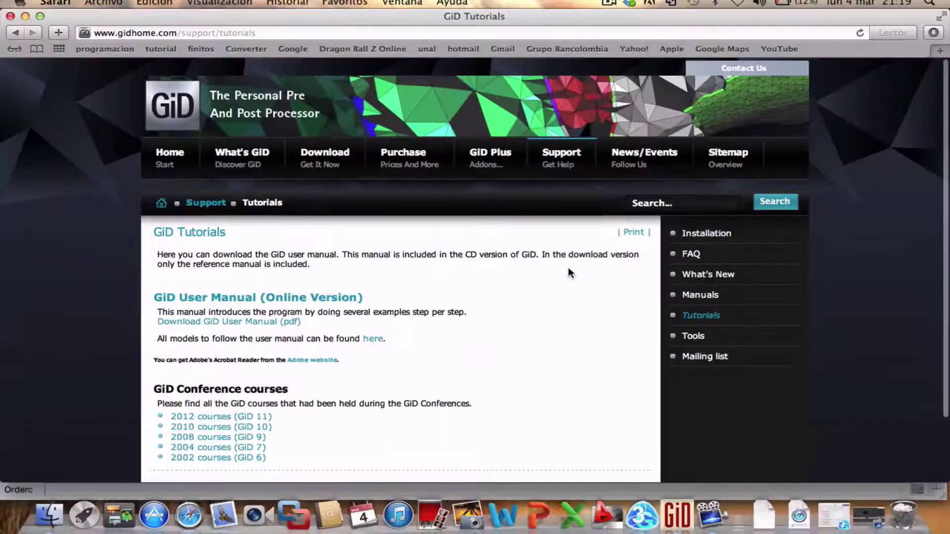
pyautogui.scroll(-3, 568, 270)
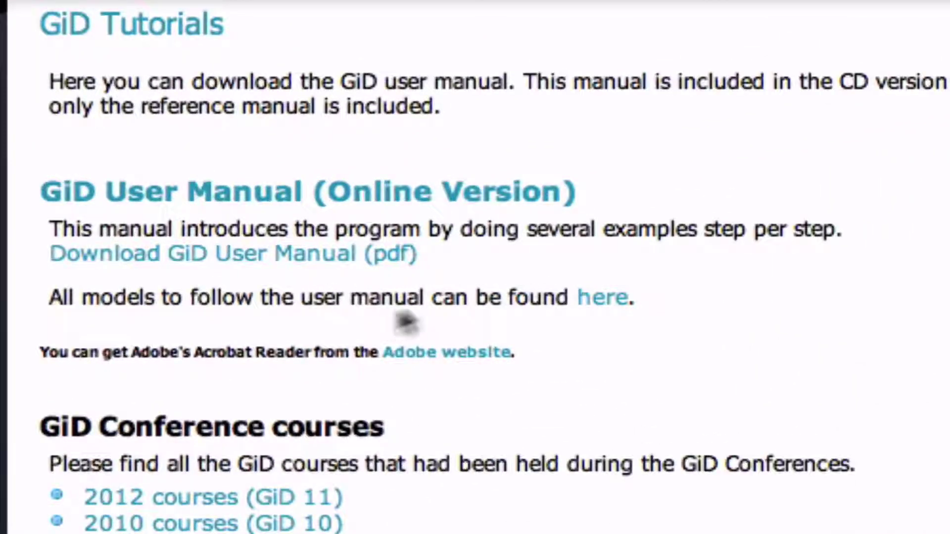
# Start downloading the user manual's model archive Models_GiD_User_Manual.zip and stop the download.
pyautogui.click(622, 302)
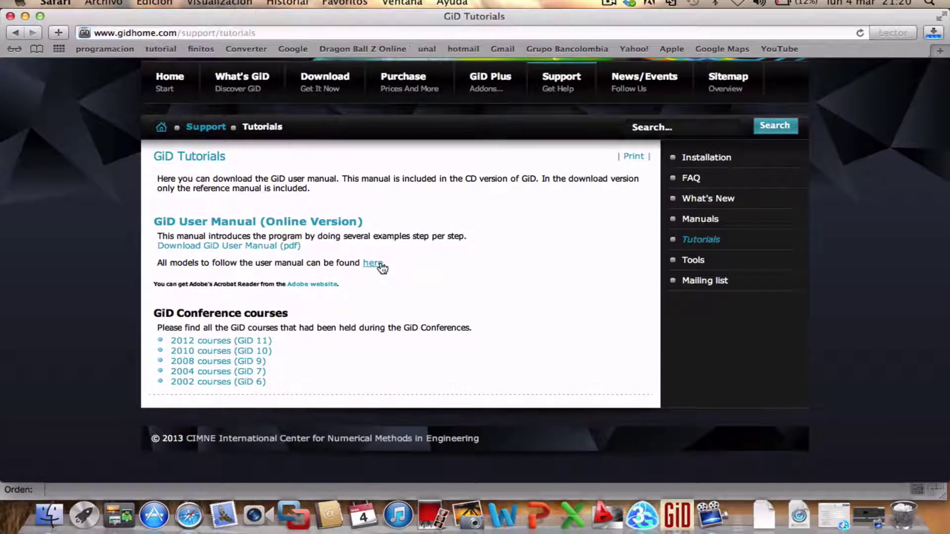
pyautogui.click(933, 32)
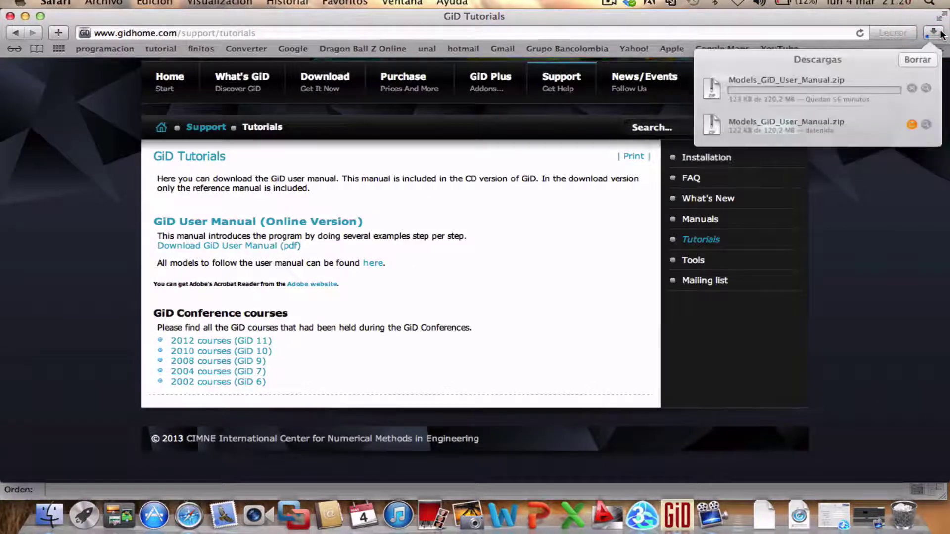
pyautogui.click(913, 88)
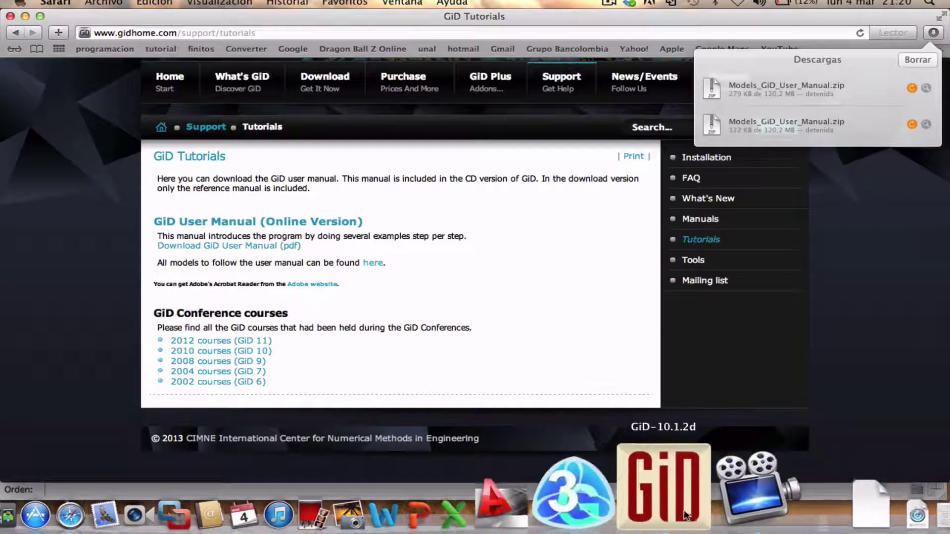
# Switch to GiD and open the project ToMesh4.gid from the Chapter5 folder of User Manual models.
pyautogui.click(663, 510)
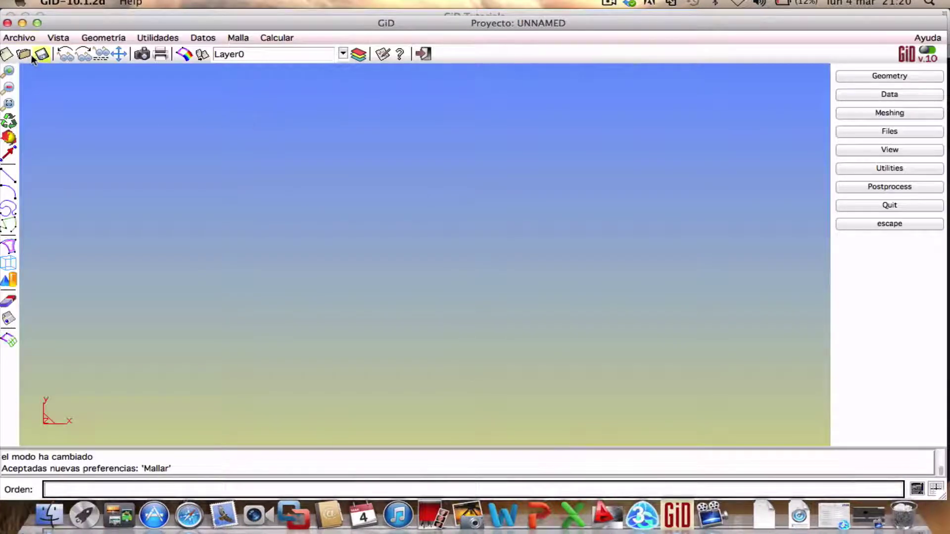
pyautogui.click(28, 54)
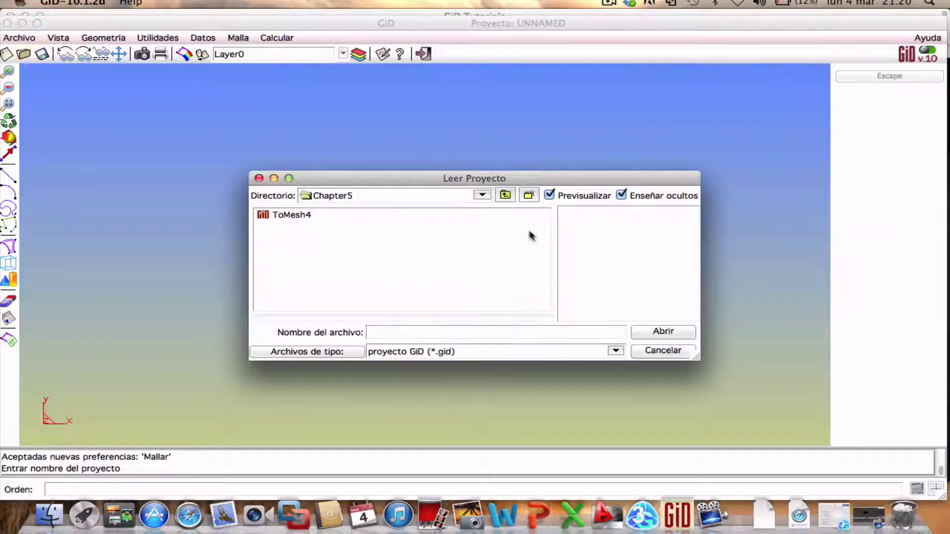
pyautogui.click(505, 194)
pyautogui.click(505, 194)
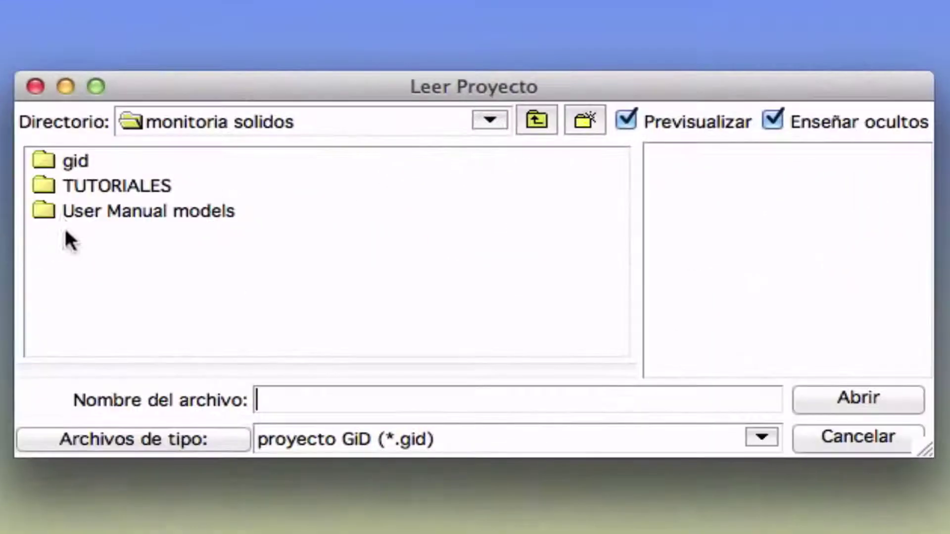
pyautogui.click(79, 212)
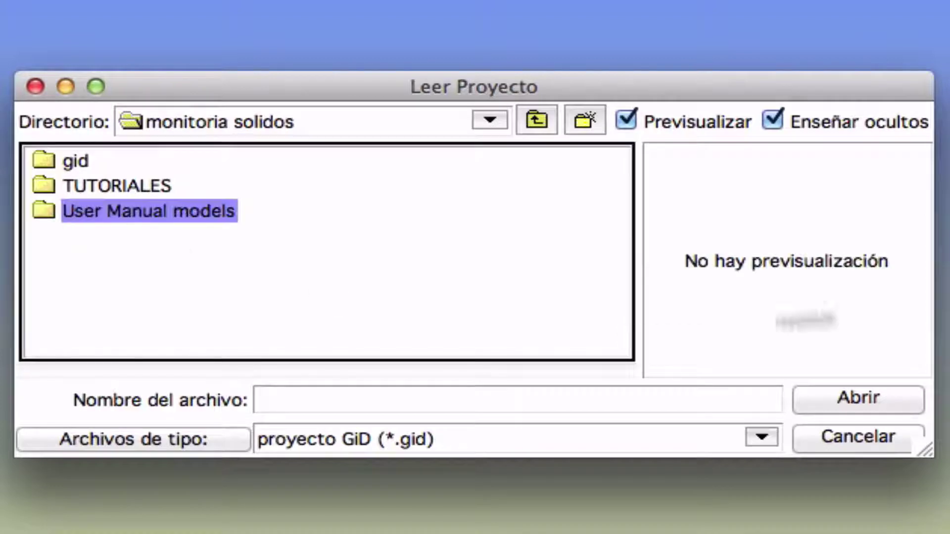
pyautogui.click(872, 399)
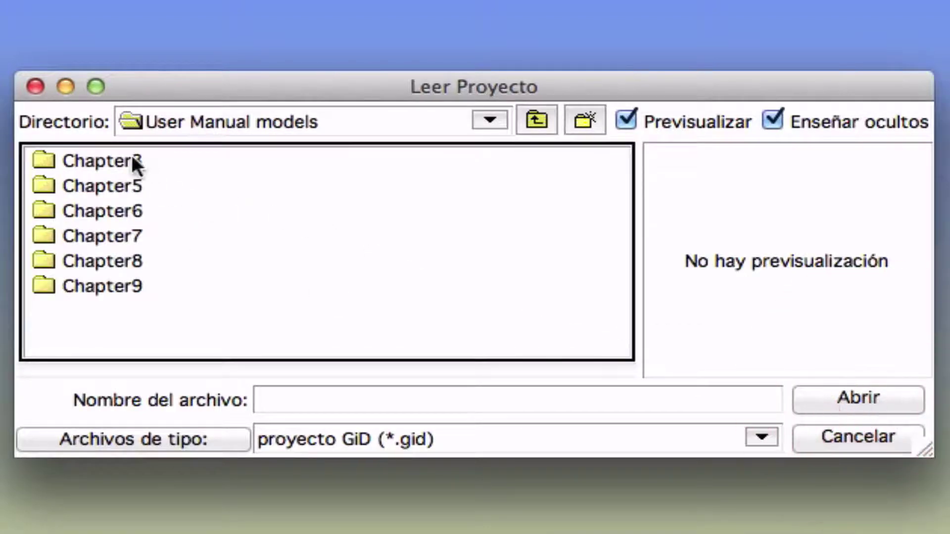
pyautogui.click(104, 186)
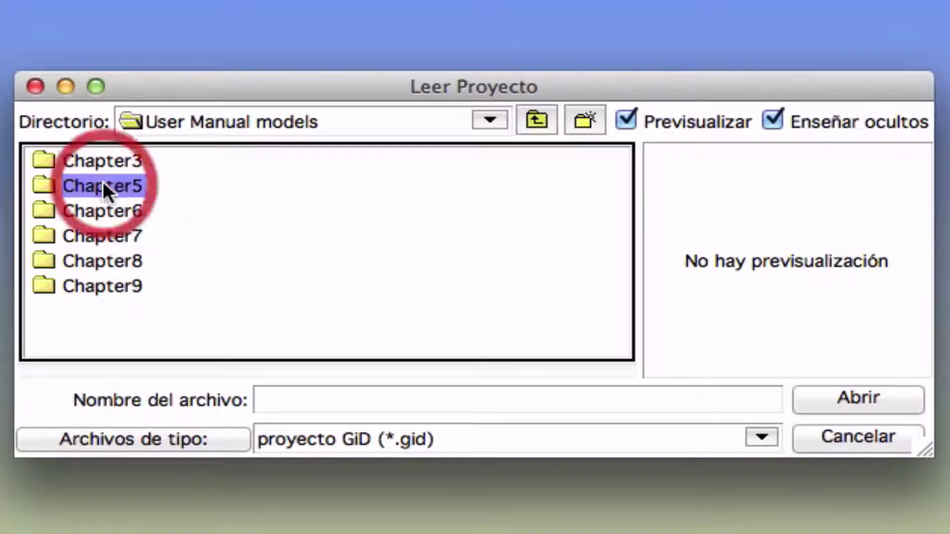
pyautogui.click(877, 402)
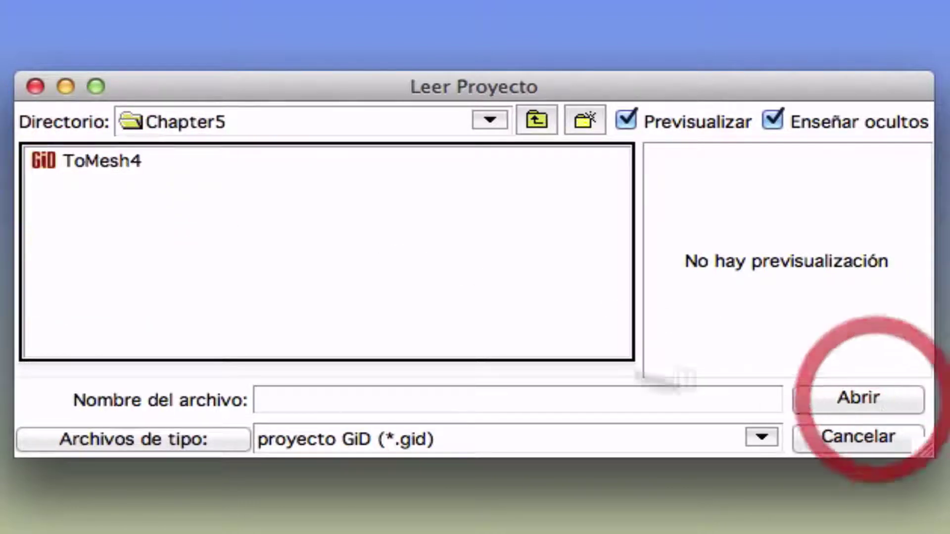
pyautogui.click(113, 159)
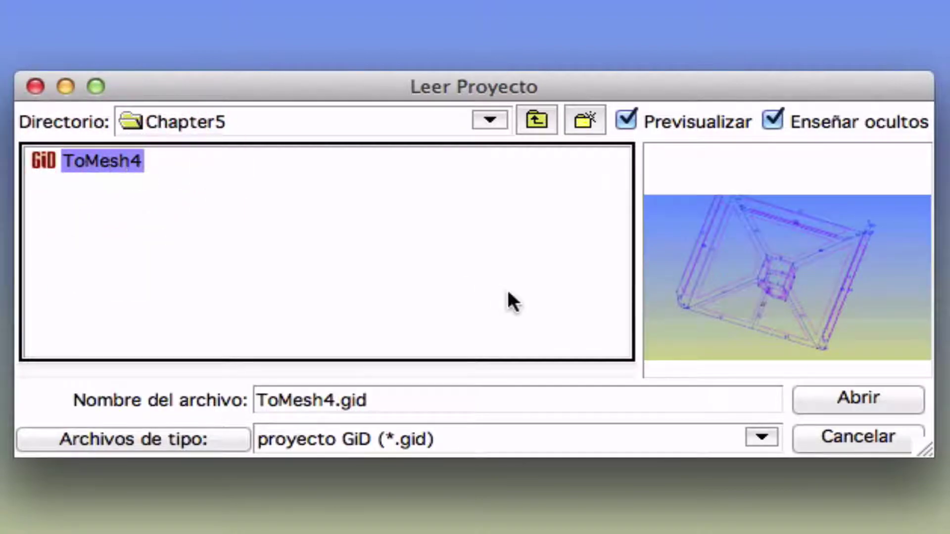
pyautogui.click(889, 396)
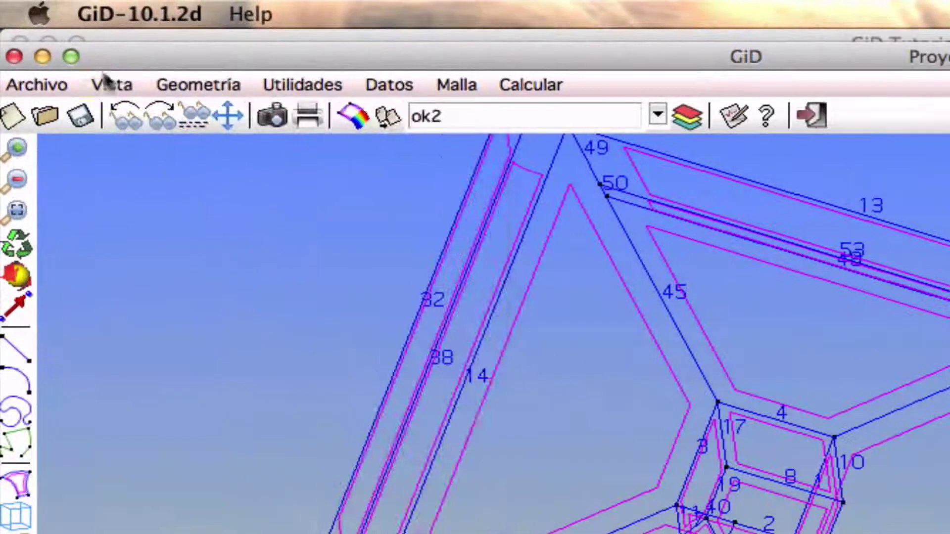
# Render the model with flat (Plana) illumination and examine its shape from the side.
pyautogui.click(60, 38)
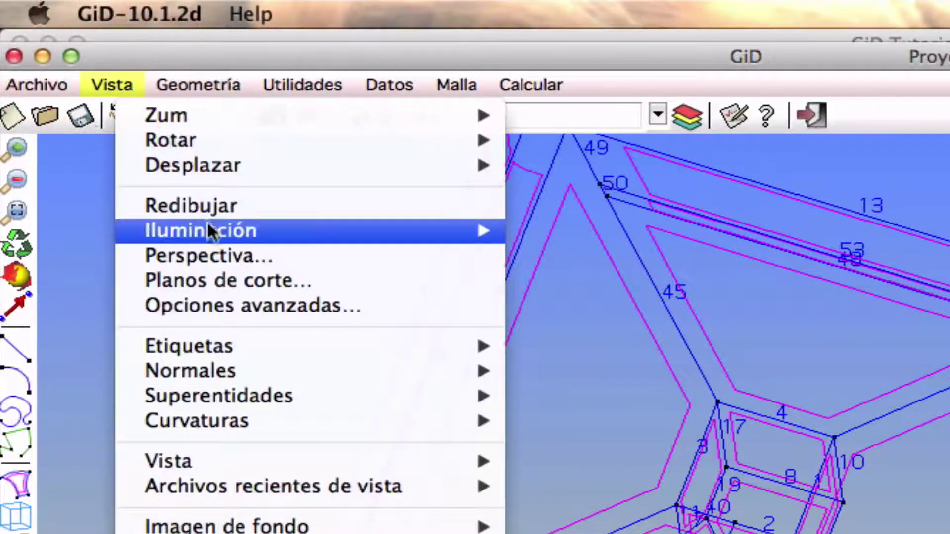
pyautogui.moveTo(208, 229)
pyautogui.click(542, 255)
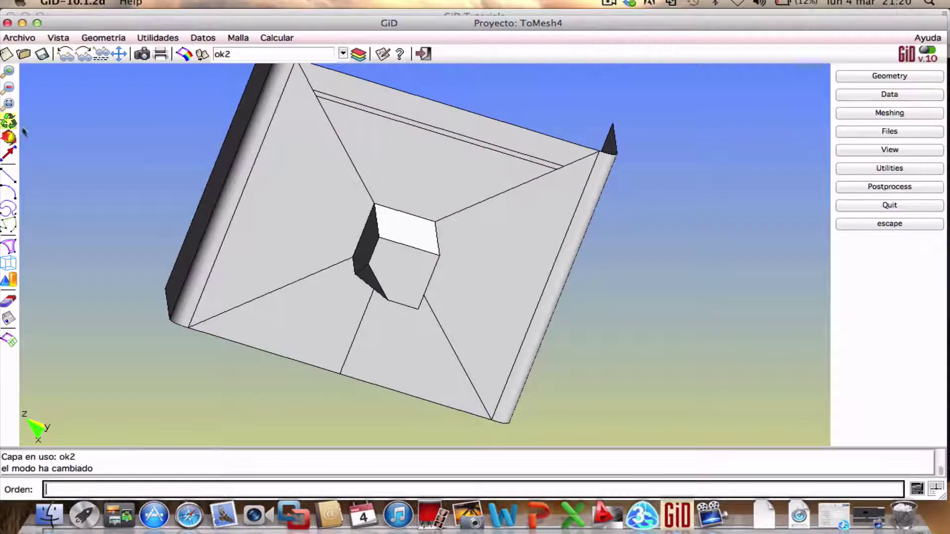
pyautogui.click(8, 121)
pyautogui.moveTo(350, 311); pyautogui.dragTo(644, 238)
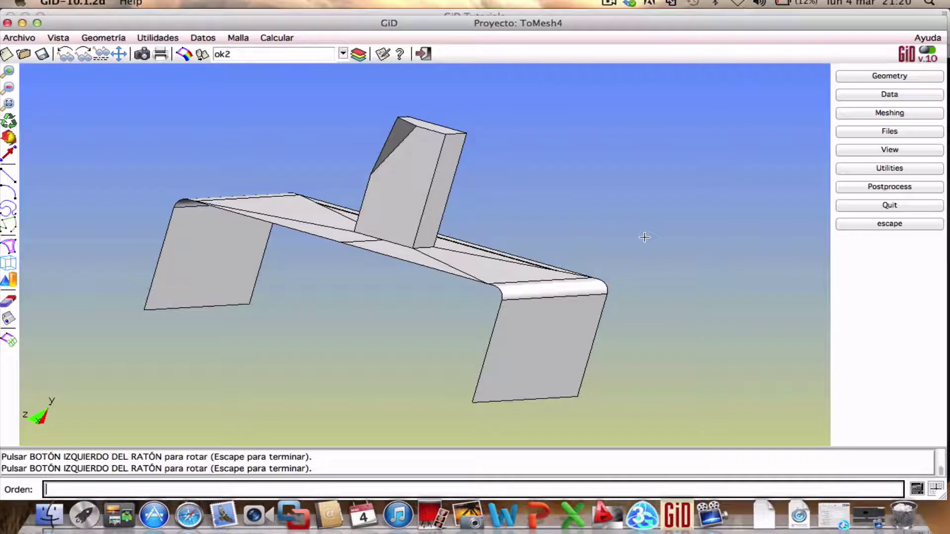
# Set the model's illumination back to Normal to show its lines and surfaces as wireframe.
pyautogui.click(56, 37)
pyautogui.moveTo(99, 115)
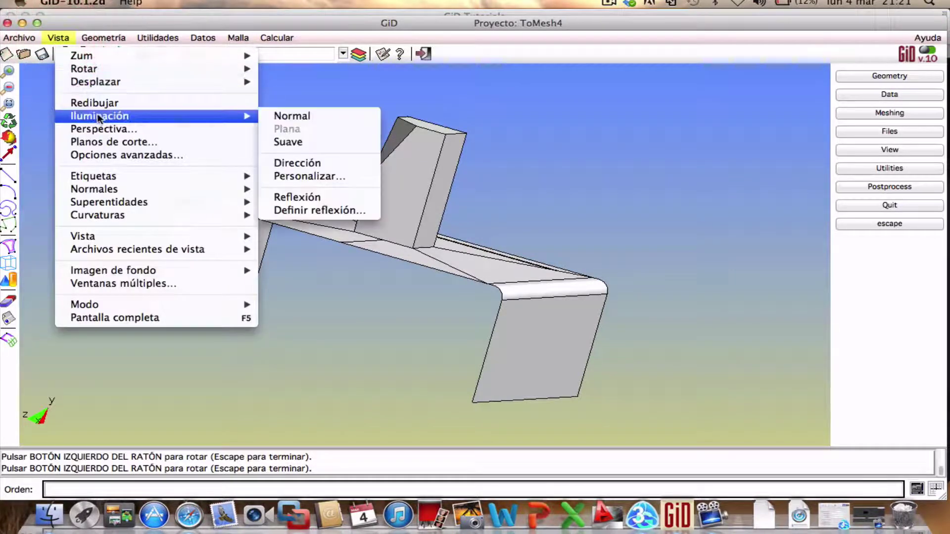
pyautogui.click(312, 114)
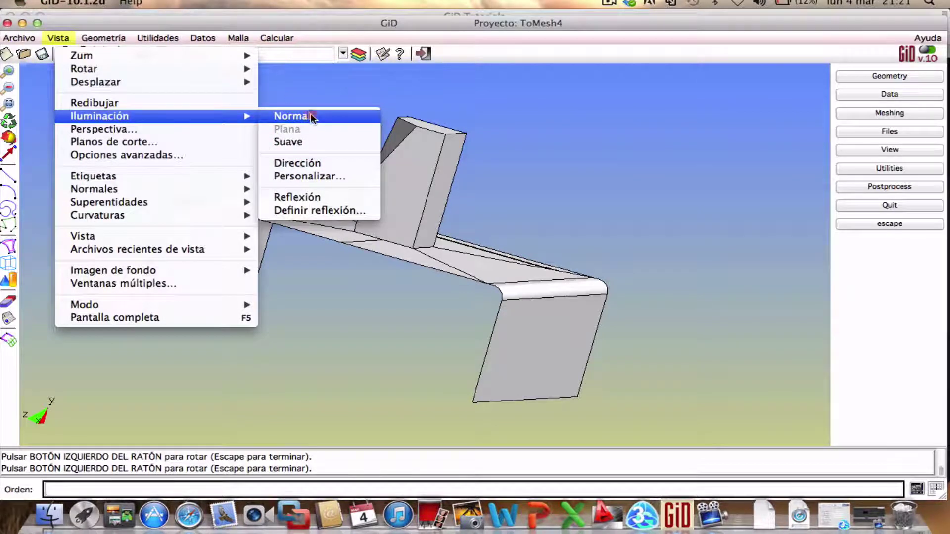
pyautogui.click(311, 115)
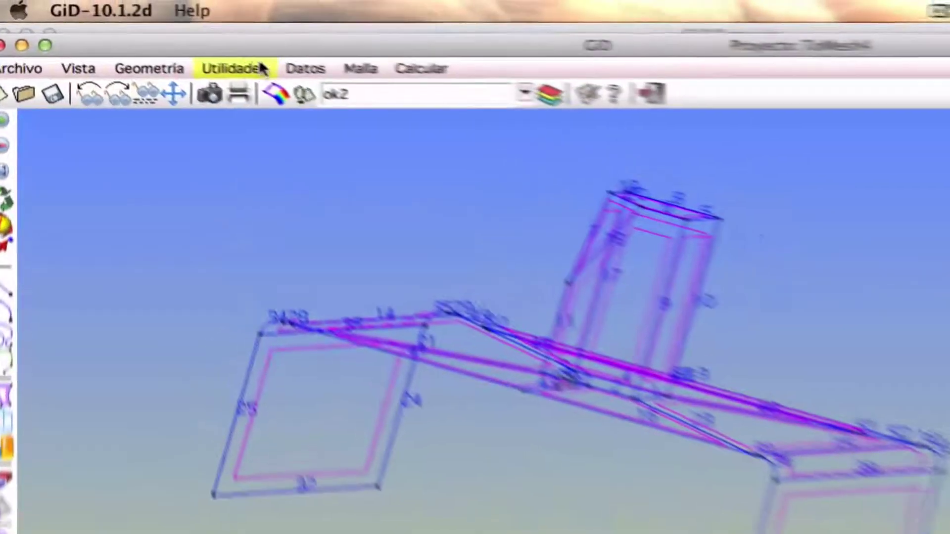
# Reset the meshing (Mallar) preferences to their default values, apply them and close the preferences.
pyautogui.click(157, 37)
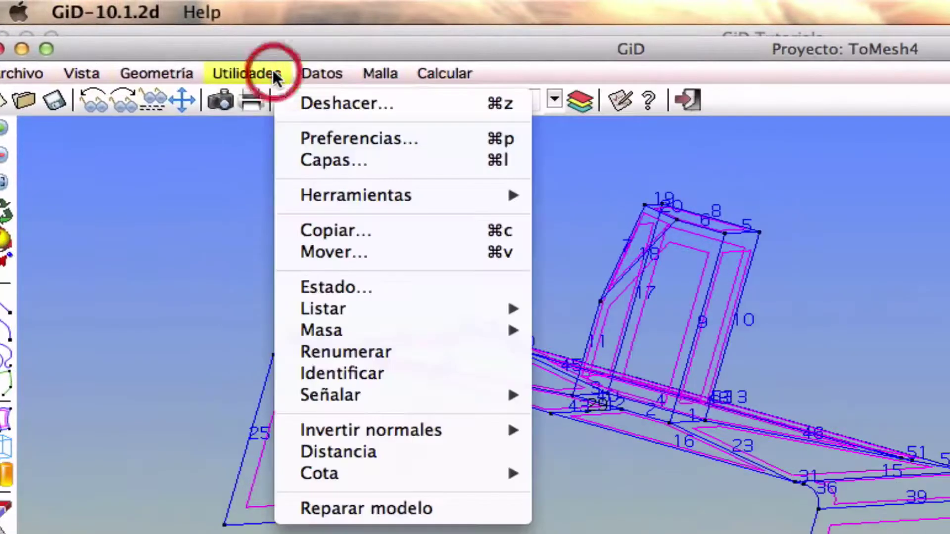
pyautogui.click(341, 139)
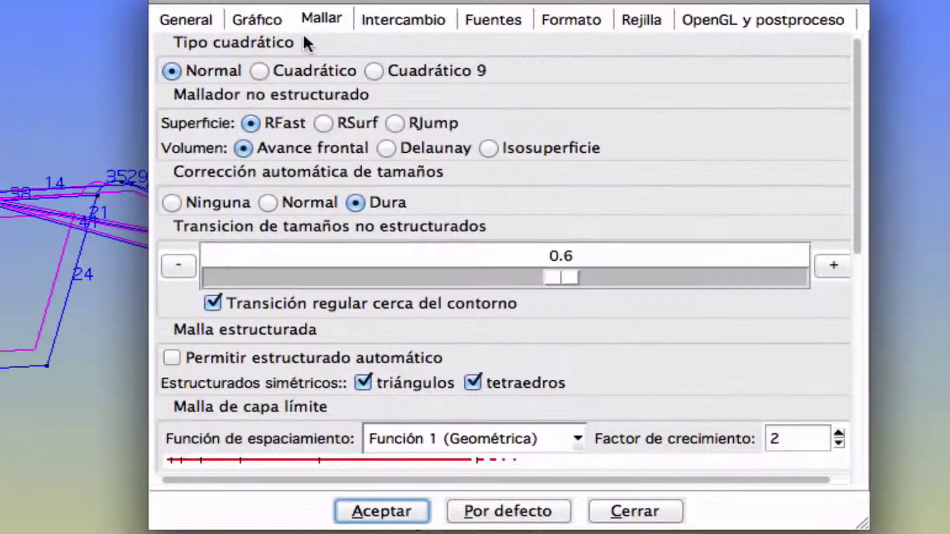
pyautogui.click(324, 18)
pyautogui.click(509, 511)
pyautogui.click(391, 511)
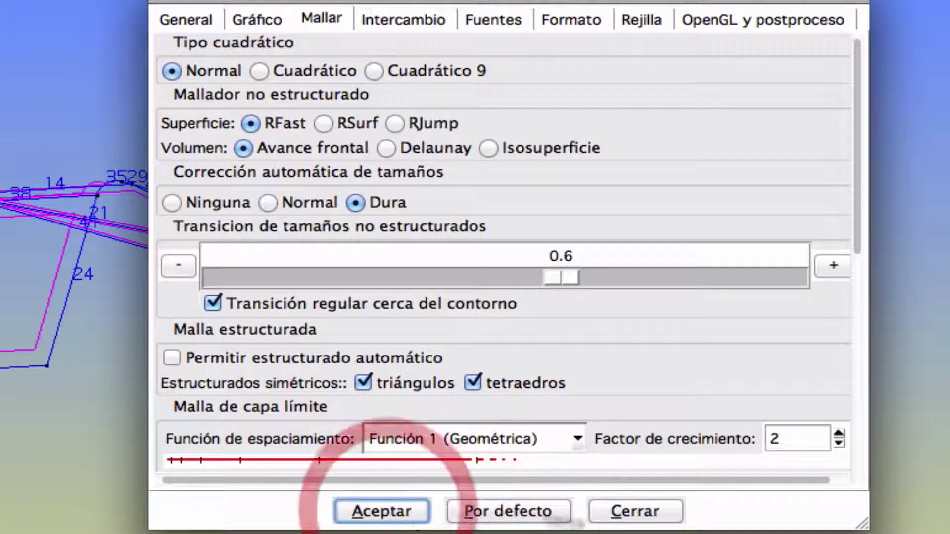
pyautogui.click(644, 512)
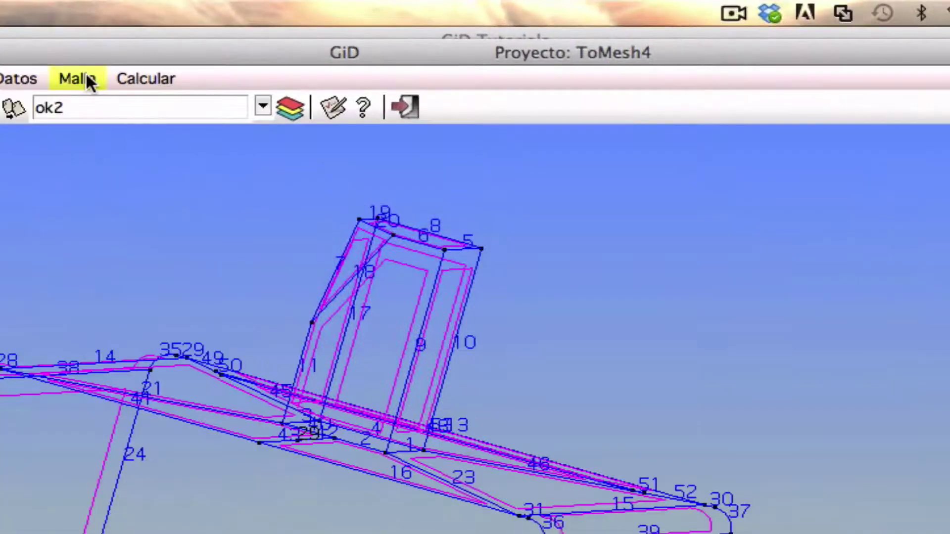
pyautogui.click(241, 44)
pyautogui.moveTo(272, 65)
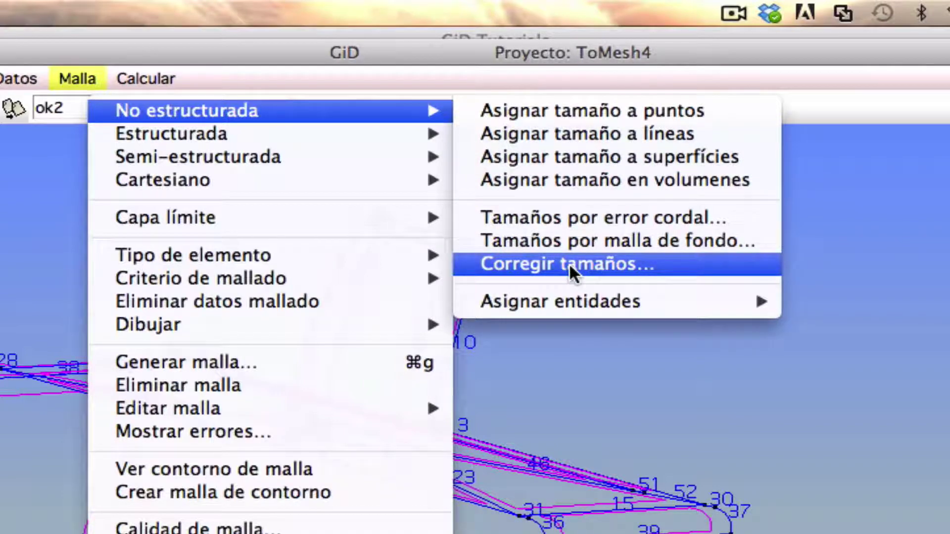
pyautogui.click(620, 389)
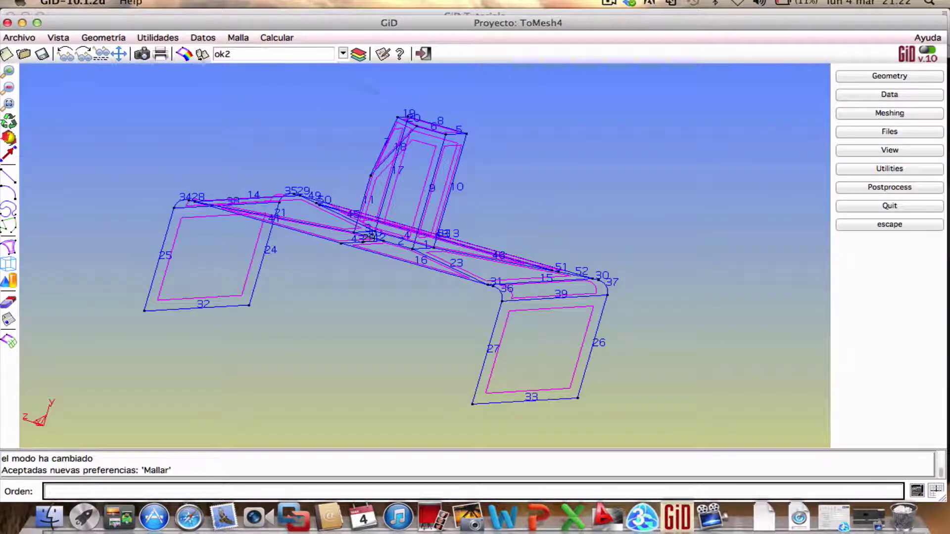
# Generate the mesh with element size 4.25 using the model's meshing parameters, and display the generated mesh for inspection.
pyautogui.click(240, 38)
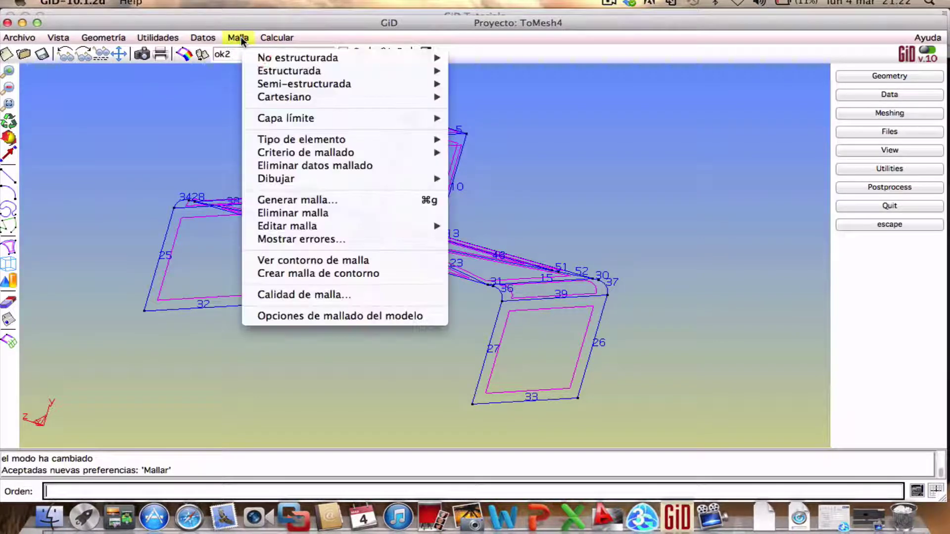
pyautogui.click(293, 201)
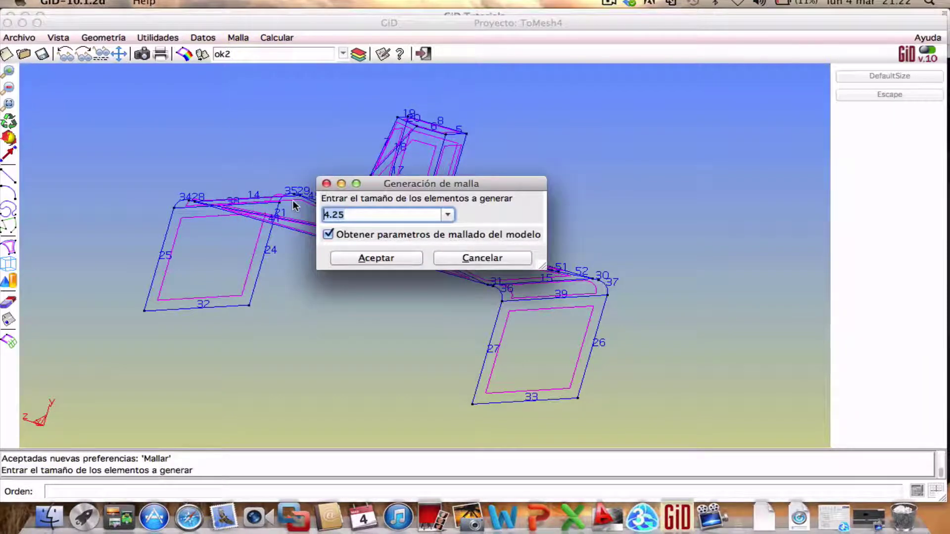
pyautogui.click(356, 258)
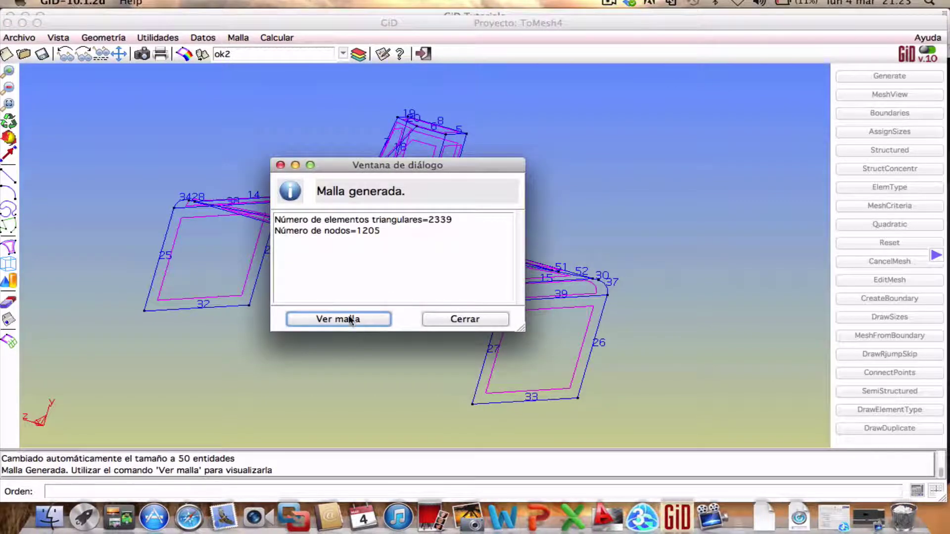
pyautogui.click(350, 320)
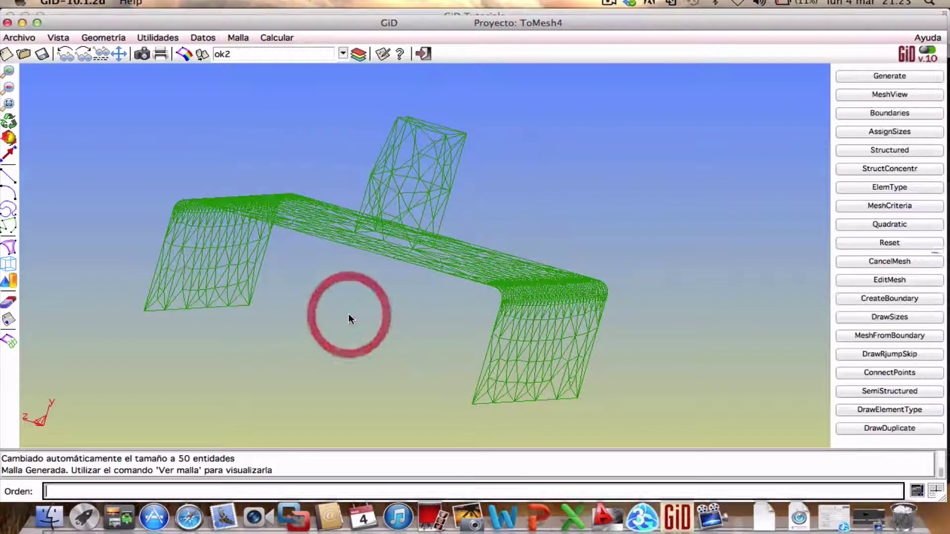
pyautogui.click(9, 137)
pyautogui.moveTo(525, 311); pyautogui.dragTo(121, 235)
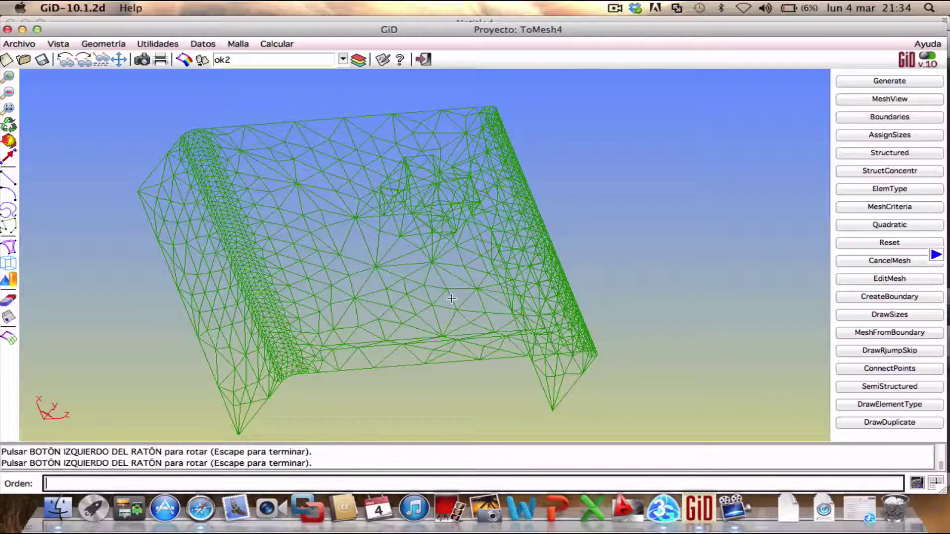
# Switch back to the geometry view and assign an unstructured mesh size of 0.1 to the point labelled 29 between lines 42 and 43.
pyautogui.click(111, 44)
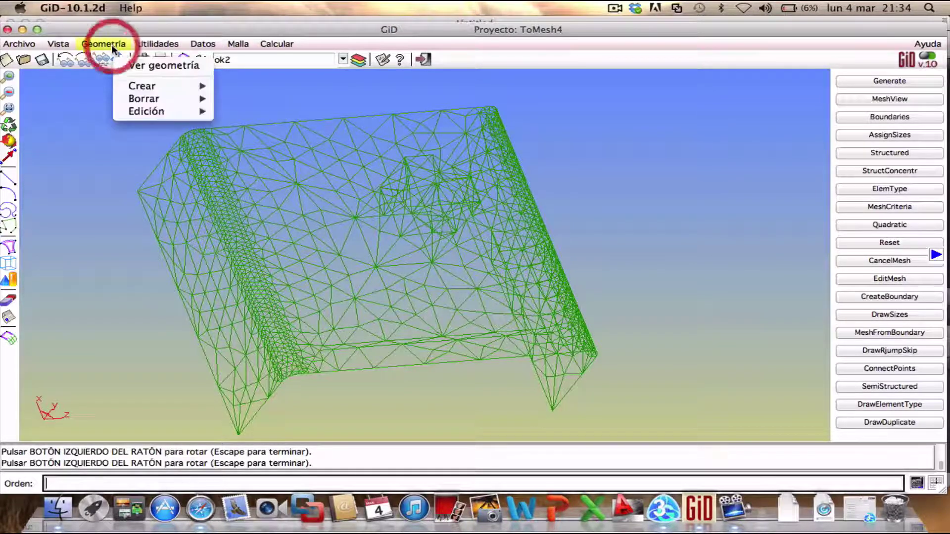
pyautogui.click(147, 70)
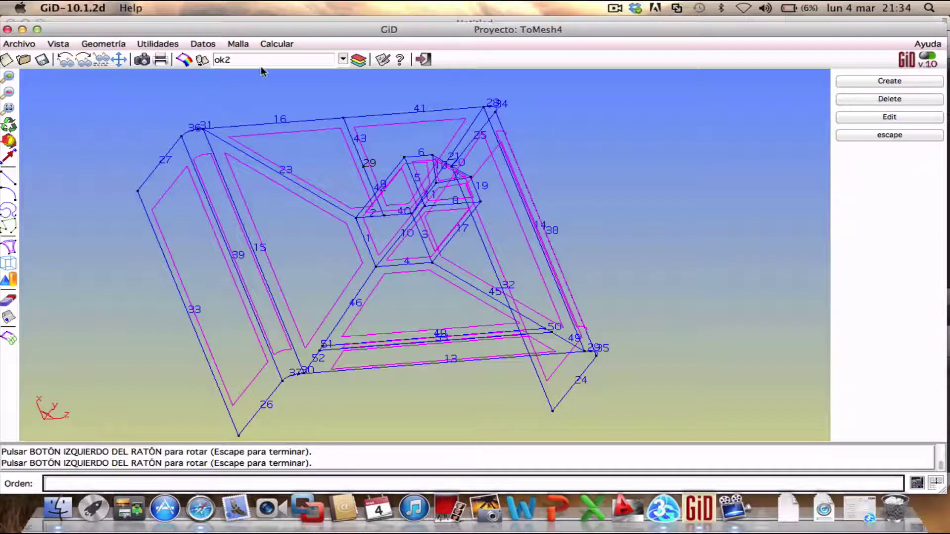
pyautogui.click(238, 43)
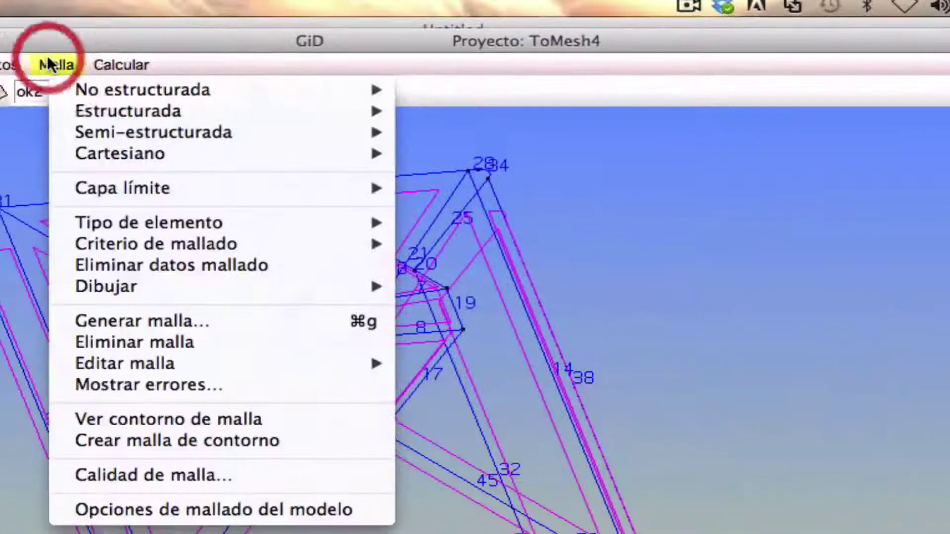
pyautogui.moveTo(96, 97)
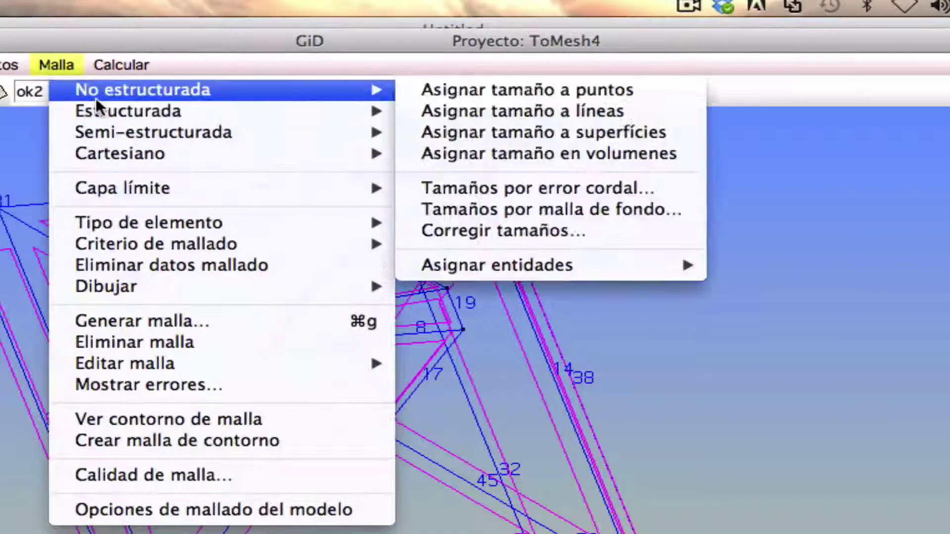
pyautogui.click(461, 90)
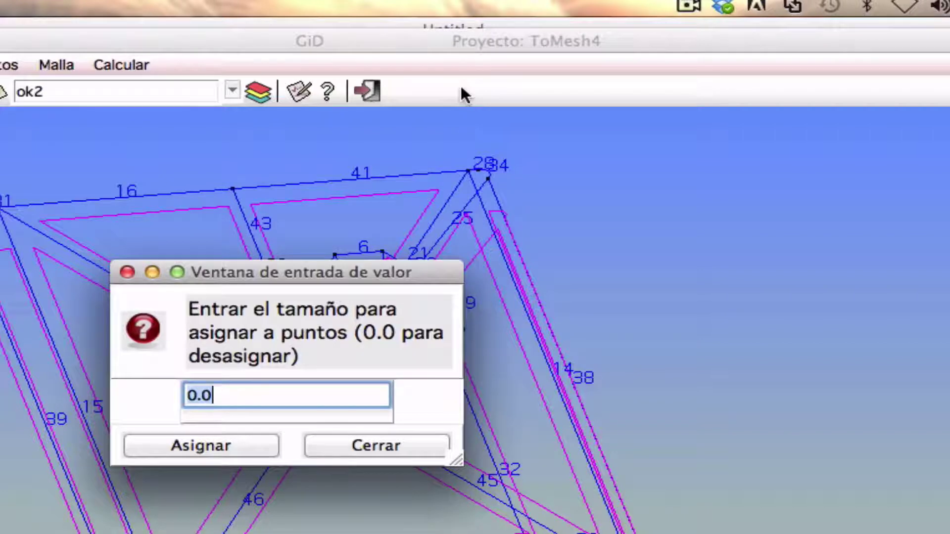
pyautogui.press('BackSpace')
pyautogui.press('BackSpace')
pyautogui.write('.1')
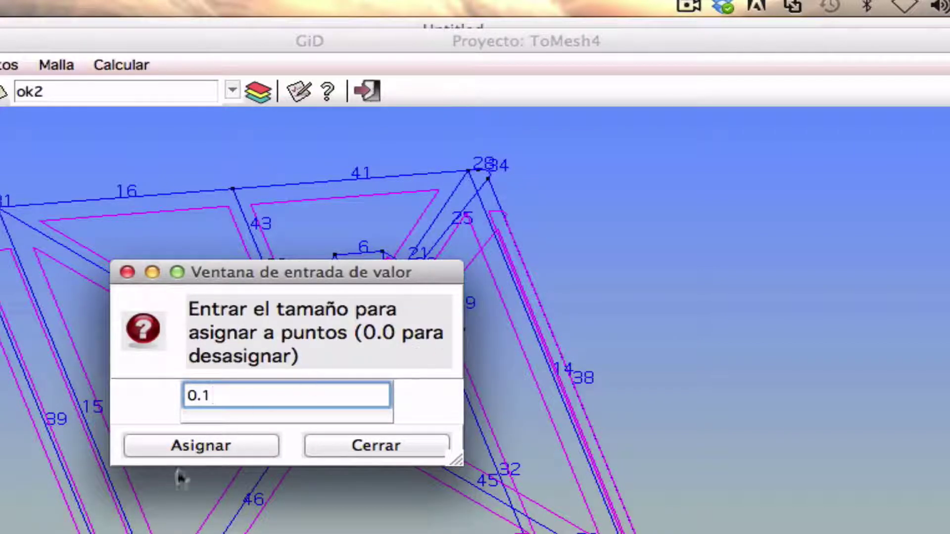
pyautogui.click(198, 443)
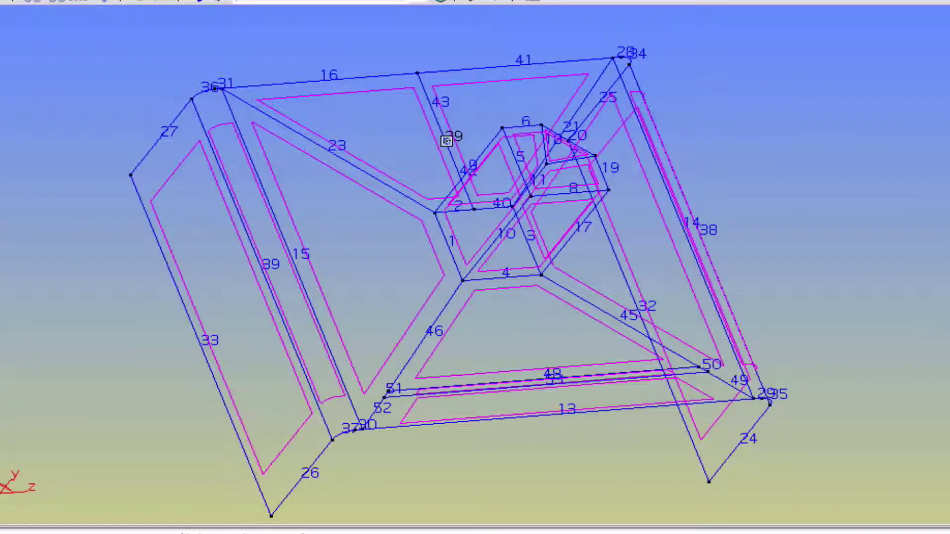
pyautogui.click(446, 142)
pyautogui.press('Escape')
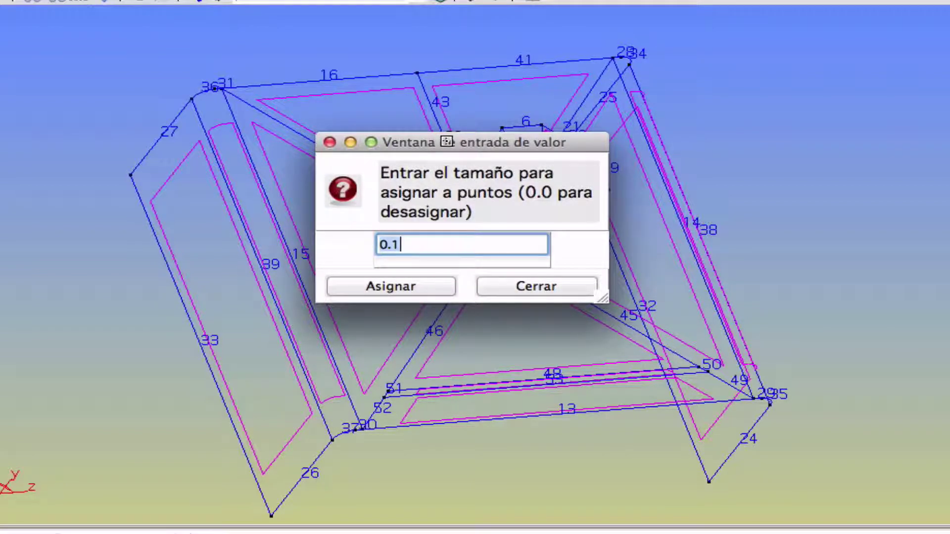
pyautogui.click(561, 284)
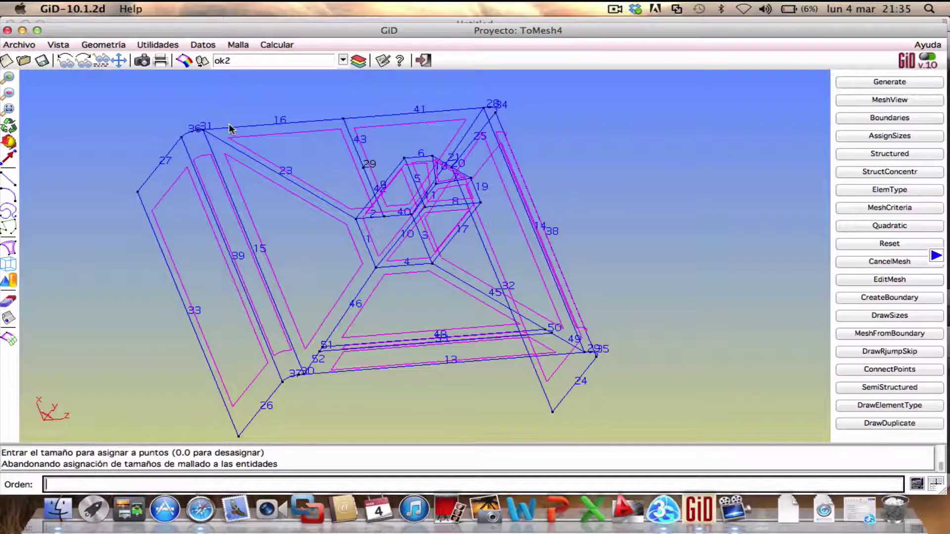
# Regenerate the mesh with element size 4.25, replacing the old one, and display it to inspect the refinement around the sized point.
pyautogui.hotkey('ctrl', 'g')
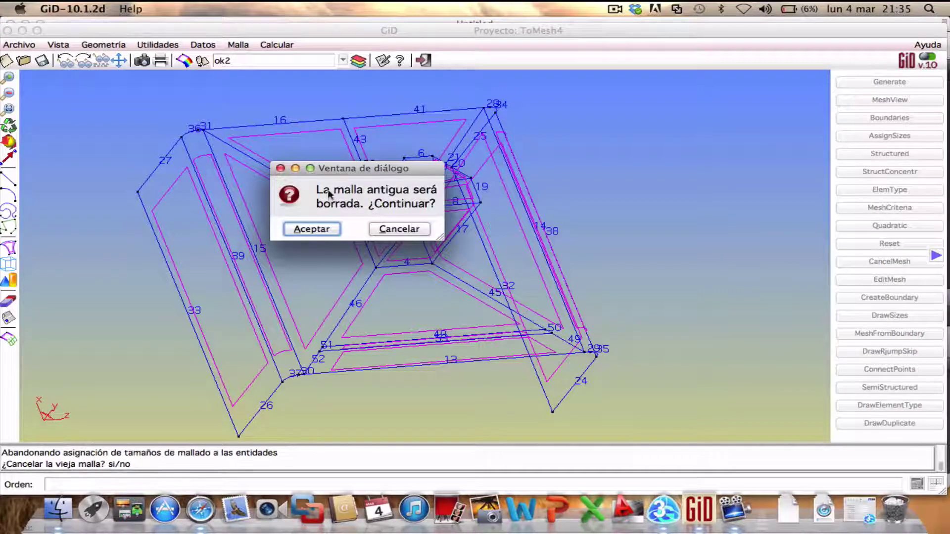
pyautogui.click(312, 229)
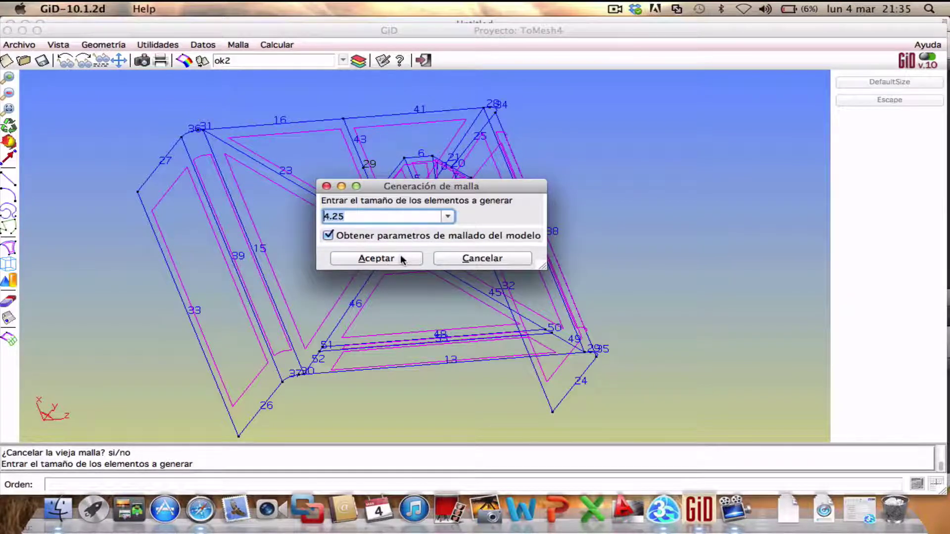
pyautogui.click(402, 259)
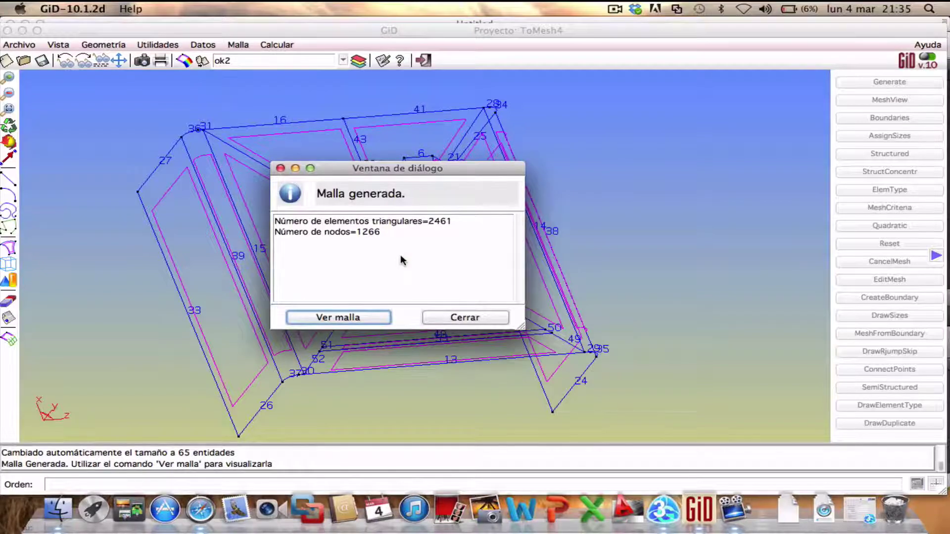
pyautogui.click(335, 317)
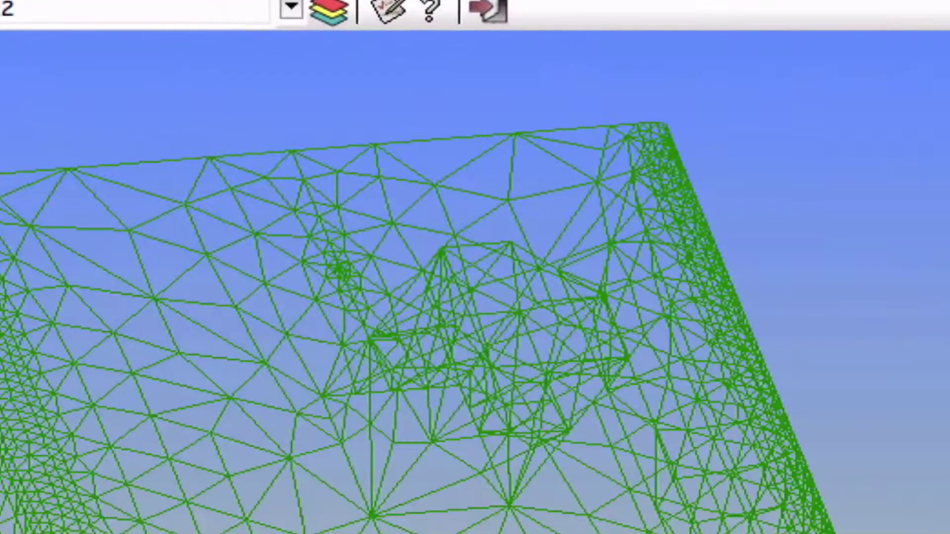
pyautogui.scroll(5, 312, 265)
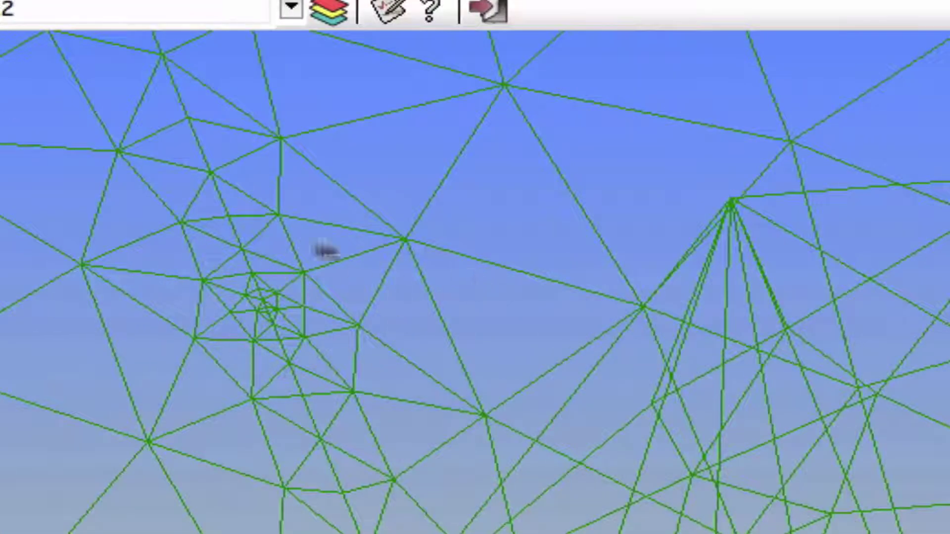
pyautogui.scroll(-1, 210, 293)
pyautogui.scroll(-3, 209, 292)
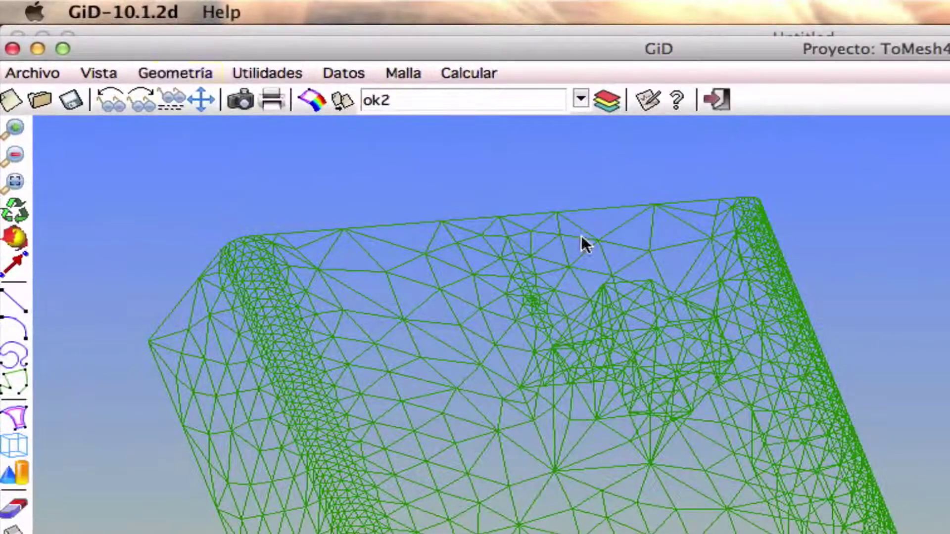
# Set the unstructured size transition to 0.2 in the meshing (Mallar) preferences, apply the change and close the preferences.
pyautogui.click(267, 73)
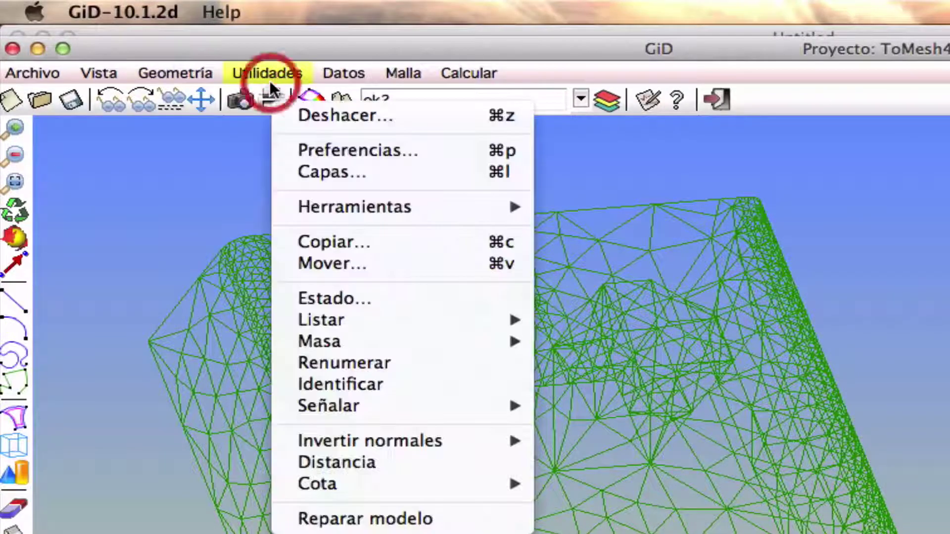
pyautogui.click(325, 150)
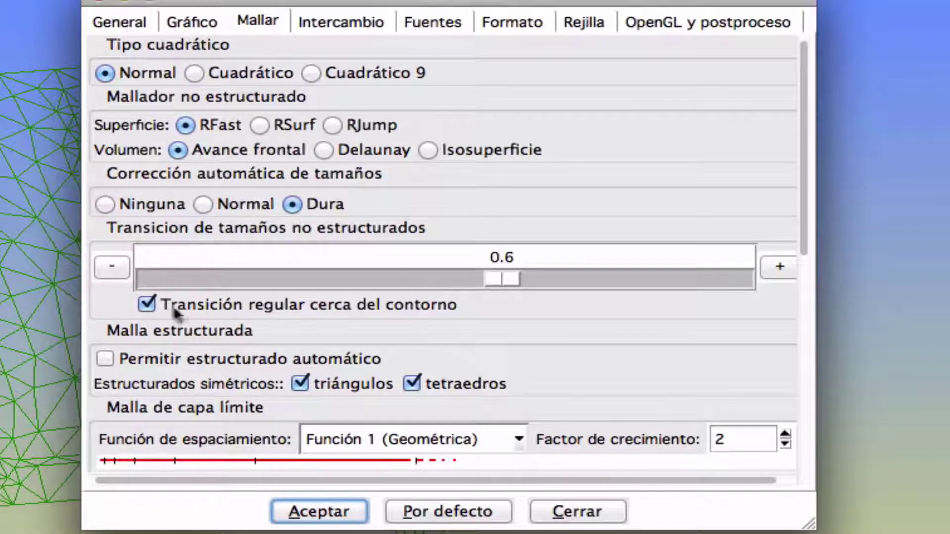
pyautogui.click(144, 269)
pyautogui.click(144, 268)
pyautogui.moveTo(388, 278); pyautogui.dragTo(736, 294)
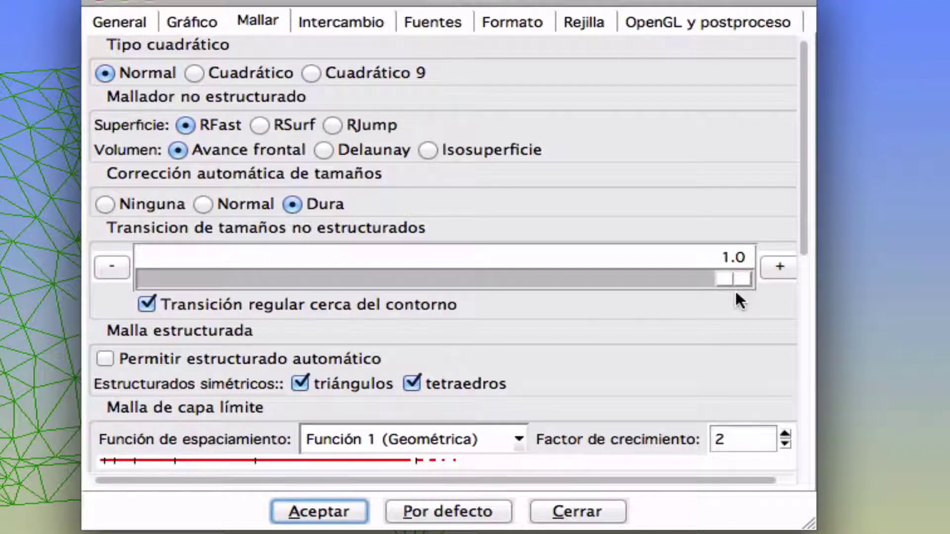
pyautogui.moveTo(736, 277); pyautogui.dragTo(257, 286)
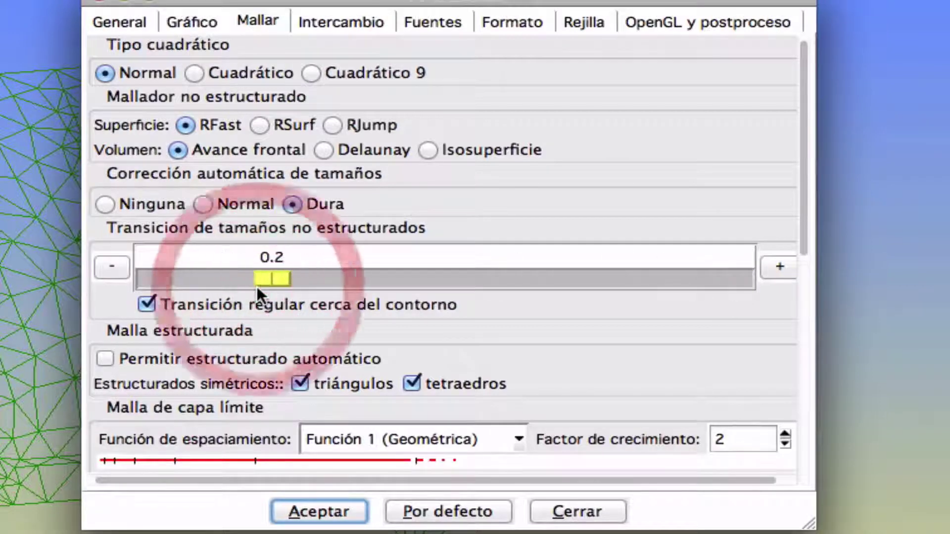
pyautogui.click(327, 512)
pyautogui.click(566, 512)
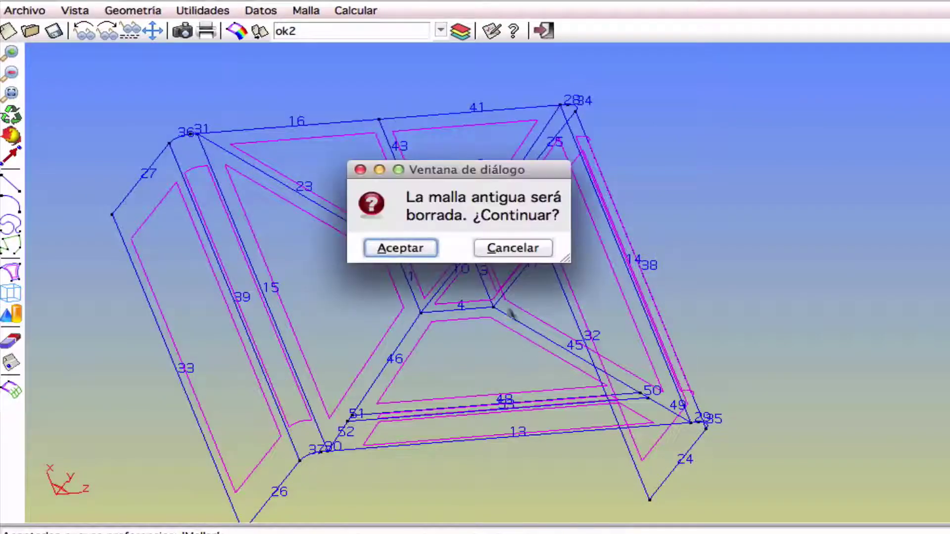
# Replace the old mesh with one generated using the new size transition, and display it.
pyautogui.click(420, 248)
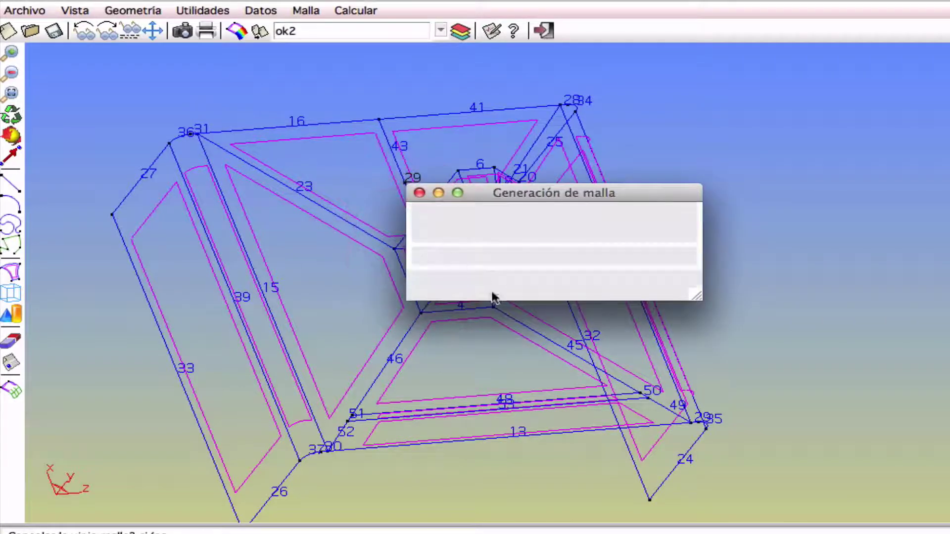
pyautogui.click(490, 290)
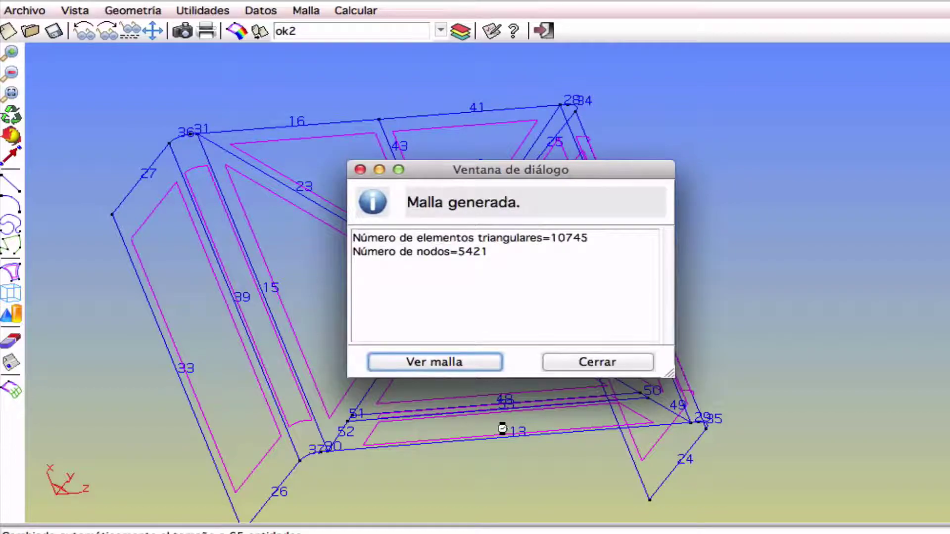
pyautogui.click(452, 364)
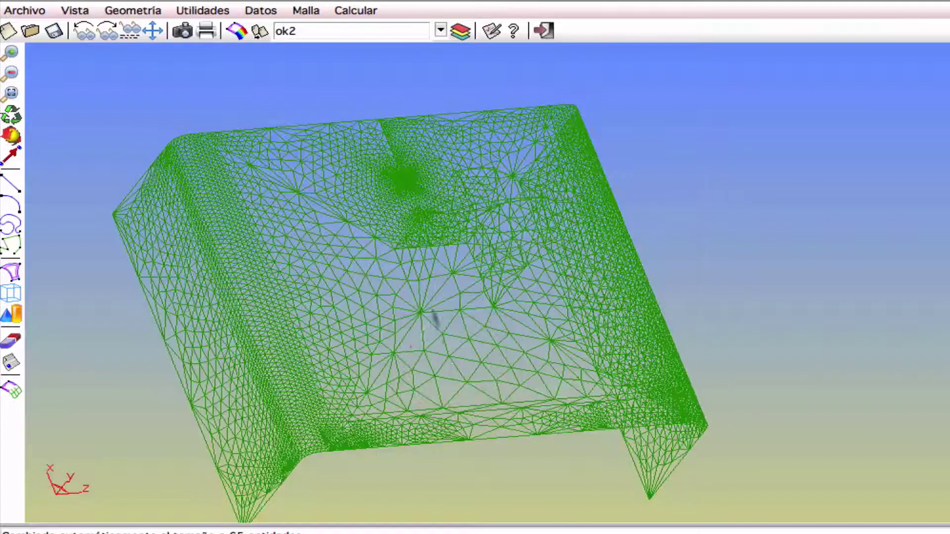
# Examine up close how the element size changes around the point with the assigned size.
pyautogui.scroll(2, 420, 180)
pyautogui.scroll(2, 344, 117)
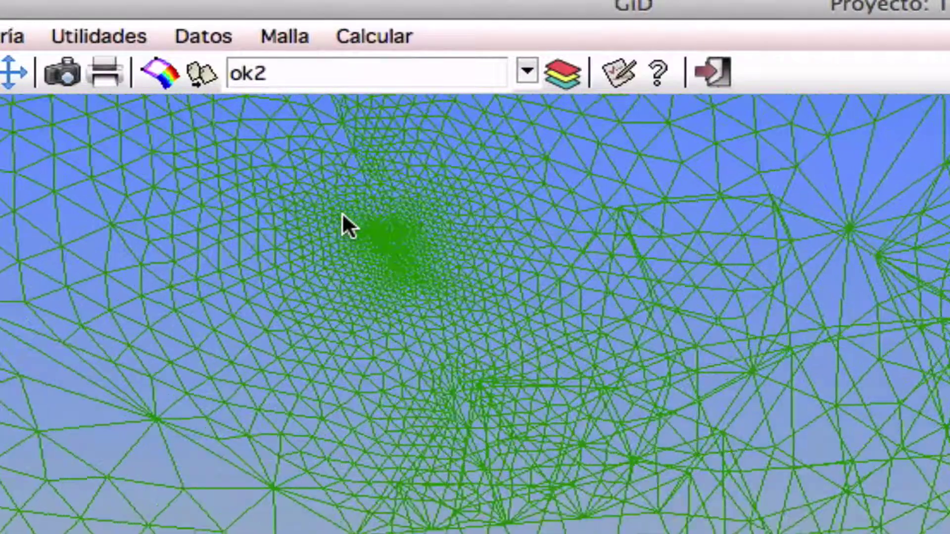
pyautogui.scroll(2, 344, 218)
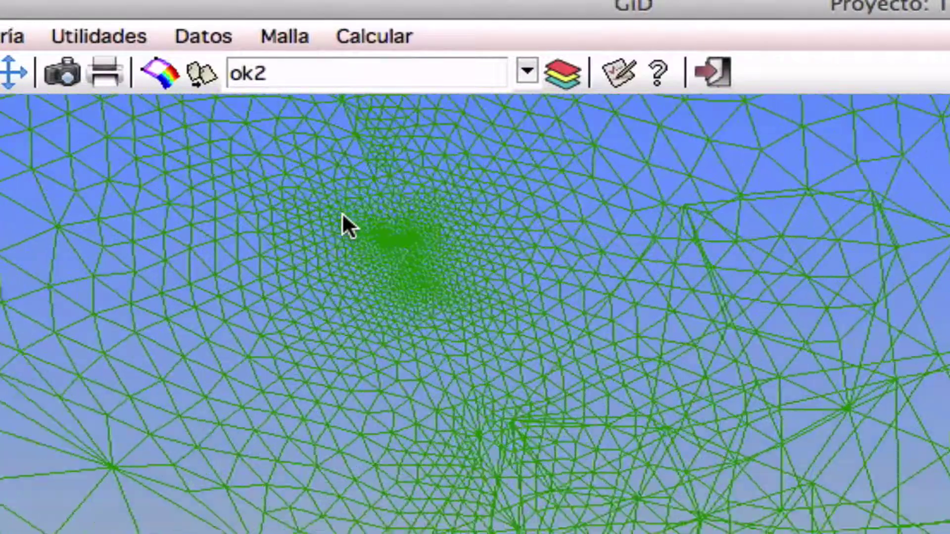
pyautogui.scroll(3, 343, 212)
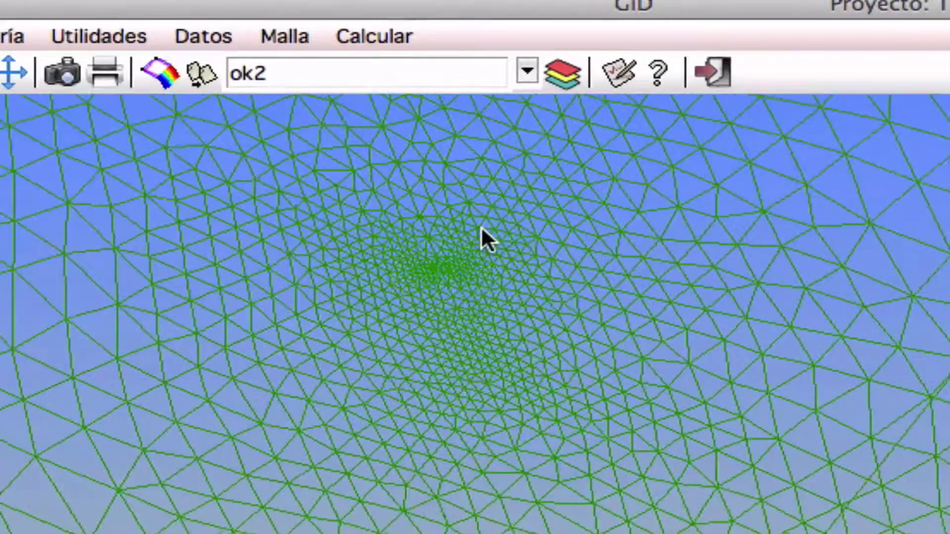
pyautogui.moveTo(484, 240); pyautogui.dragTo(371, 267, button='middle')
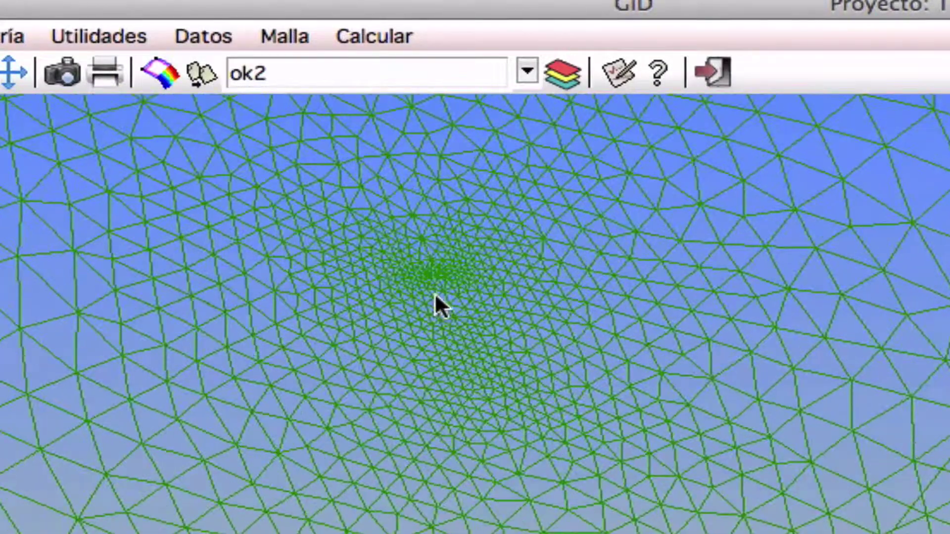
pyautogui.scroll(3, 435, 295)
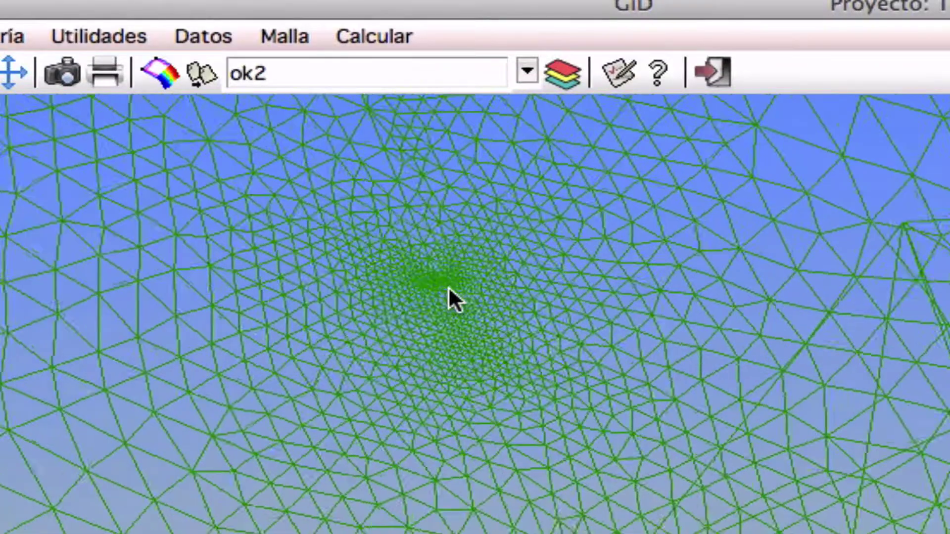
pyautogui.scroll(3, 448, 290)
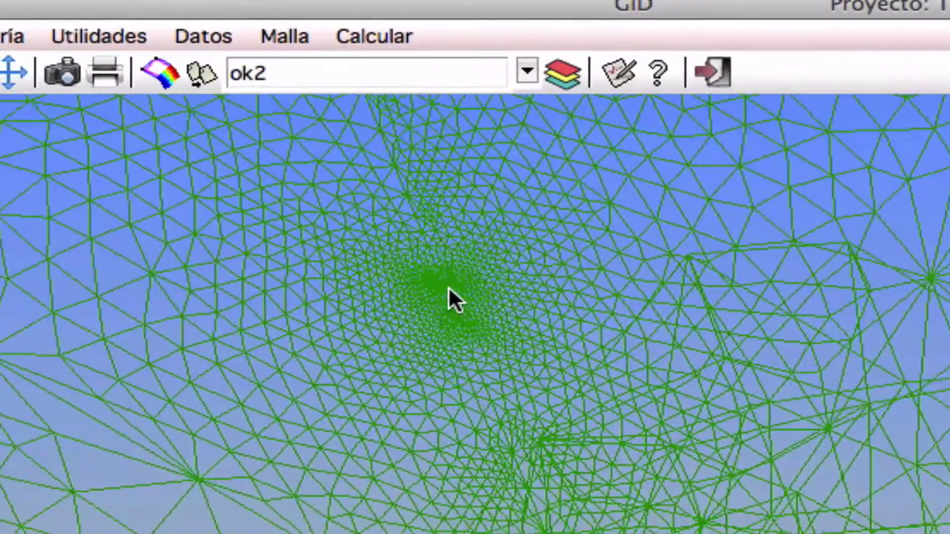
pyautogui.scroll(3, 449, 289)
pyautogui.scroll(3, 449, 292)
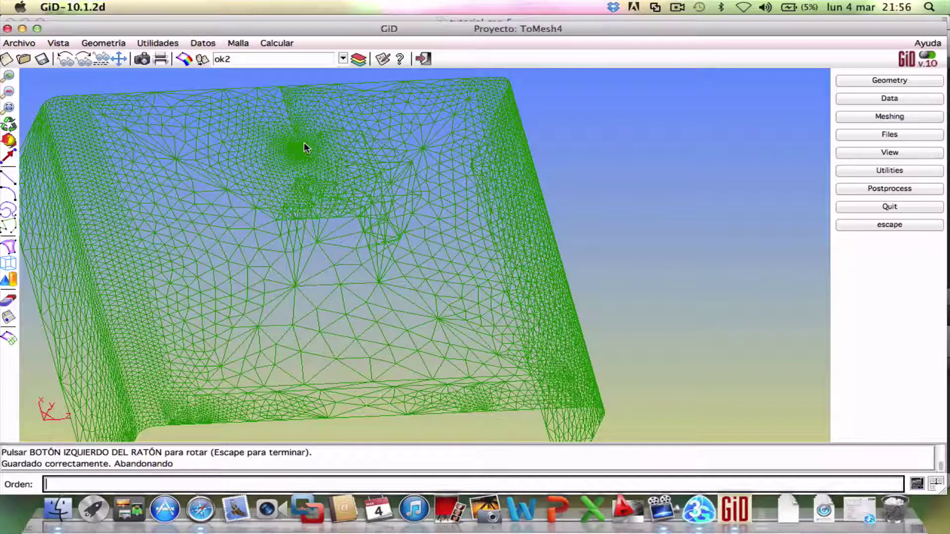
# Restore the default meshing (Mallar) preferences, including the size transition of 0.6, apply them and close the preferences.
pyautogui.click(164, 43)
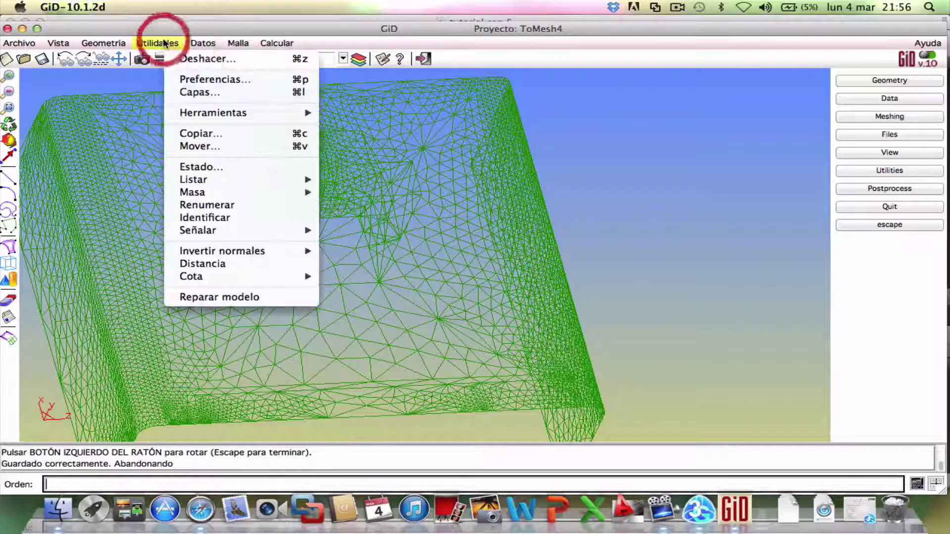
pyautogui.click(213, 79)
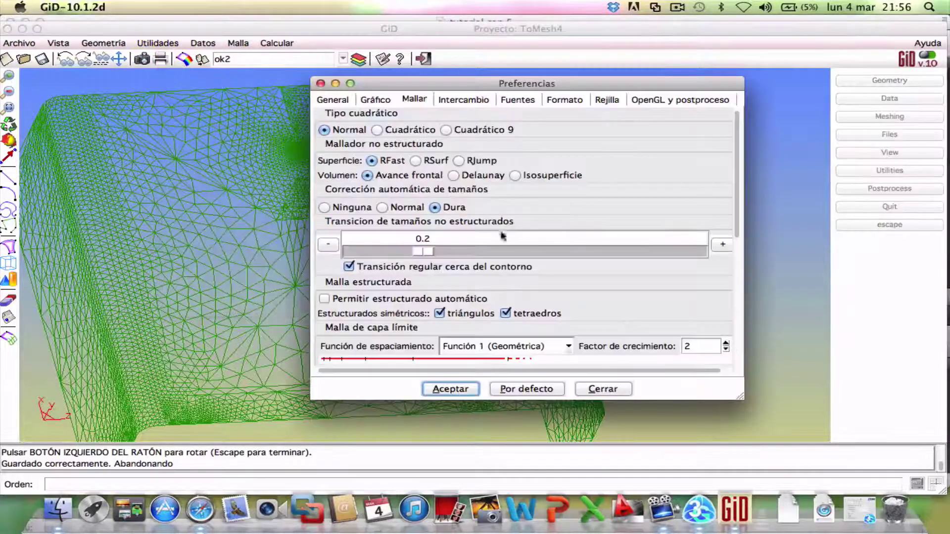
pyautogui.click(552, 388)
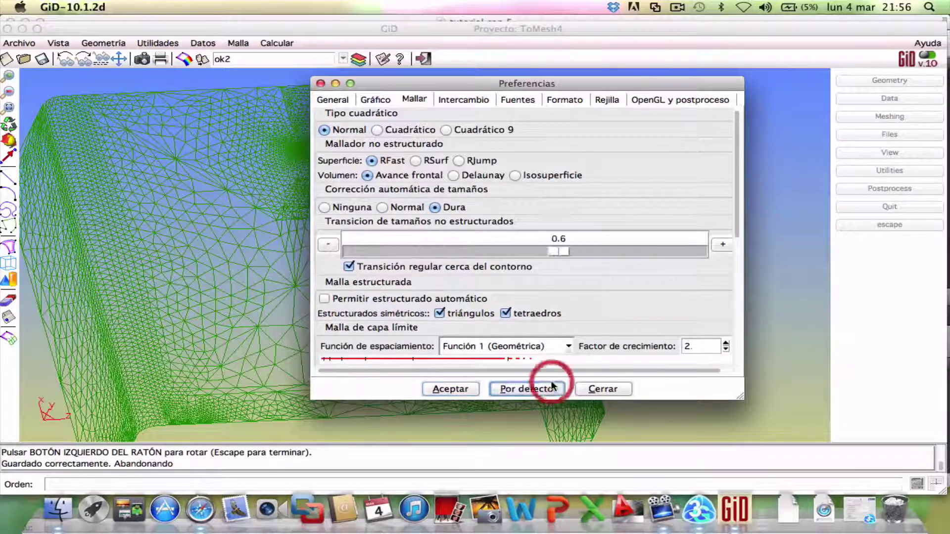
pyautogui.click(451, 390)
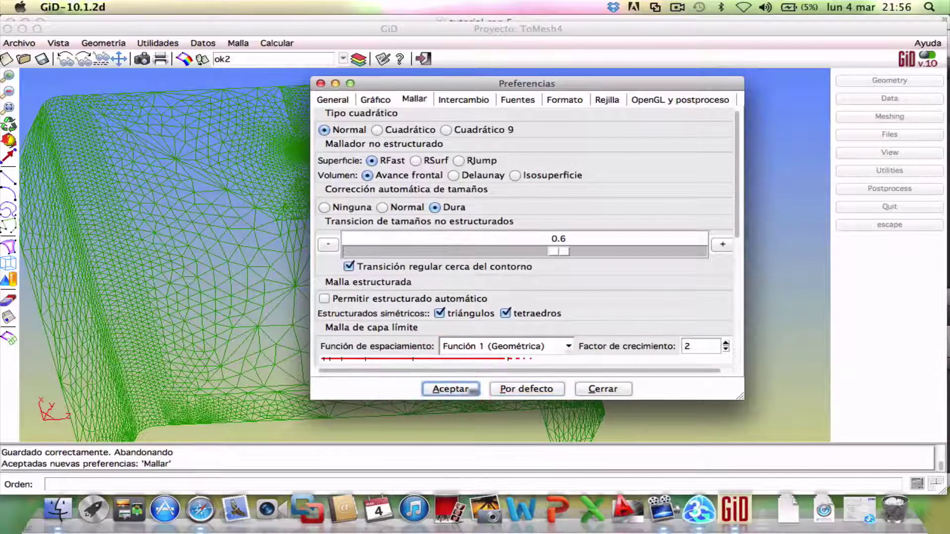
pyautogui.click(615, 390)
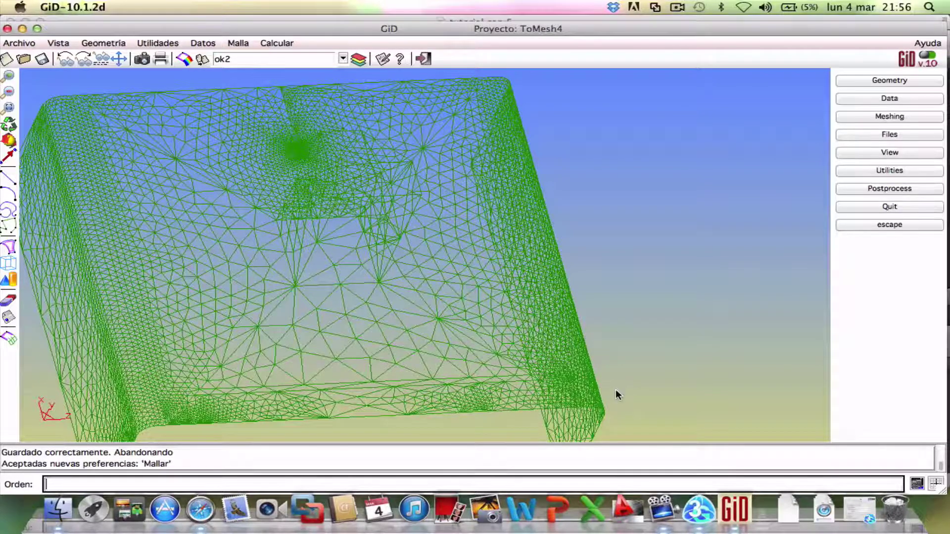
# Switch the display from the mesh back to the geometry and bring the whole model into view.
pyautogui.click(104, 43)
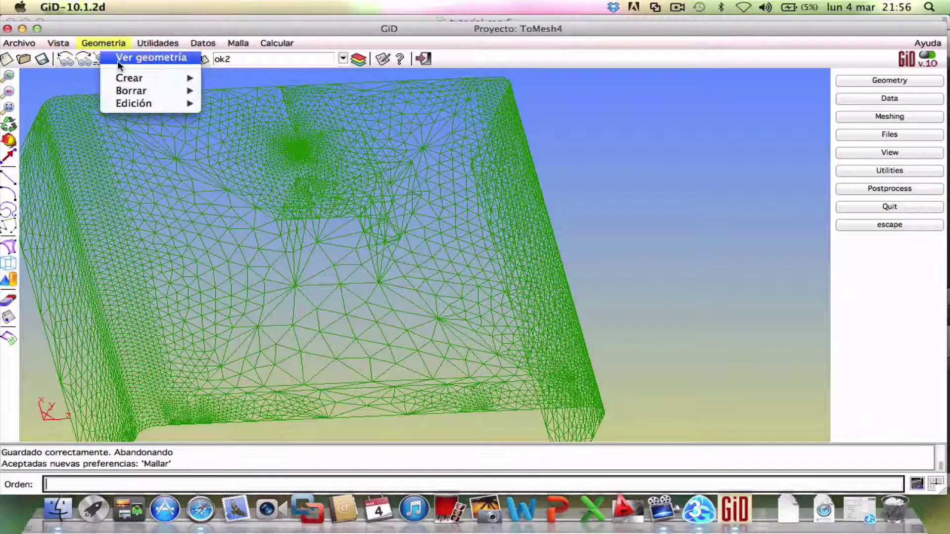
pyautogui.click(110, 57)
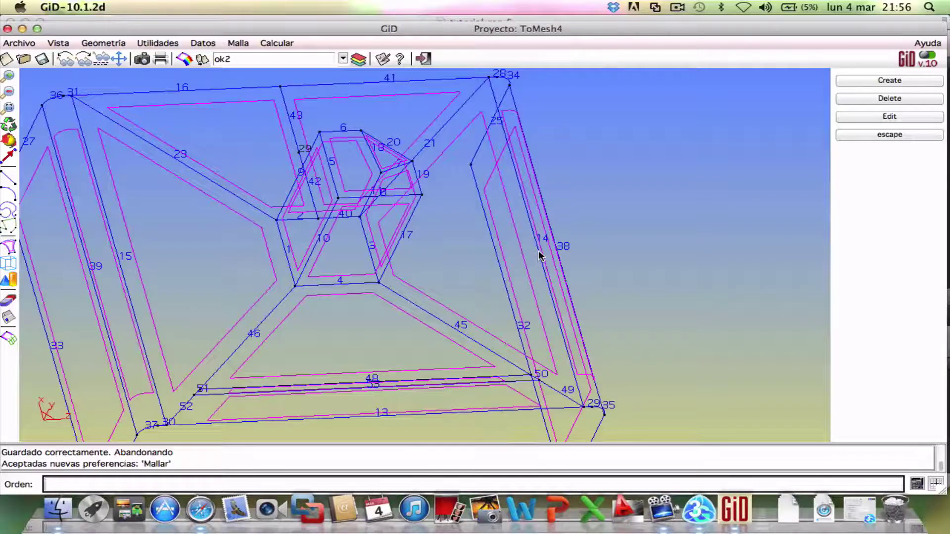
pyautogui.scroll(2, 539, 251)
pyautogui.scroll(-4, 539, 251)
pyautogui.scroll(-2, 539, 250)
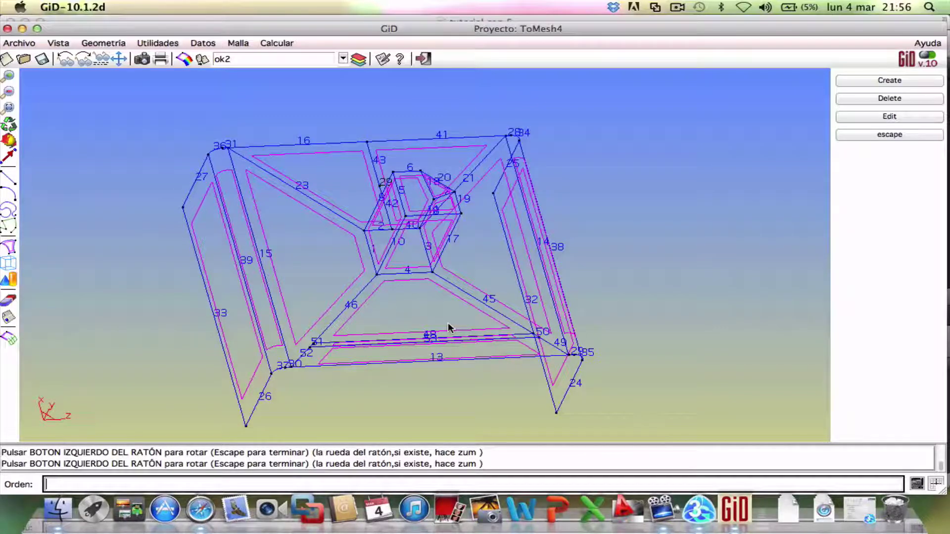
# Turn off all existing entity labels and show labels for all lines only.
pyautogui.rightClick(424, 303)
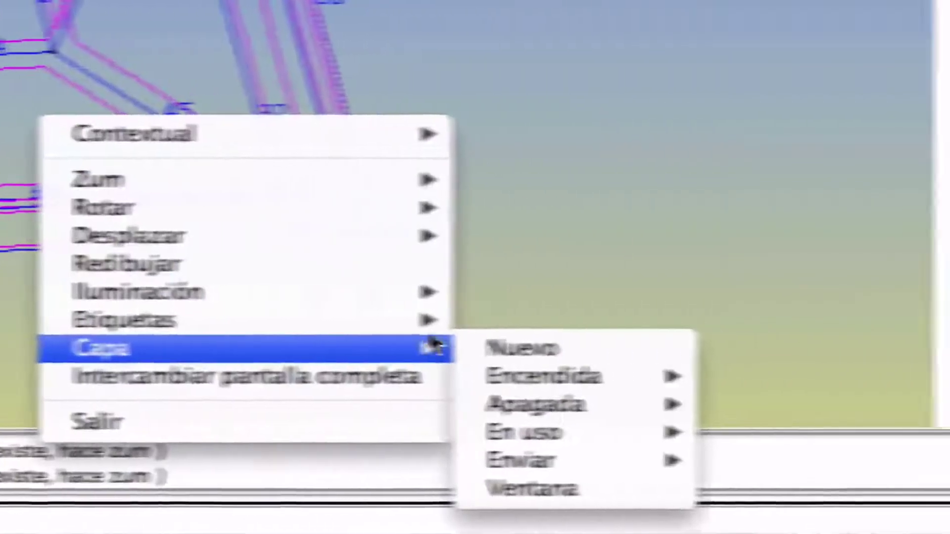
pyautogui.moveTo(678, 321)
pyautogui.moveTo(824, 391)
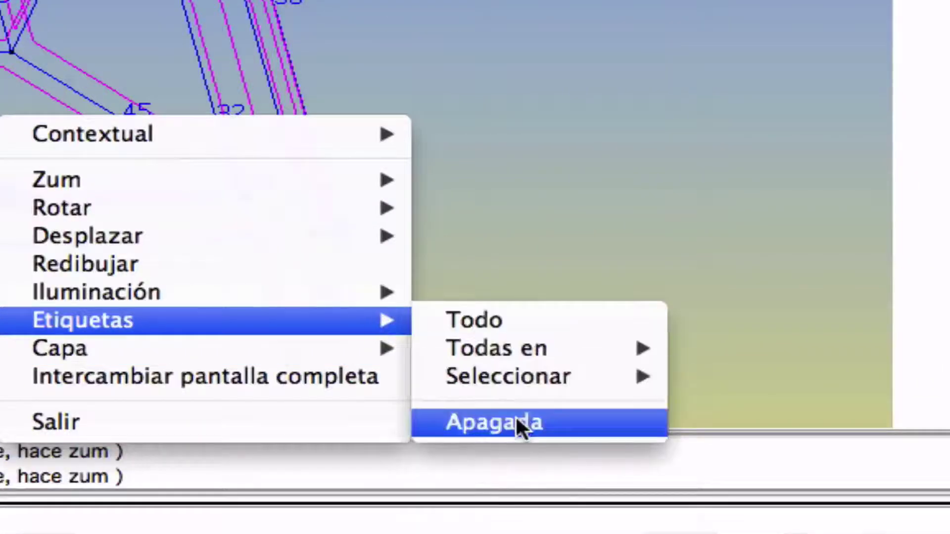
pyautogui.click(517, 421)
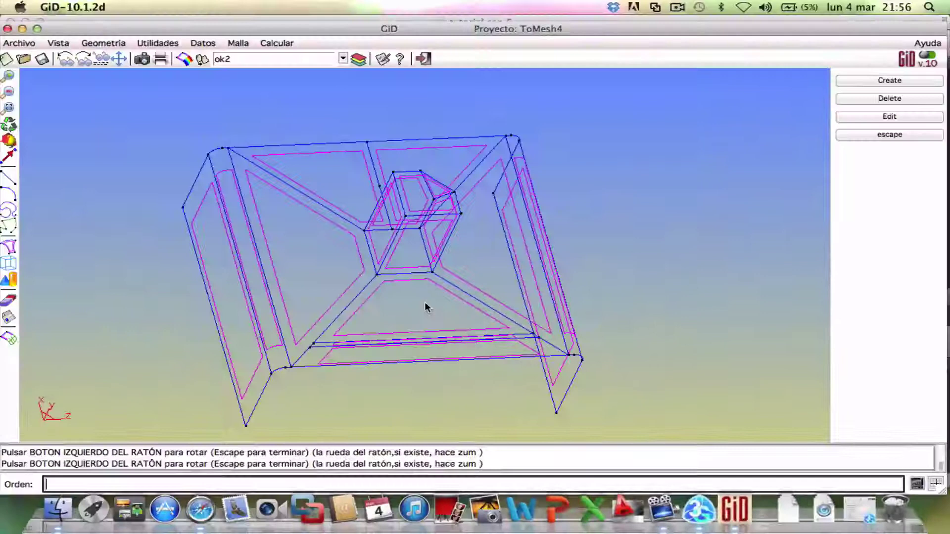
pyautogui.rightClick(427, 307)
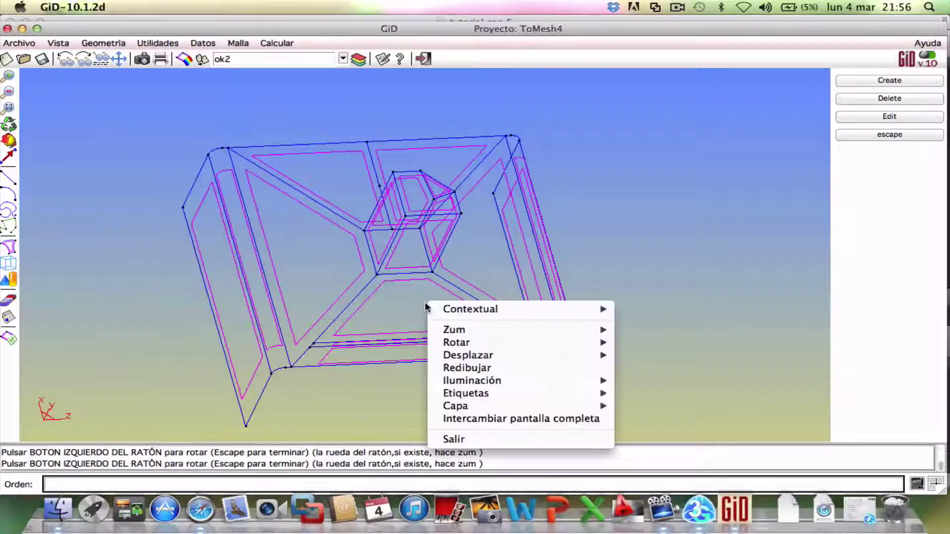
pyautogui.moveTo(484, 396)
pyautogui.moveTo(666, 407)
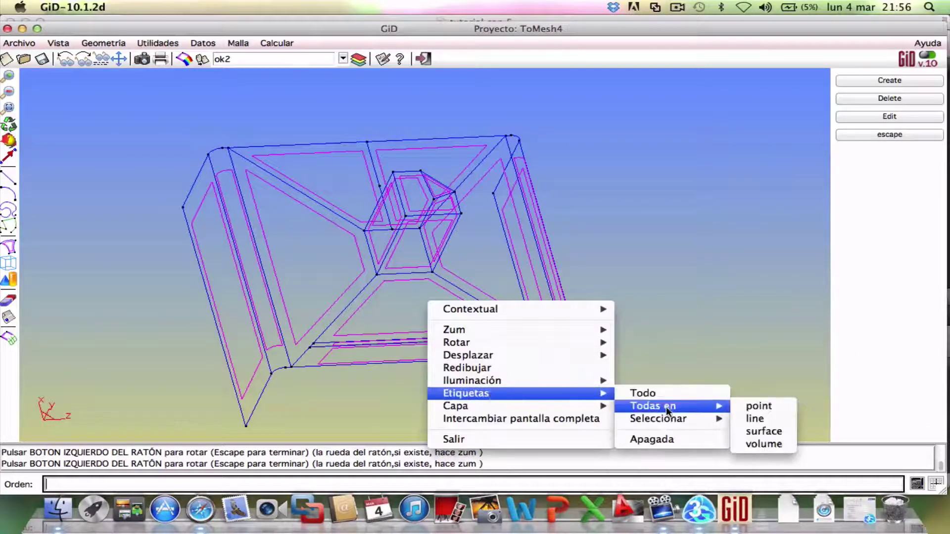
pyautogui.click(758, 420)
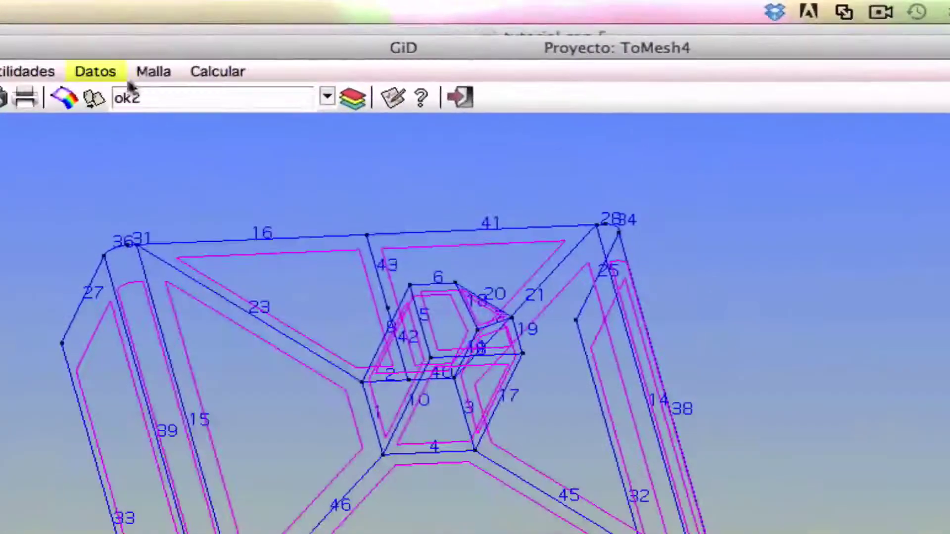
# Assign an unstructured mesh size of 0.5 to lines 1, 2, 40, 3 and 4, and finish the size assignment.
pyautogui.click(153, 73)
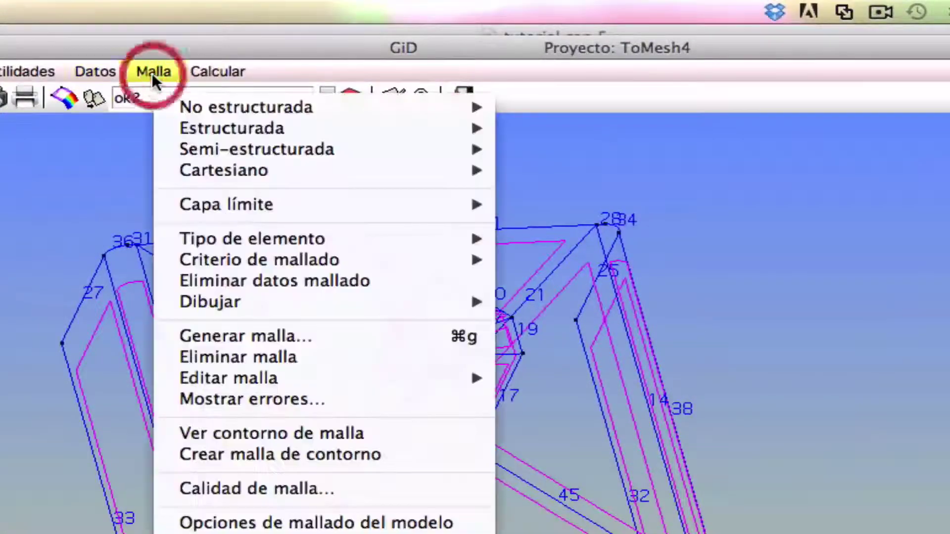
pyautogui.moveTo(209, 105)
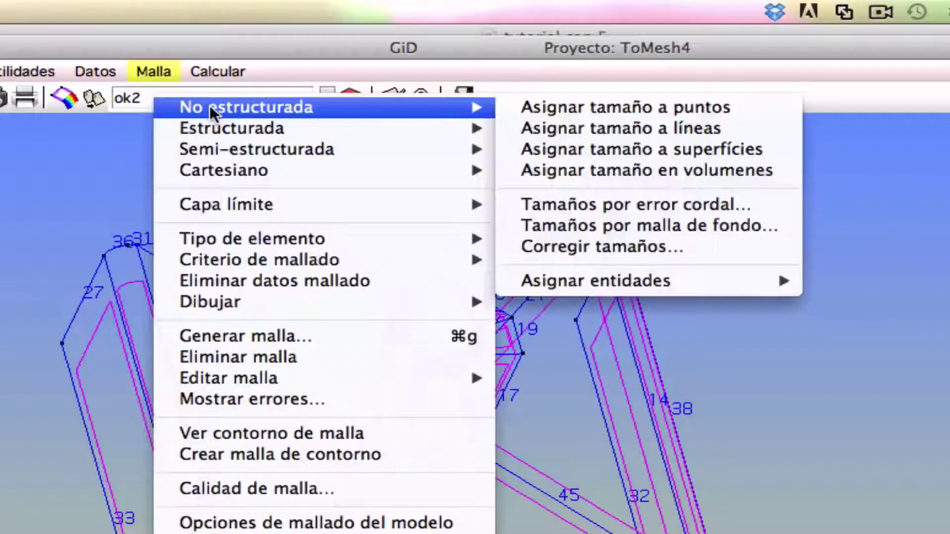
pyautogui.click(584, 127)
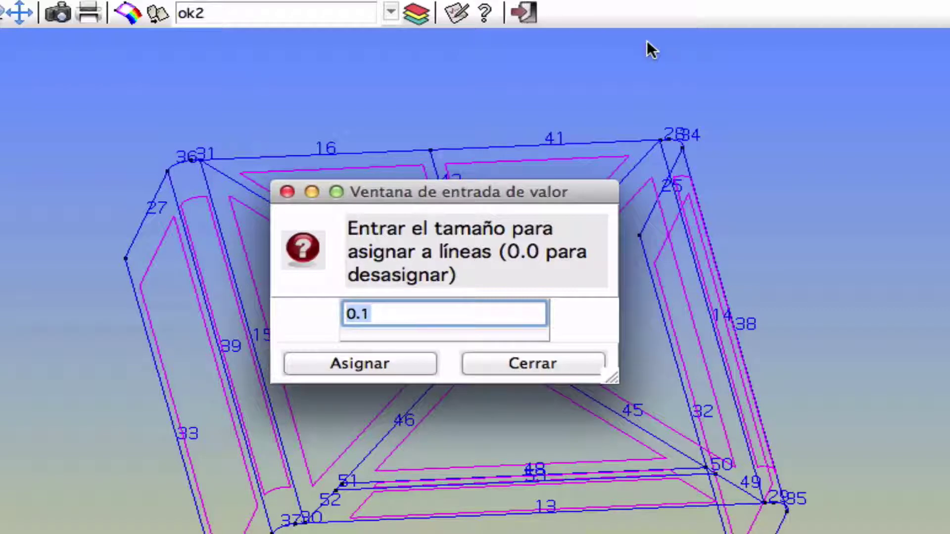
pyautogui.write('0')
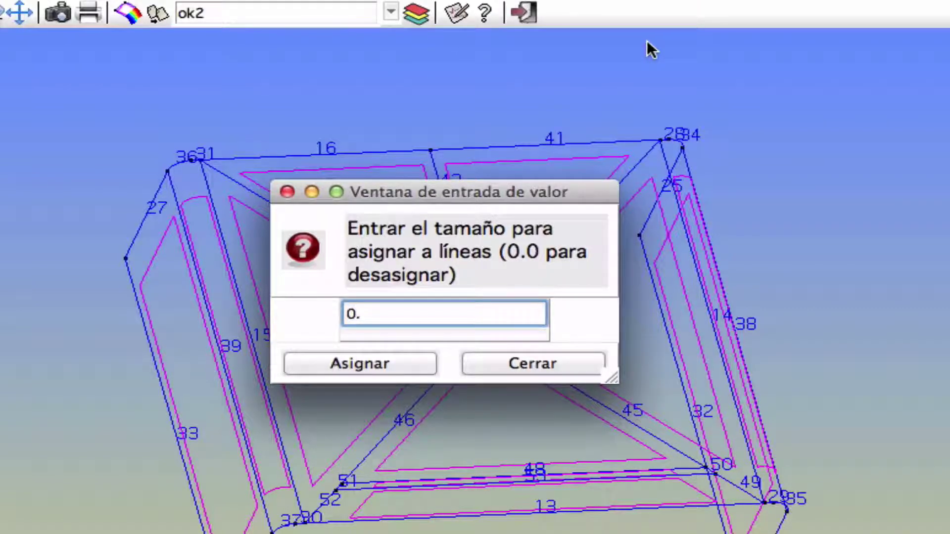
pyautogui.write('.5')
pyautogui.click(390, 363)
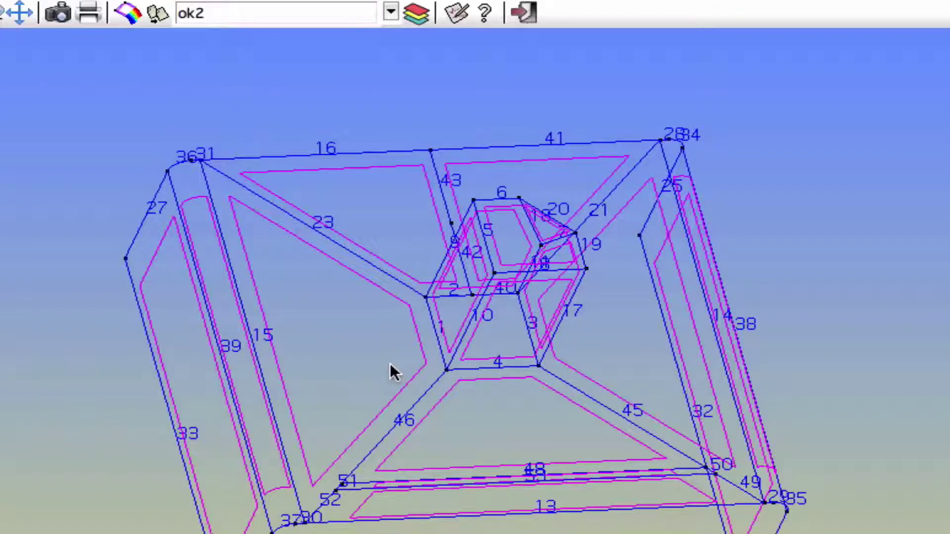
pyautogui.scroll(3, 523, 318)
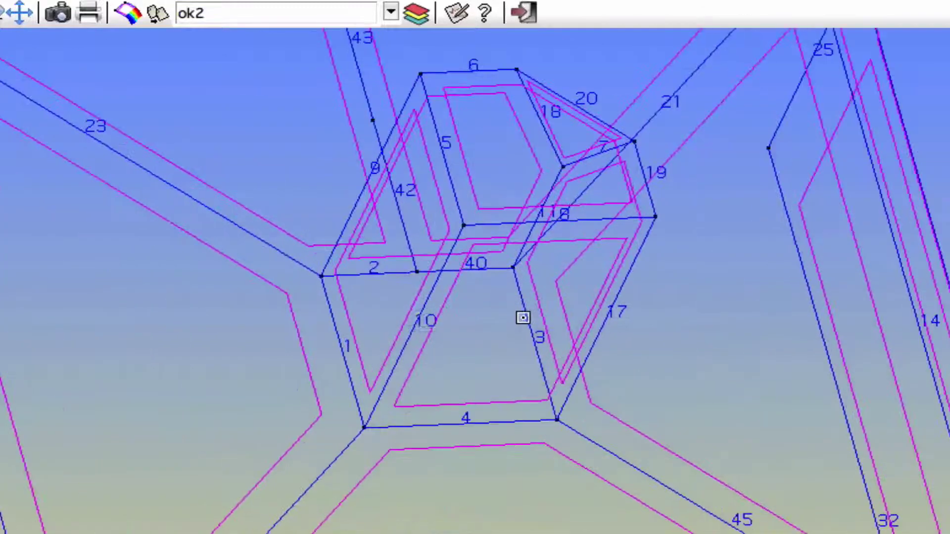
pyautogui.click(333, 327)
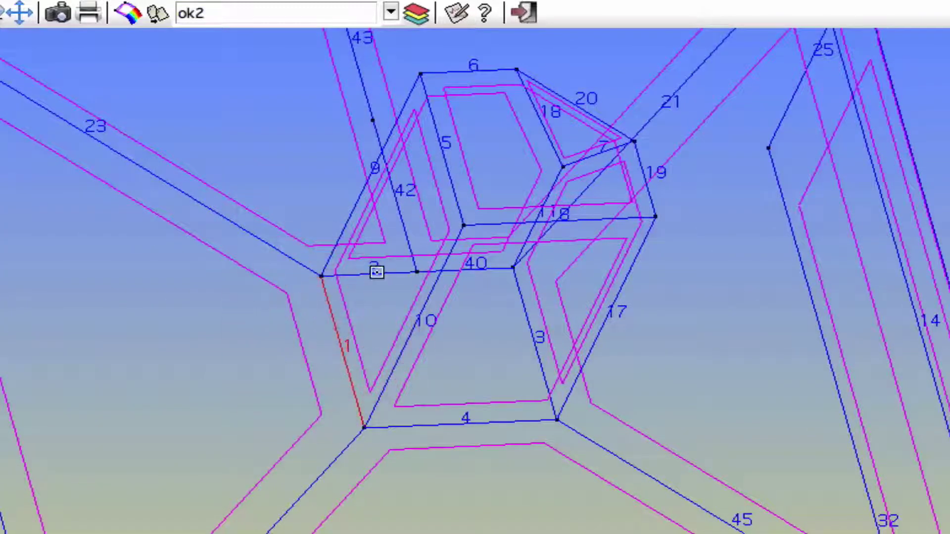
pyautogui.click(376, 272)
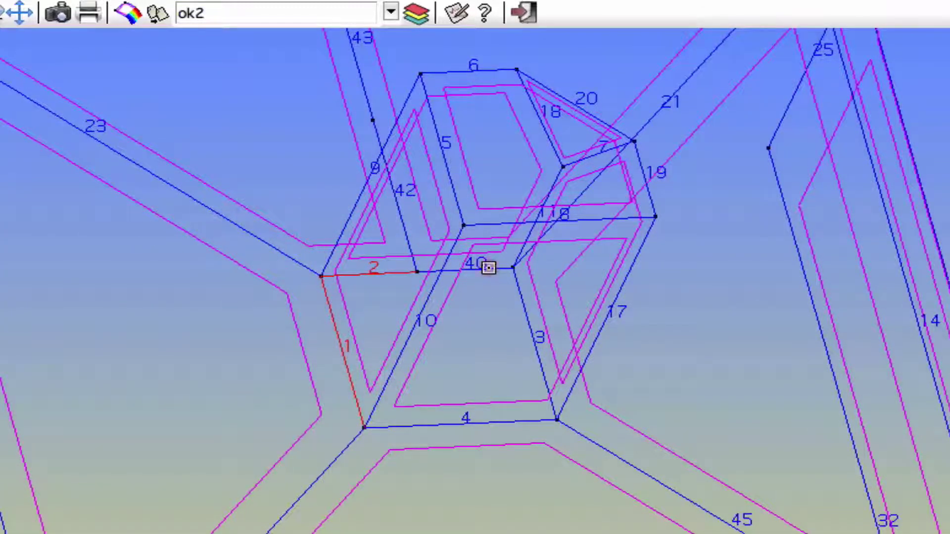
pyautogui.click(489, 268)
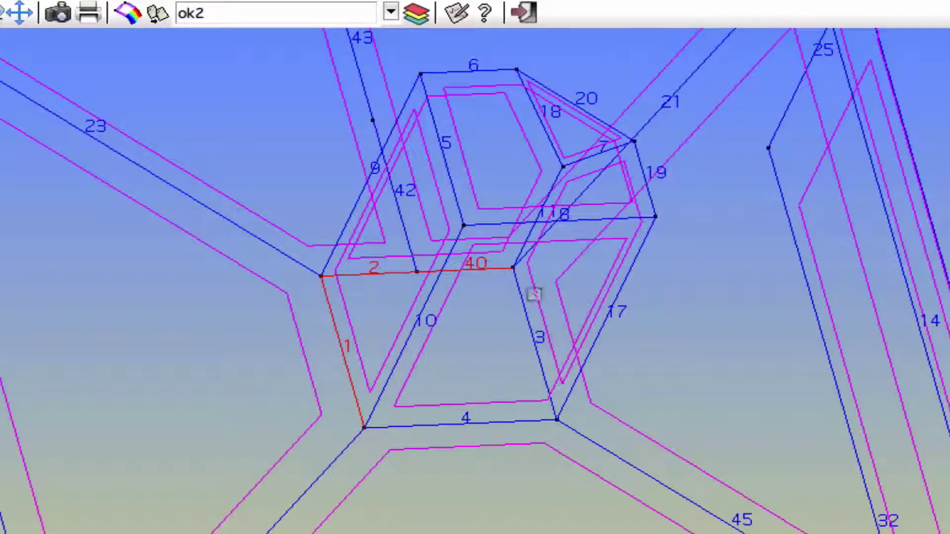
pyautogui.click(533, 330)
pyautogui.click(469, 424)
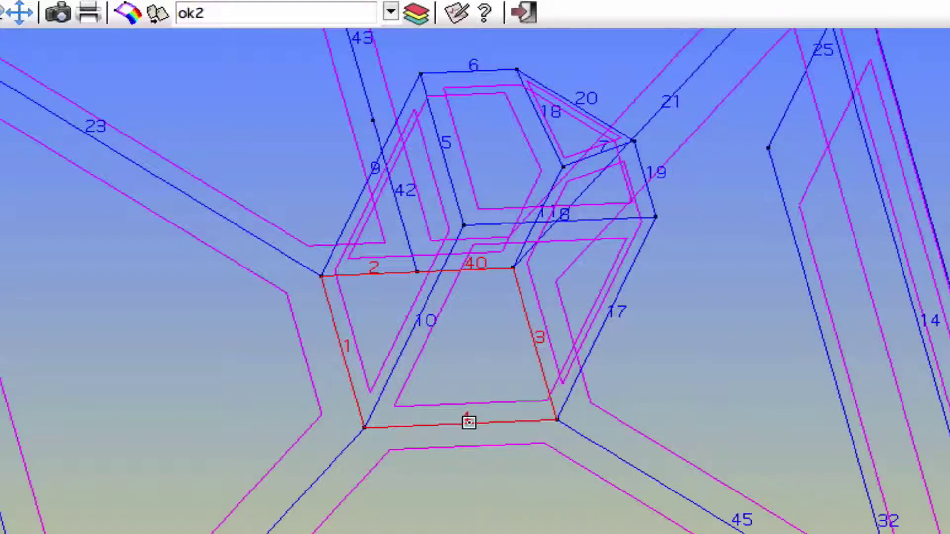
pyautogui.click(468, 422)
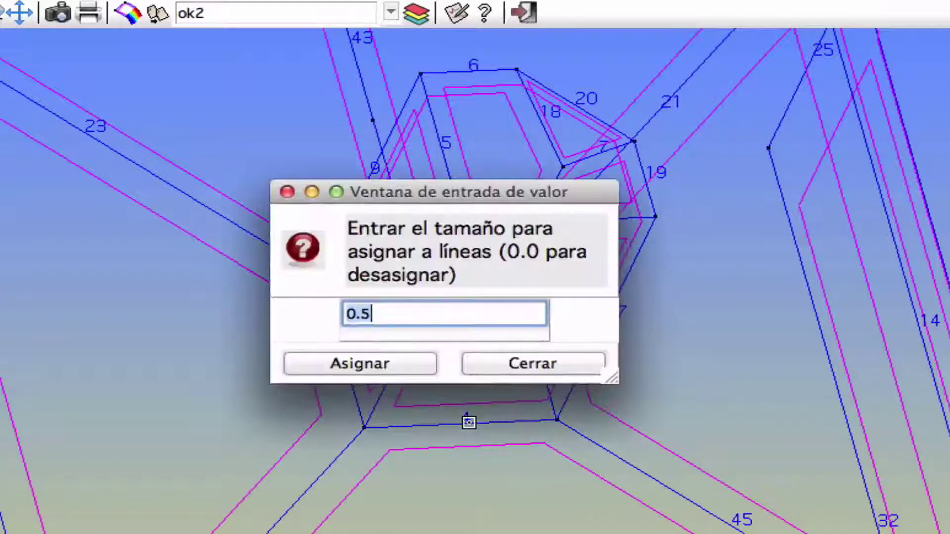
pyautogui.click(515, 366)
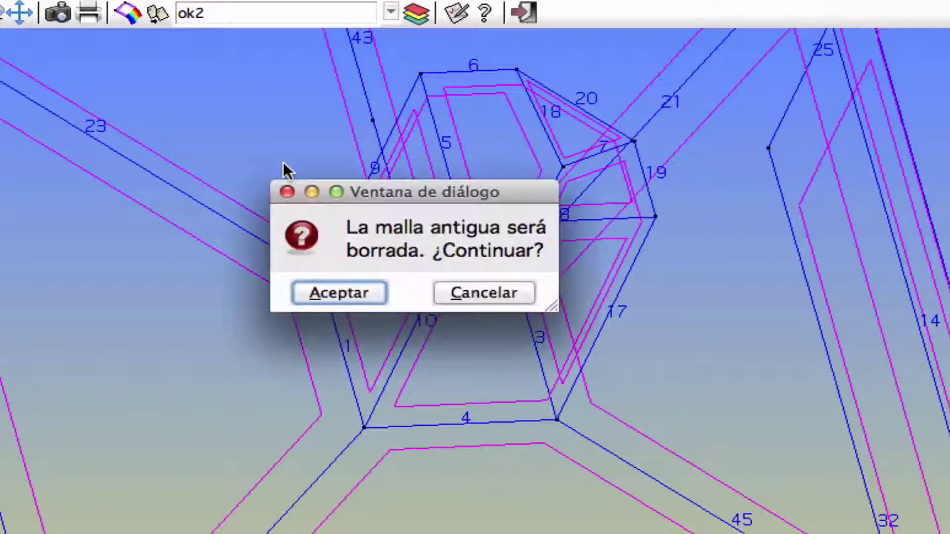
# Replace the old mesh with one generated at element size 4.25 using the model's meshing parameters, and display it.
pyautogui.click(346, 298)
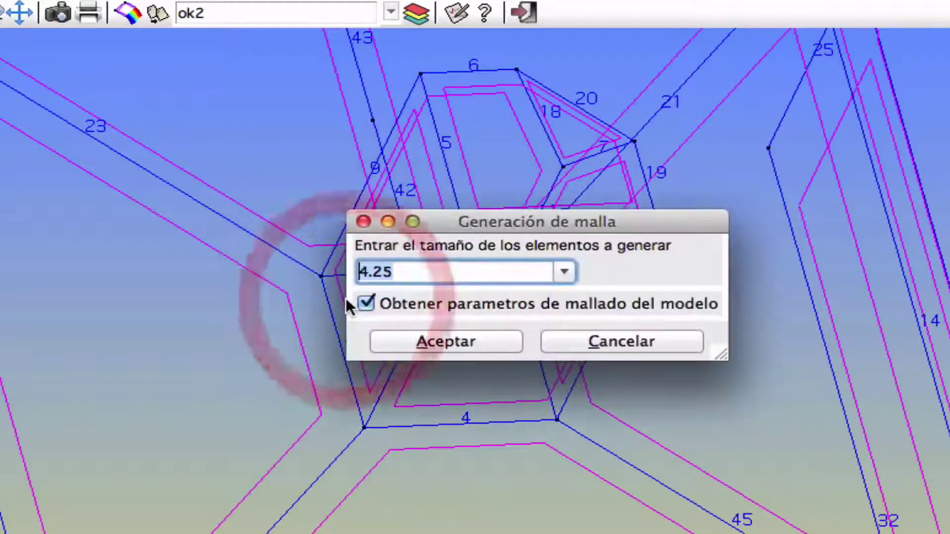
pyautogui.click(451, 338)
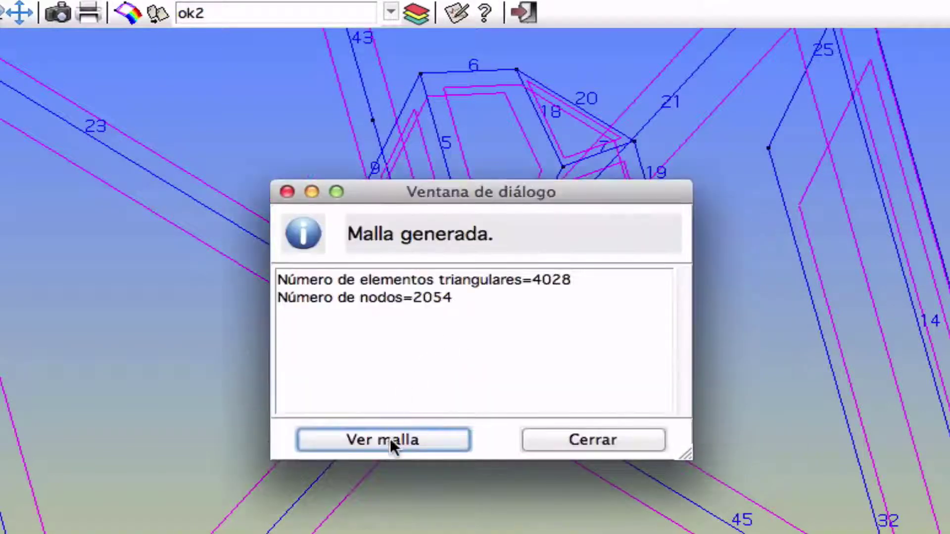
pyautogui.click(390, 439)
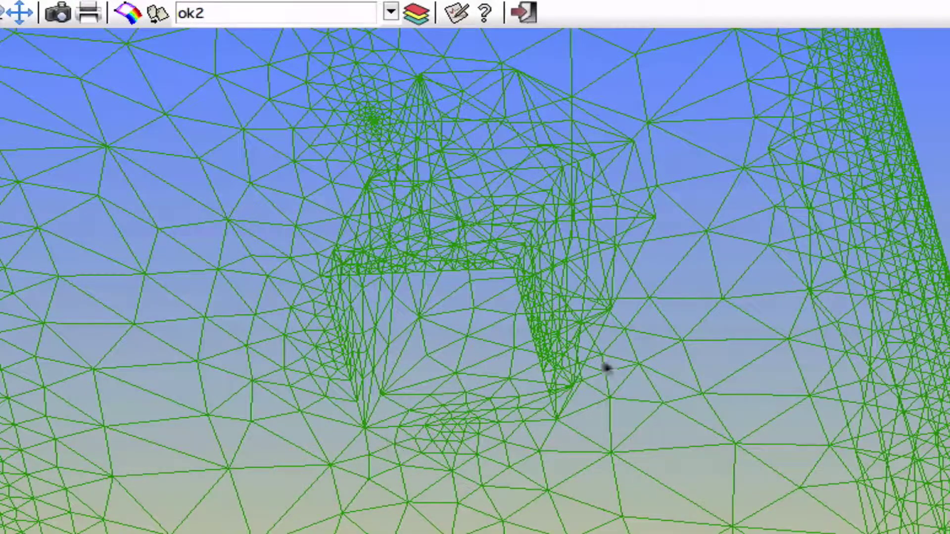
# Examine the new mesh around the lines and the point with assigned sizes, and compare it with the rest of the model.
pyautogui.scroll(3, 661, 345)
pyautogui.scroll(-5, 661, 345)
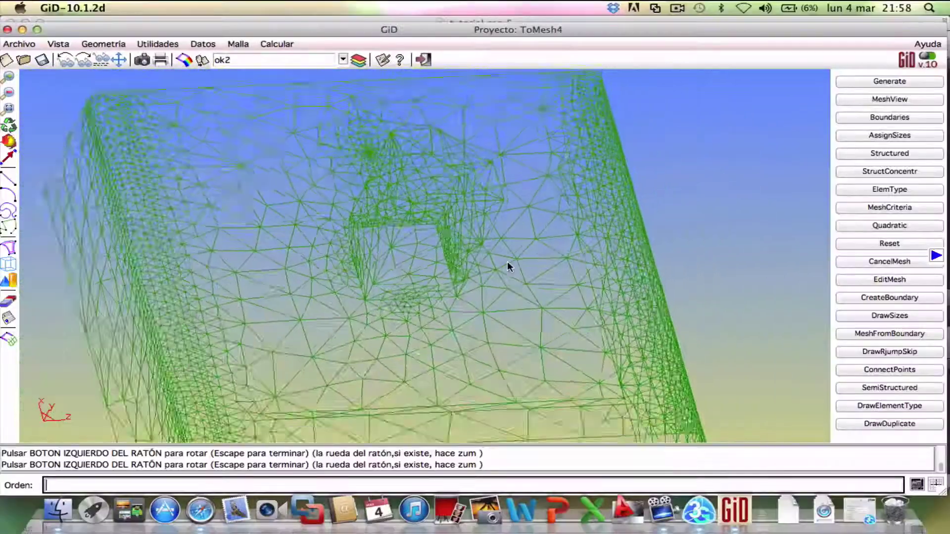
pyautogui.scroll(-2, 506, 261)
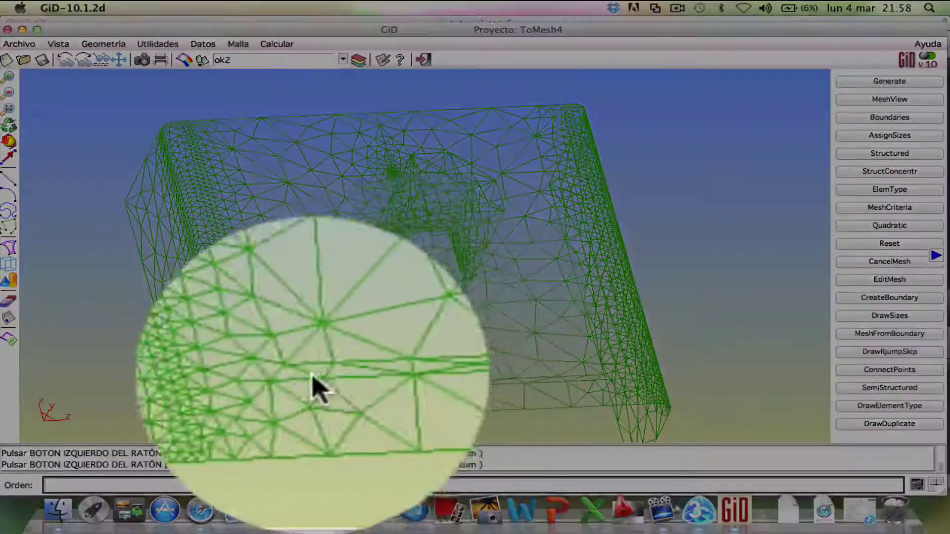
pyautogui.moveTo(314, 389); pyautogui.dragTo(499, 383)
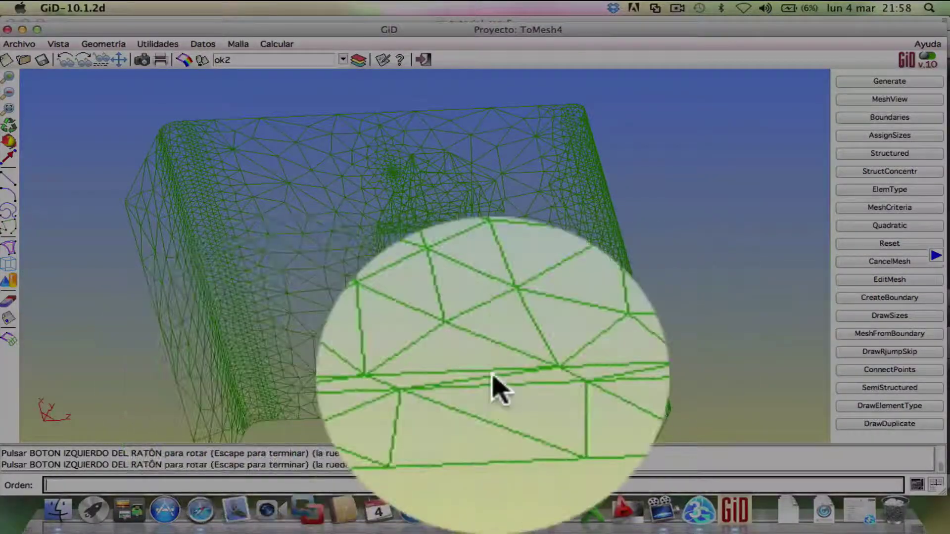
pyautogui.scroll(1, 391, 163)
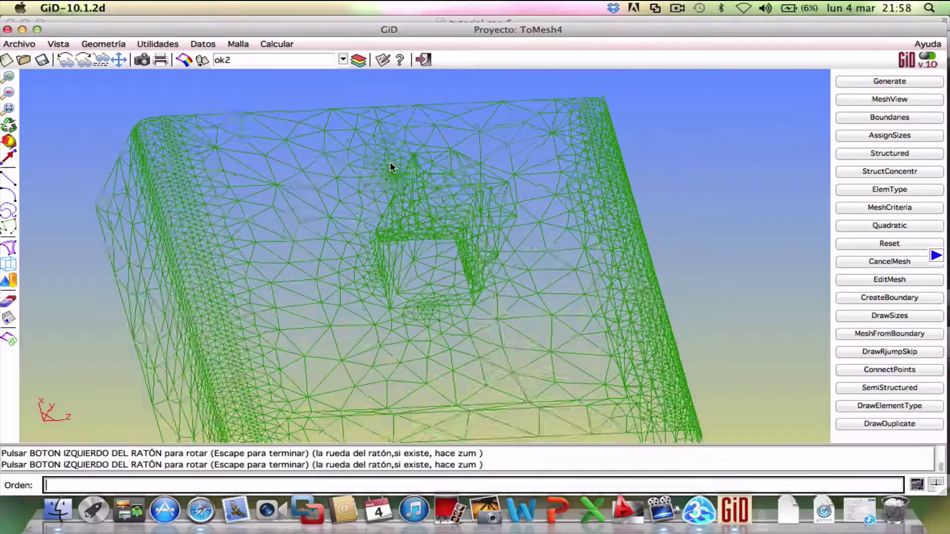
pyautogui.scroll(5, 391, 165)
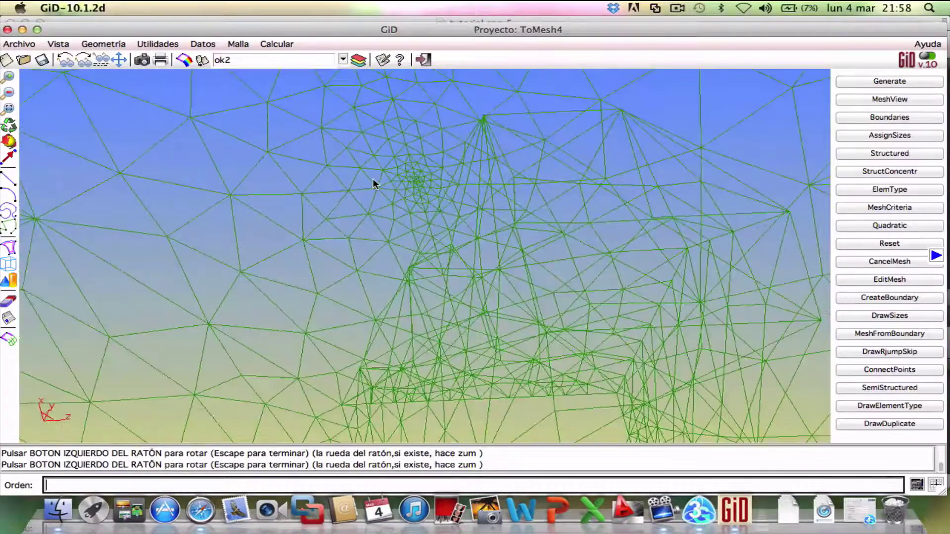
pyautogui.scroll(-6, 374, 182)
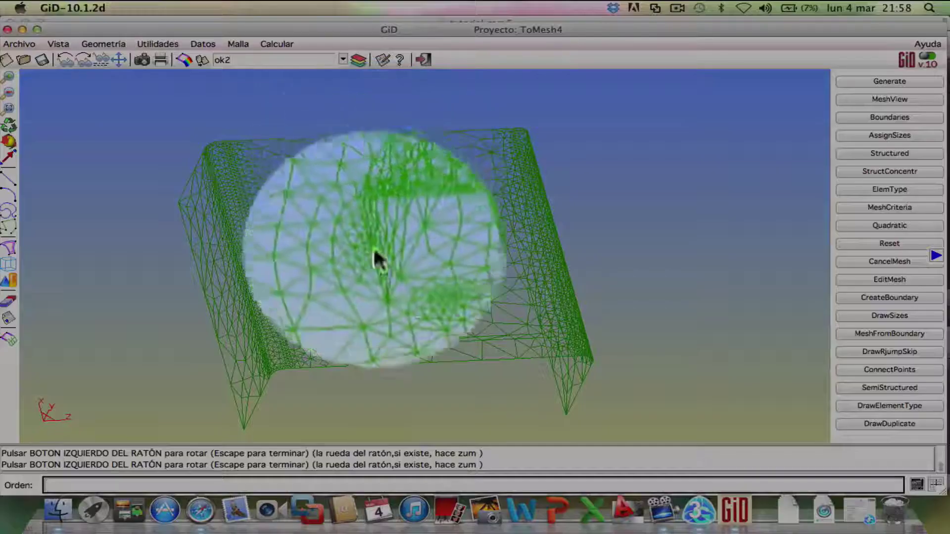
pyautogui.scroll(4, 371, 231)
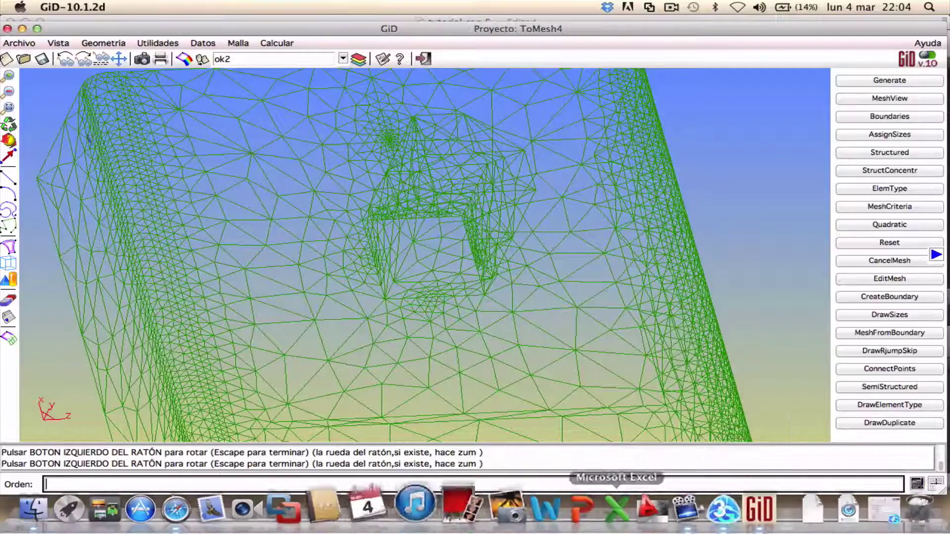
# Switch from the mesh back to the geometry view and show labels for all surfaces.
pyautogui.click(117, 45)
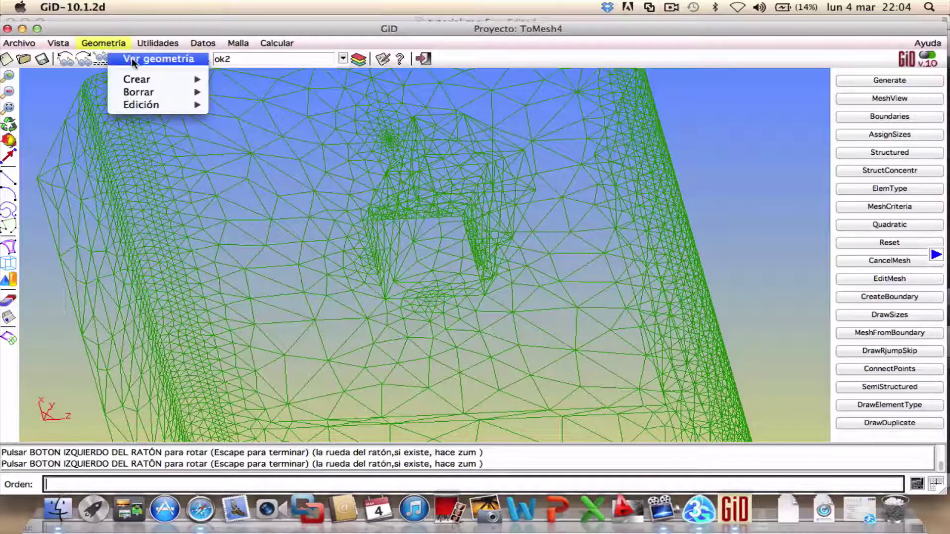
pyautogui.click(151, 59)
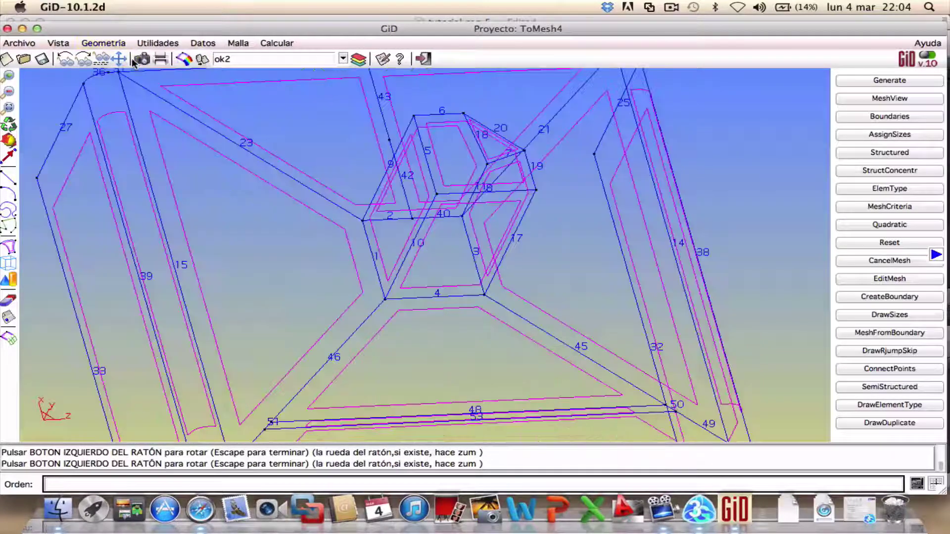
pyautogui.rightClick(277, 266)
pyautogui.moveTo(337, 365)
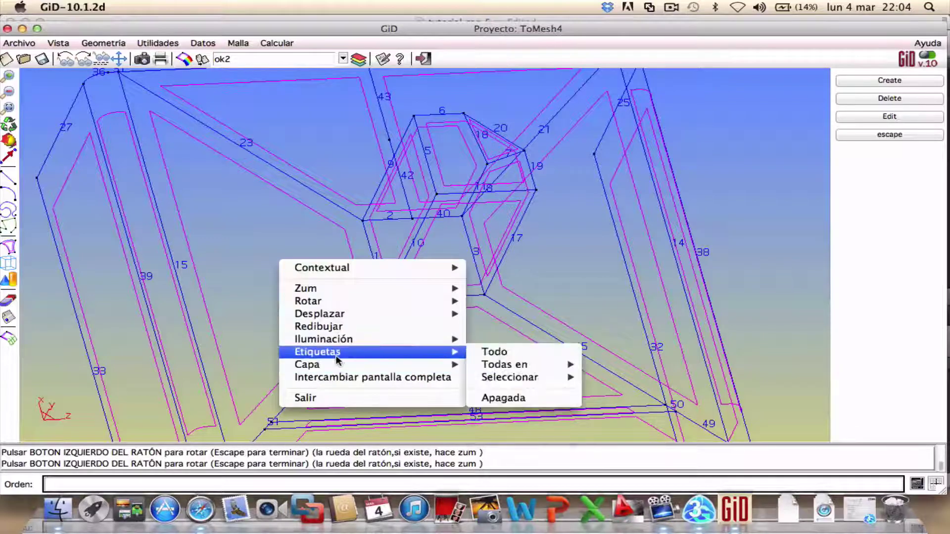
pyautogui.moveTo(515, 366)
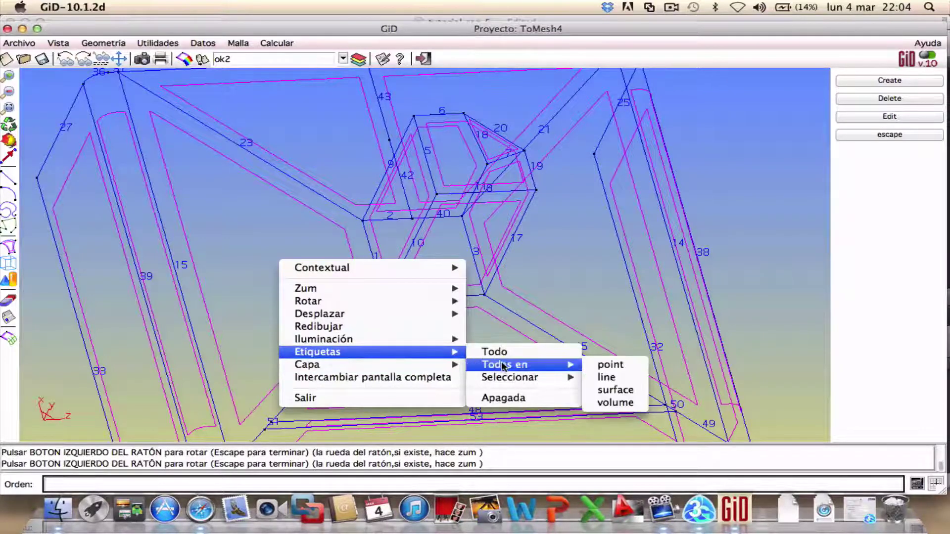
pyautogui.click(616, 390)
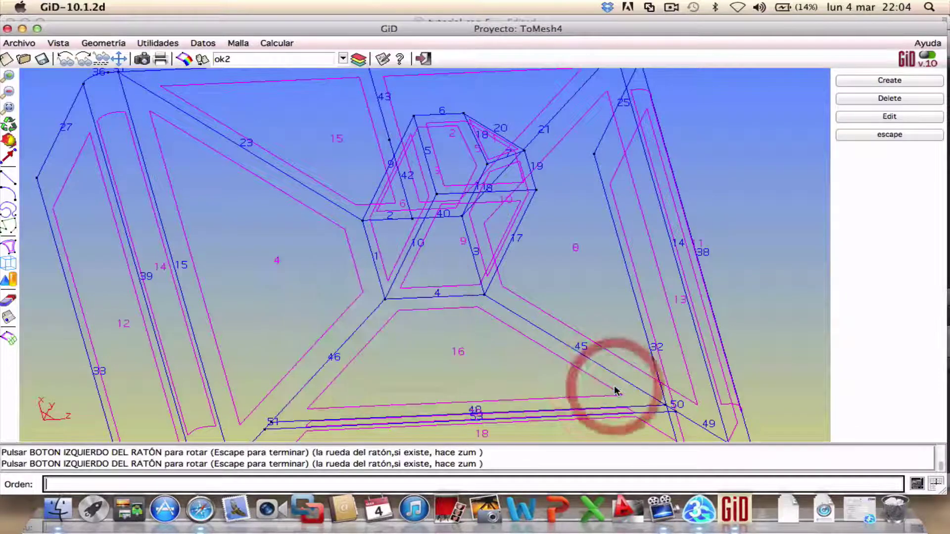
pyautogui.rightClick(503, 356)
pyautogui.click(472, 327)
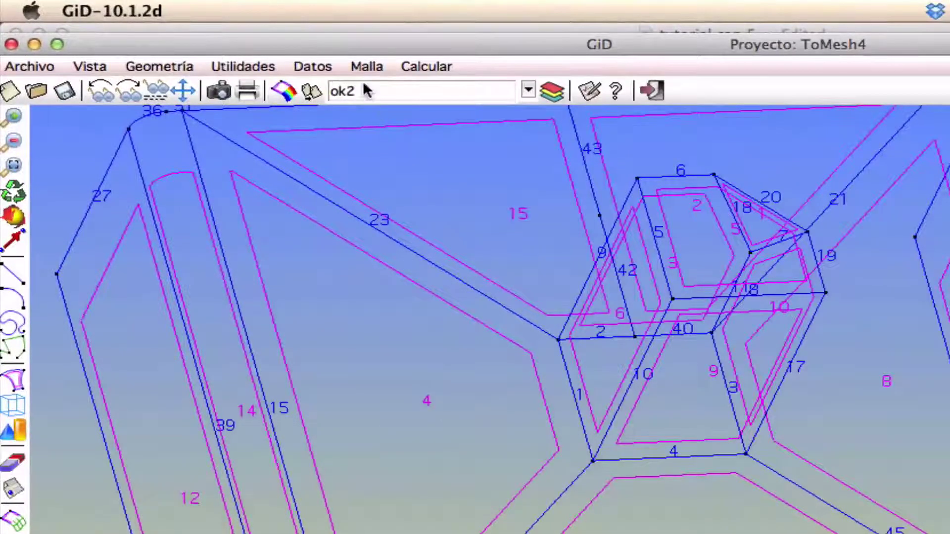
# Assign an unstructured mesh size of 0.5 to surface 1 and finish the size assignment.
pyautogui.click(236, 44)
pyautogui.moveTo(456, 98)
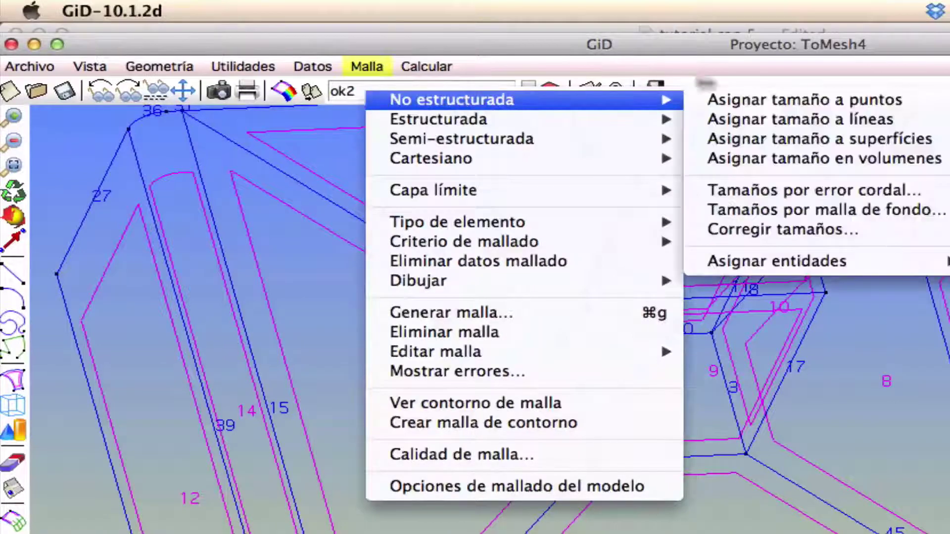
pyautogui.click(798, 135)
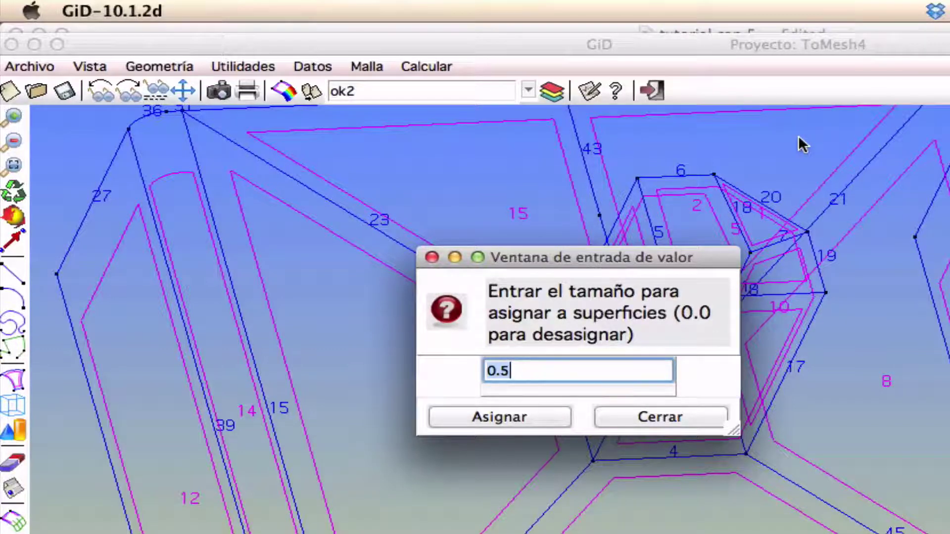
pyautogui.write('0.5')
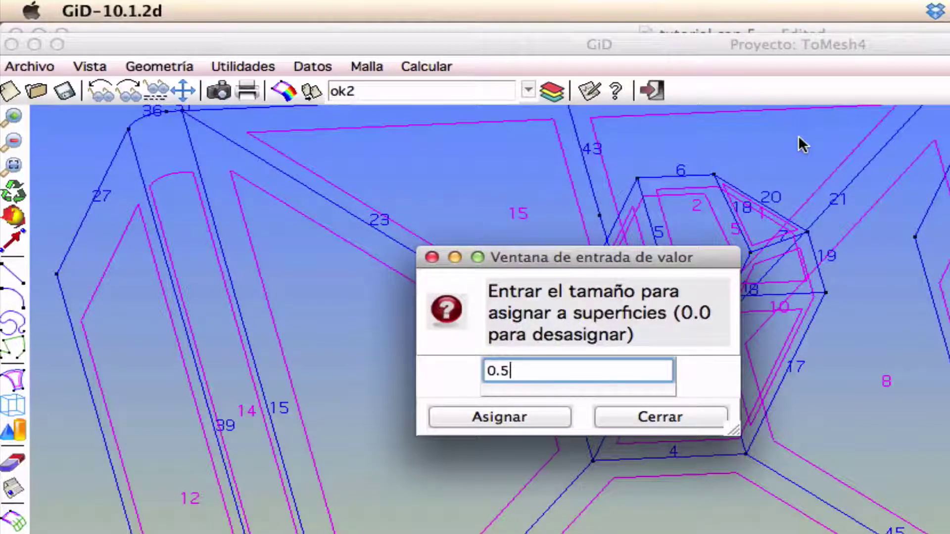
pyautogui.click(541, 414)
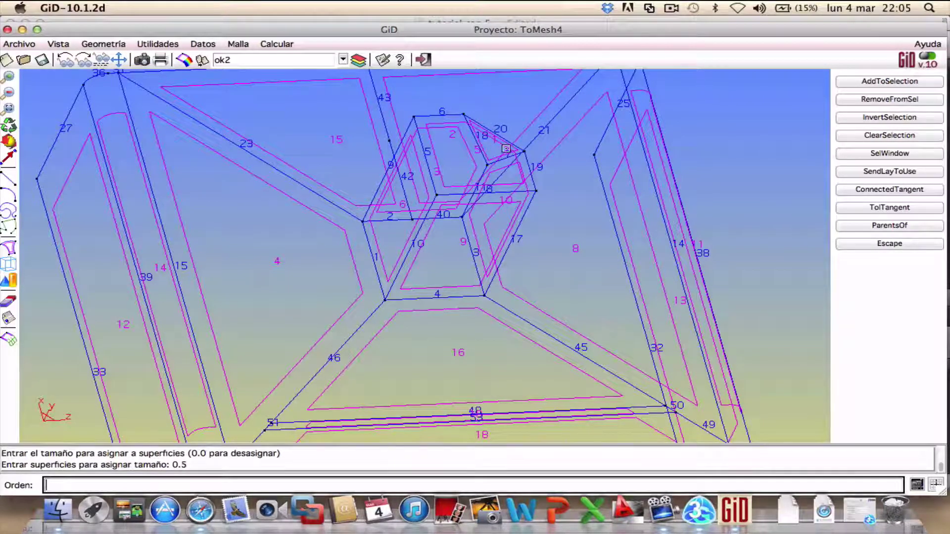
pyautogui.click(9, 141)
pyautogui.moveTo(431, 164); pyautogui.dragTo(321, 266)
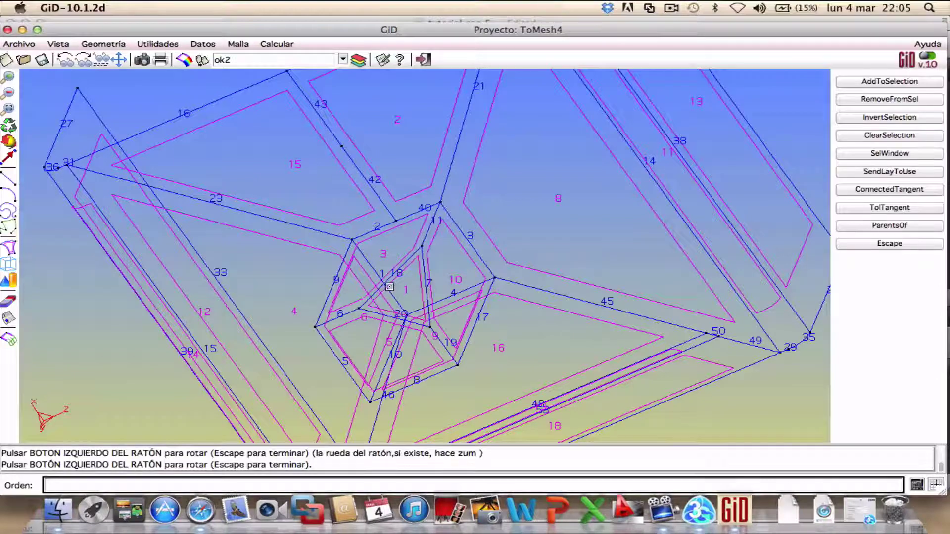
pyautogui.click(390, 287)
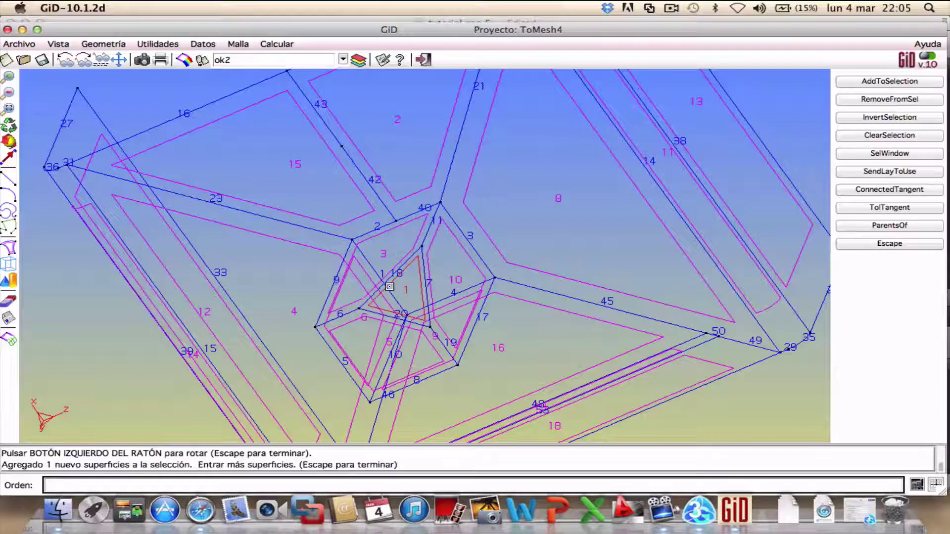
pyautogui.press('Escape')
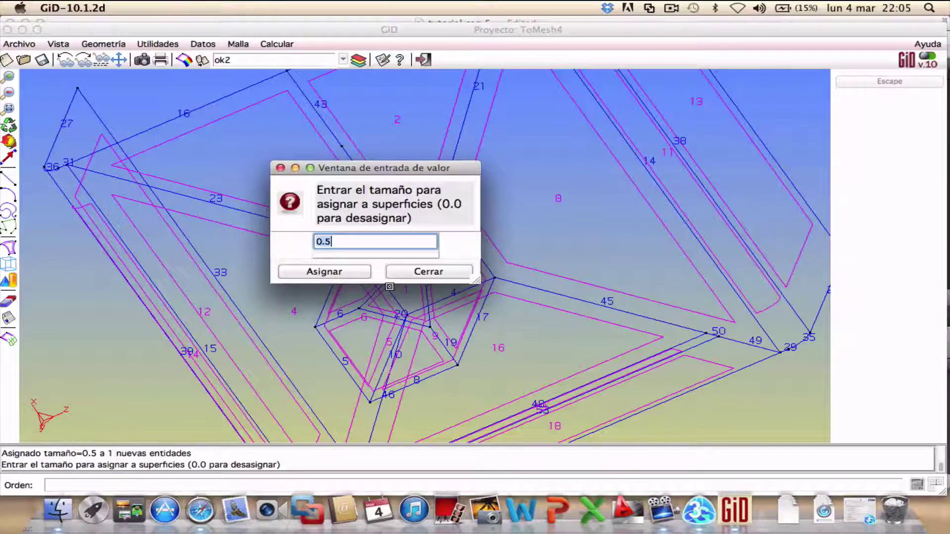
pyautogui.click(429, 272)
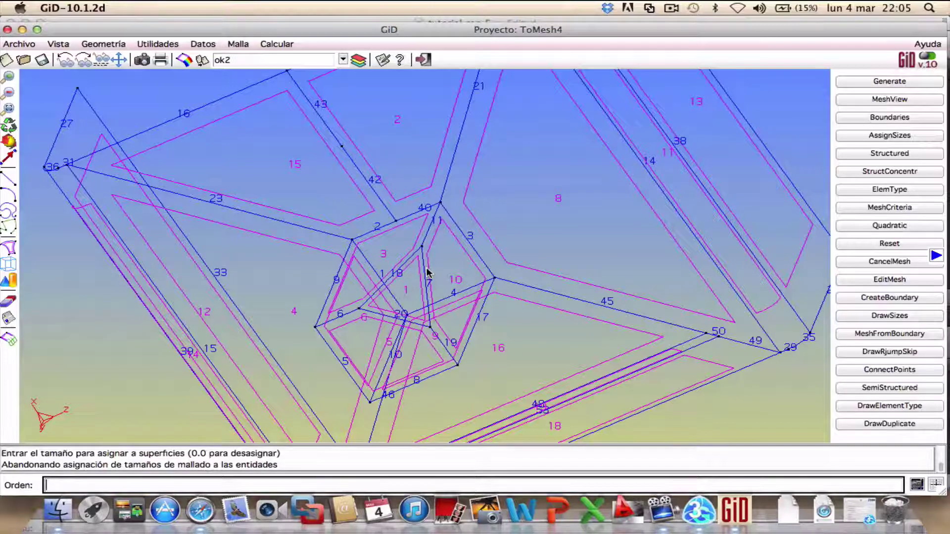
# Discard the old mesh, generate a new one at element size 4.25 using the model's meshing parameters, and display it.
pyautogui.hotkey('ctrl', 'g')
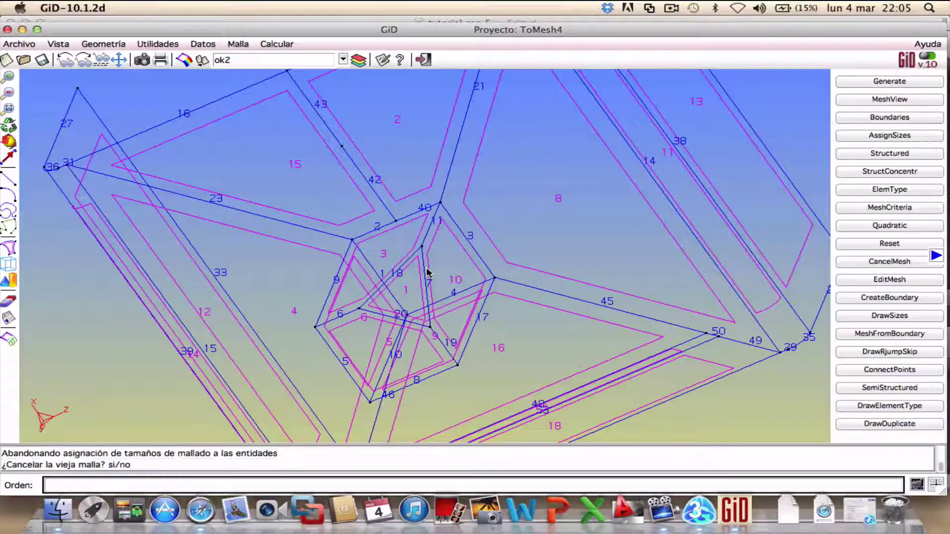
pyautogui.click(327, 224)
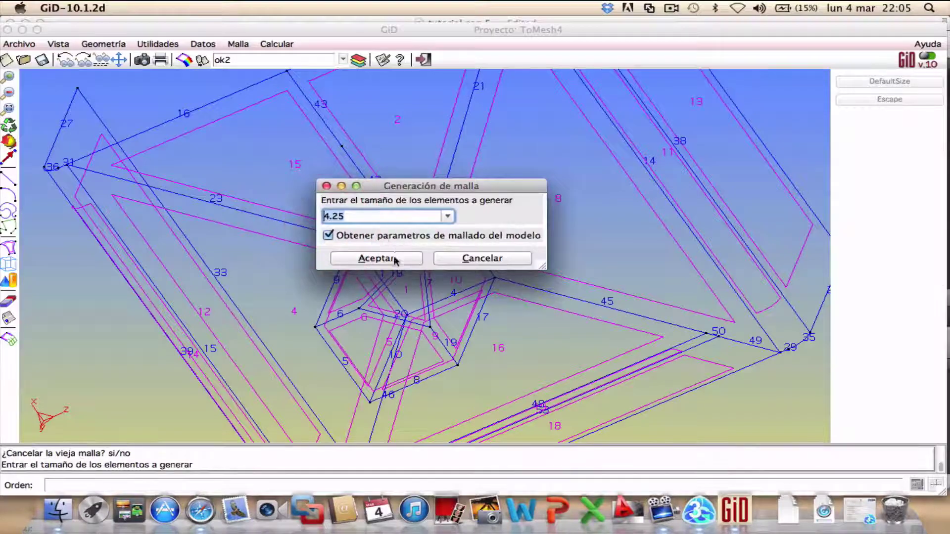
pyautogui.click(376, 258)
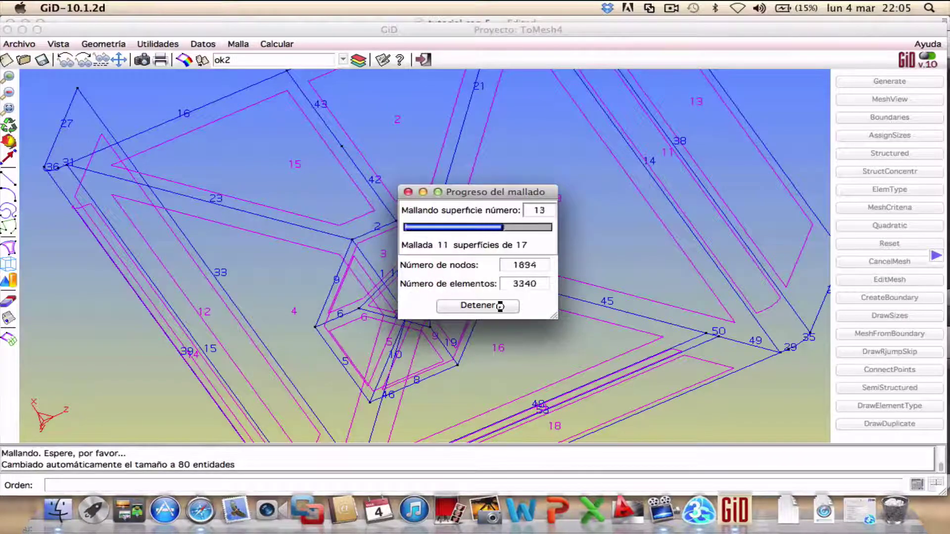
pyautogui.click(377, 321)
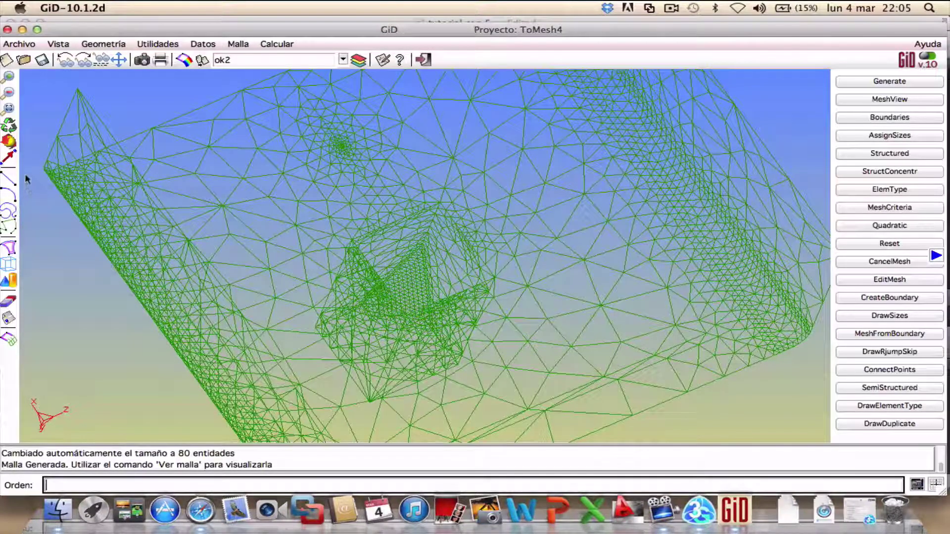
# Examine the new mesh from several sides, comparing the surface with the assigned size against the surrounding surfaces and the whole model.
pyautogui.click(9, 108)
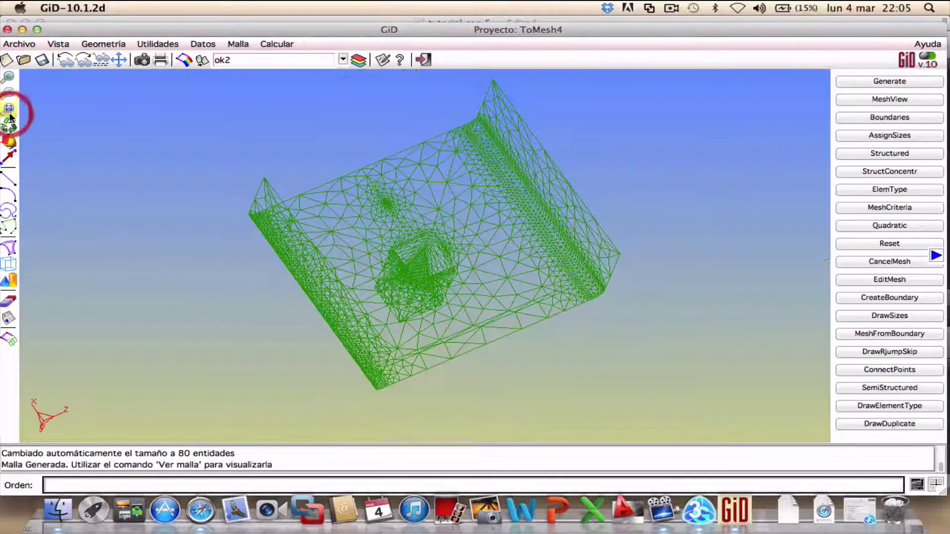
pyautogui.click(9, 144)
pyautogui.moveTo(420, 323); pyautogui.dragTo(202, 301)
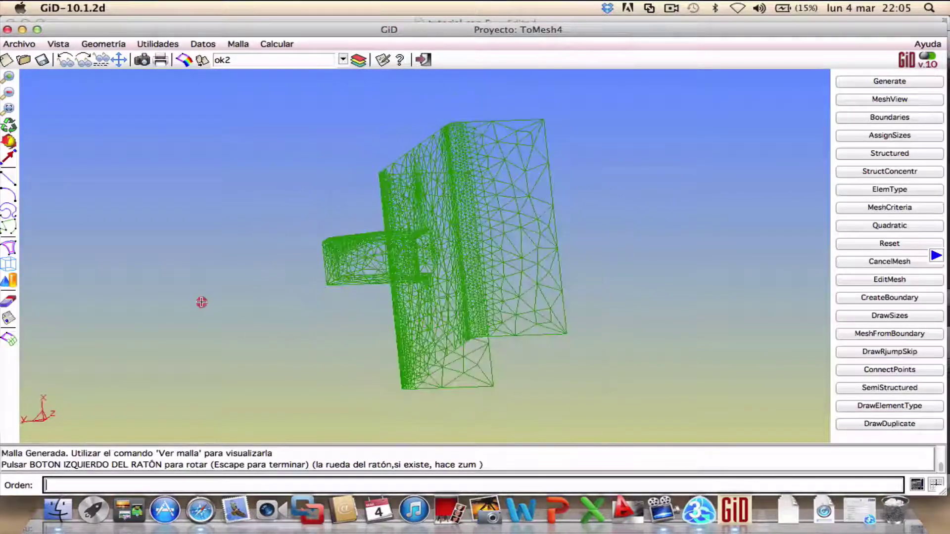
pyautogui.scroll(5, 288, 236)
pyautogui.scroll(5, 288, 236)
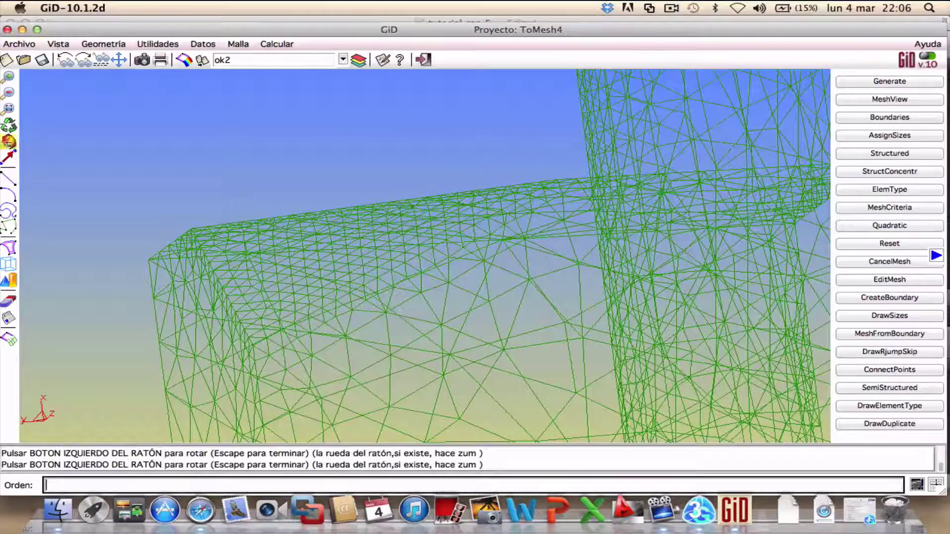
pyautogui.click(5, 143)
pyautogui.moveTo(270, 254); pyautogui.dragTo(221, 164)
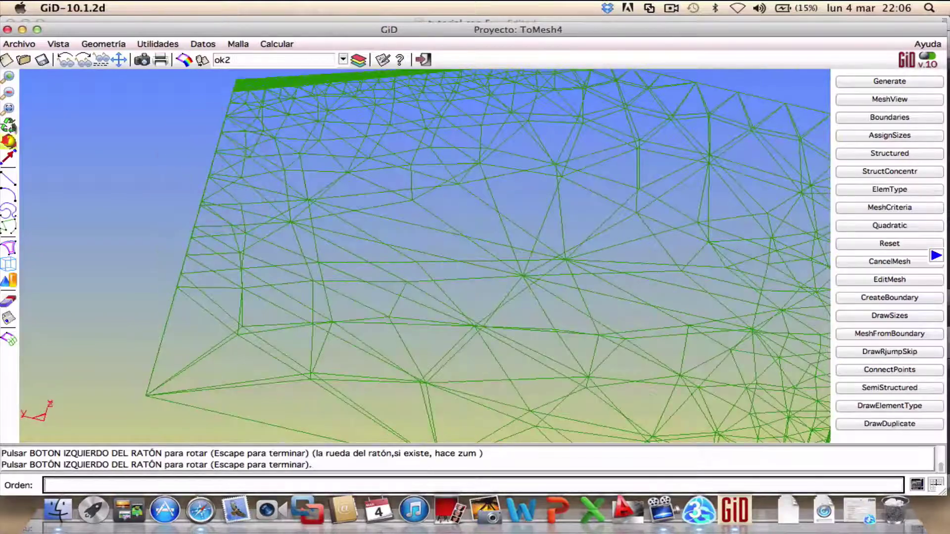
pyautogui.click(8, 108)
pyautogui.click(8, 142)
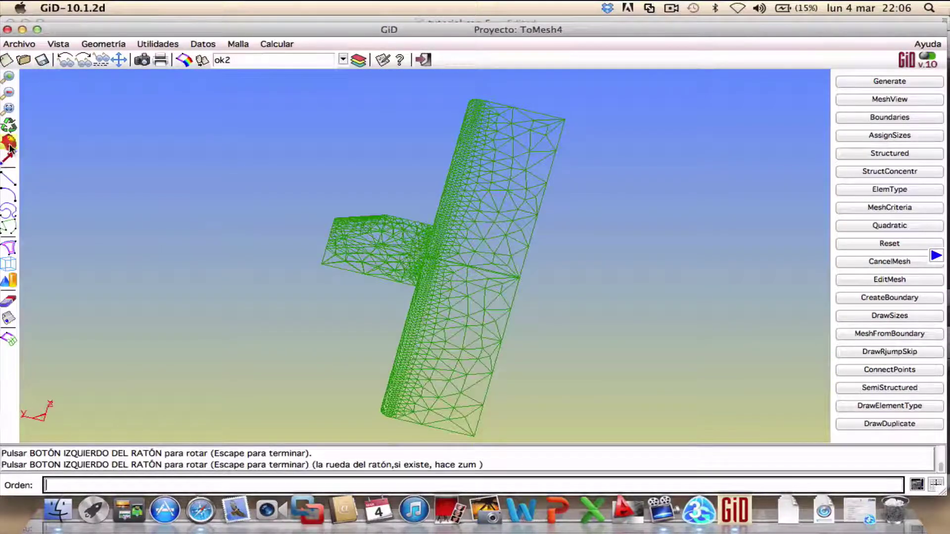
pyautogui.moveTo(497, 142); pyautogui.dragTo(386, 300)
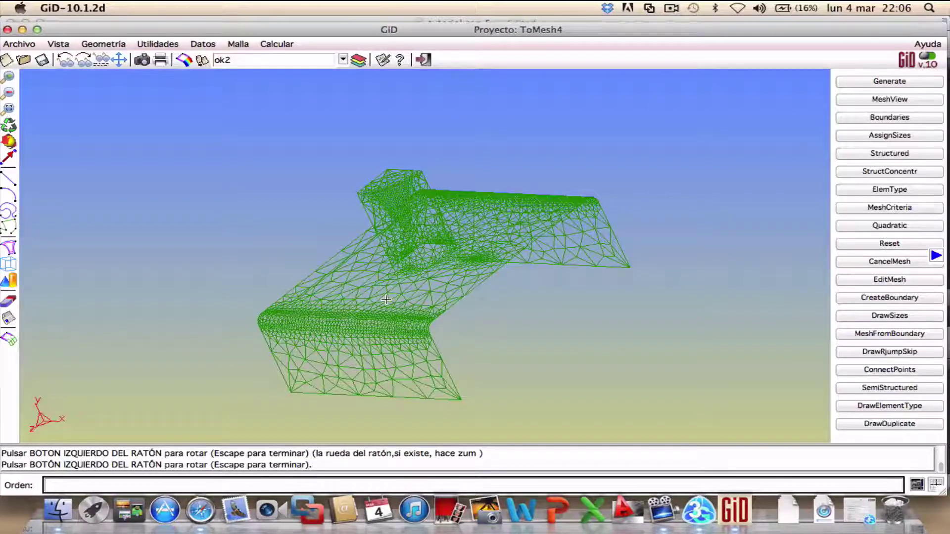
# Set up unstructured sizes by chordal error with a chordal error of 0.05, maximum mesh size 4 and minimum mesh size 0.1.
pyautogui.click(240, 43)
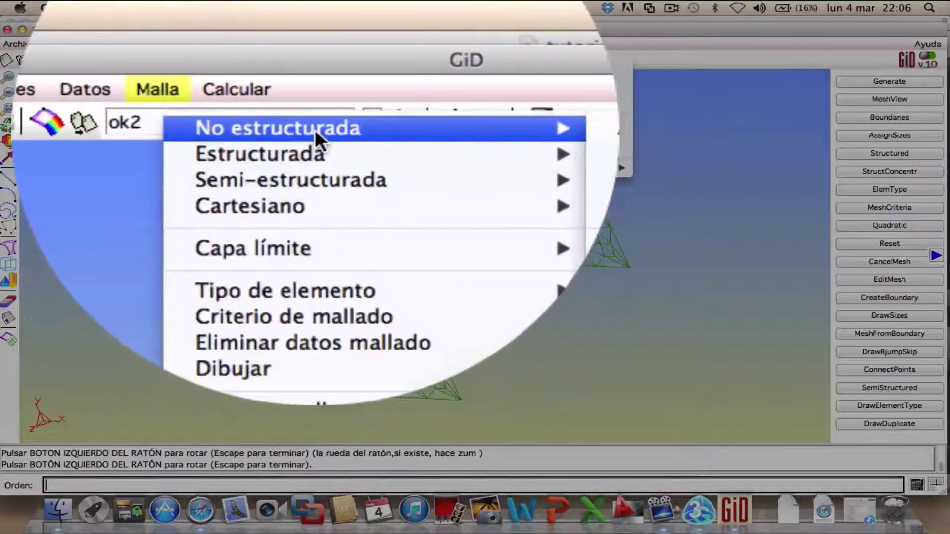
pyautogui.moveTo(315, 130)
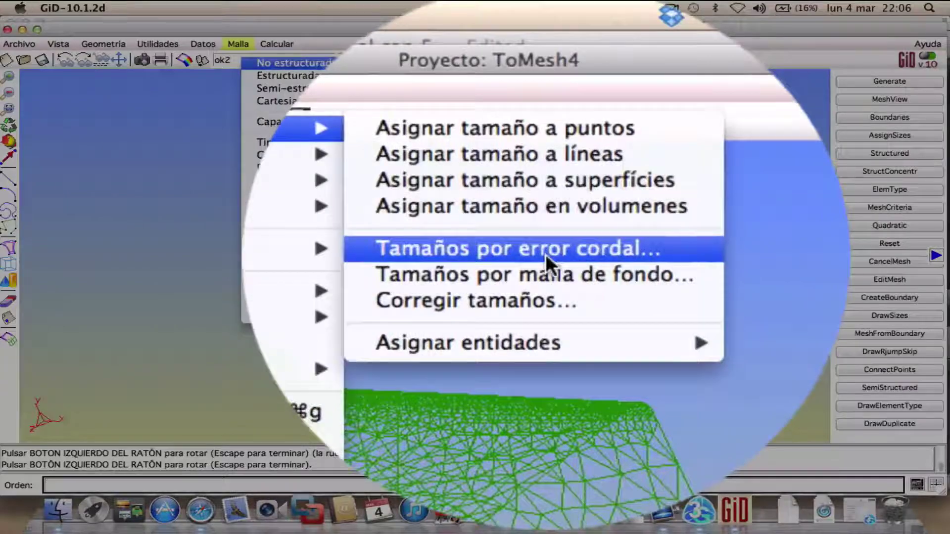
pyautogui.click(545, 252)
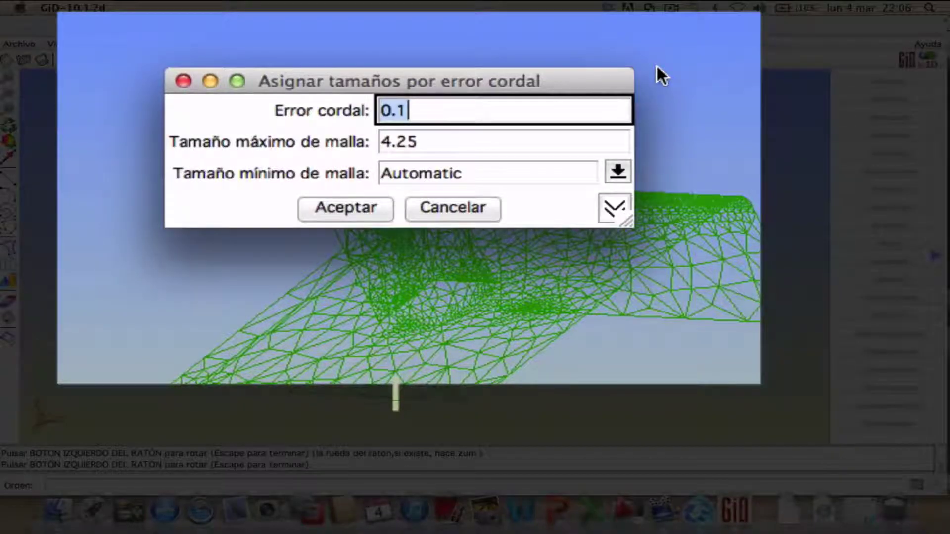
pyautogui.write('0.05')
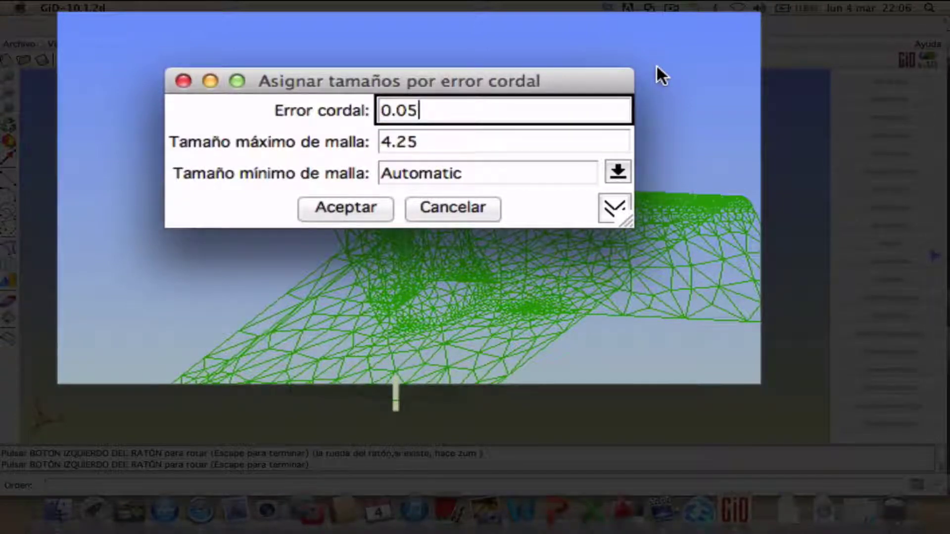
pyautogui.doubleClick(486, 143)
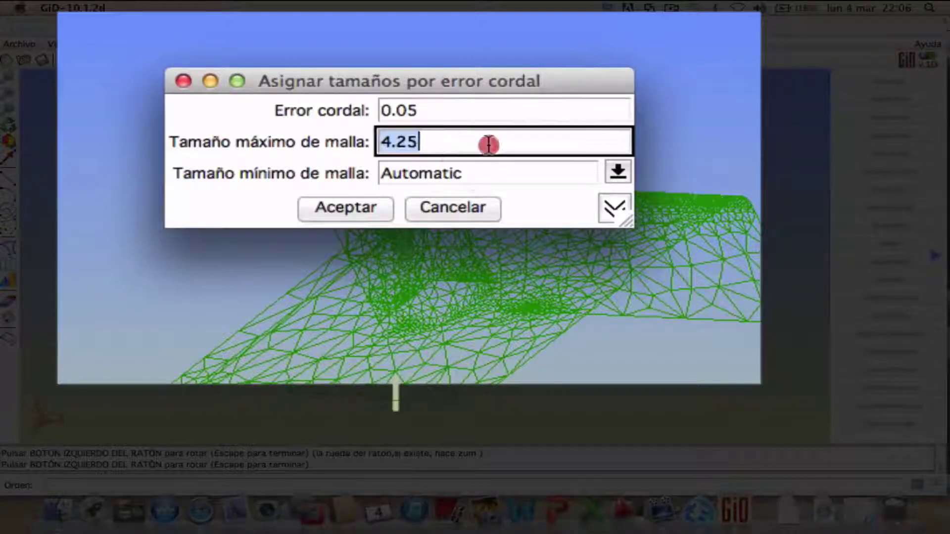
pyautogui.write('4')
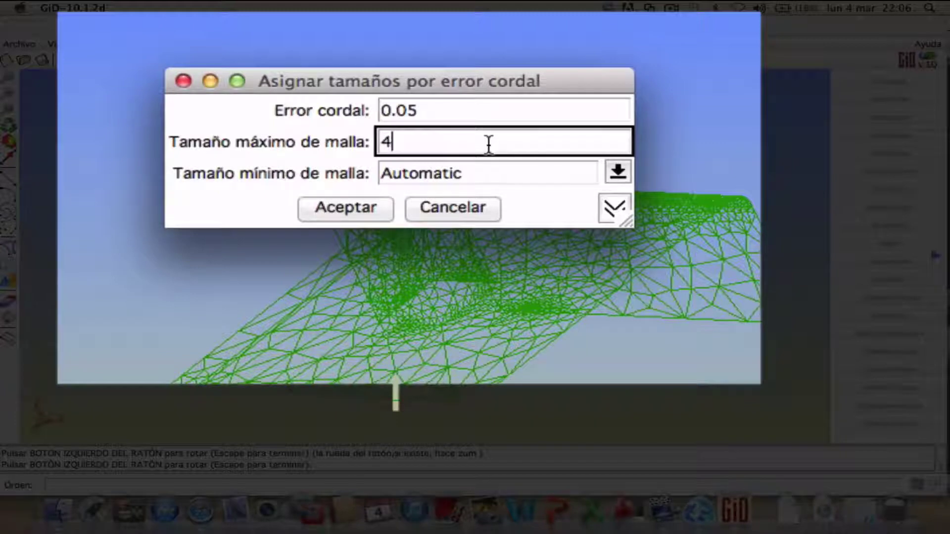
pyautogui.doubleClick(470, 171)
pyautogui.write('0.1')
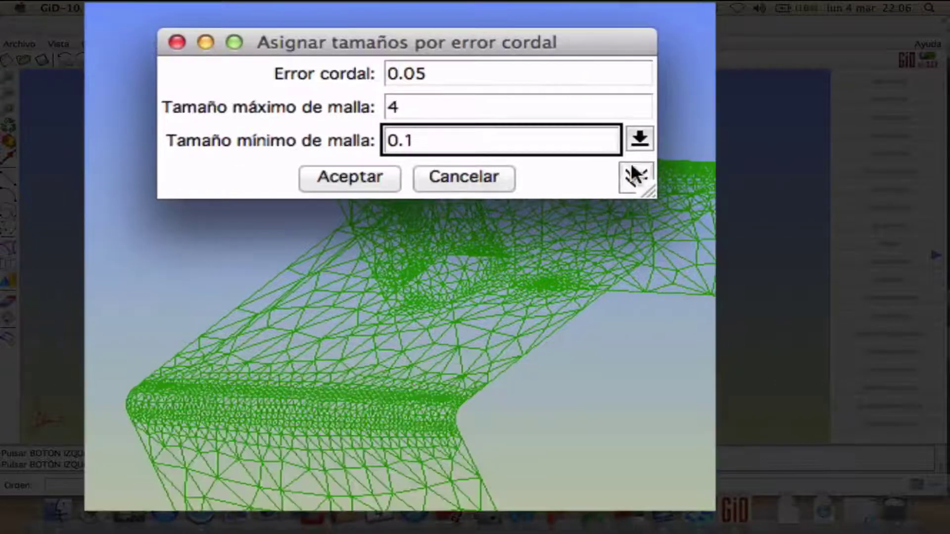
# Expand the chordal error preview and pick curved line 34 on the model to obtain its length and radius of curvature.
pyautogui.click(614, 208)
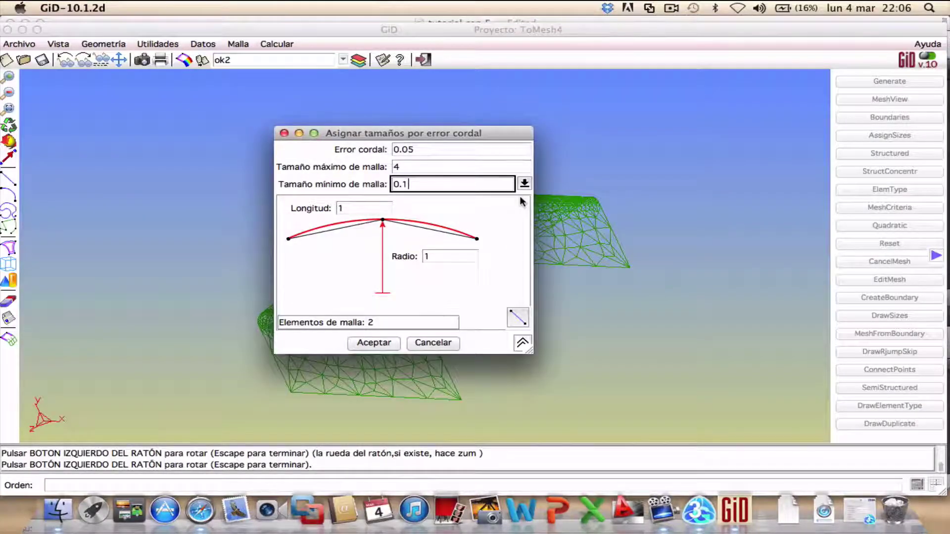
pyautogui.moveTo(459, 134); pyautogui.dragTo(637, 100)
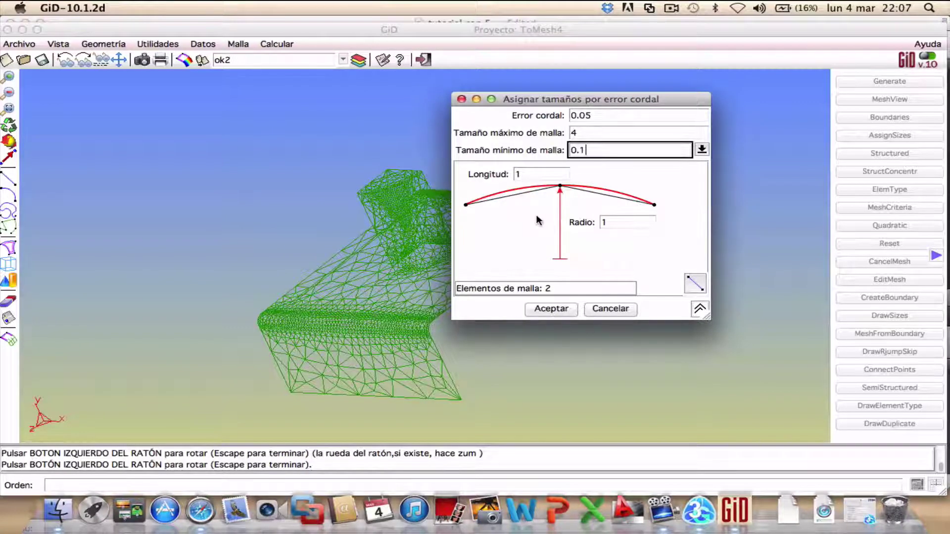
pyautogui.click(694, 285)
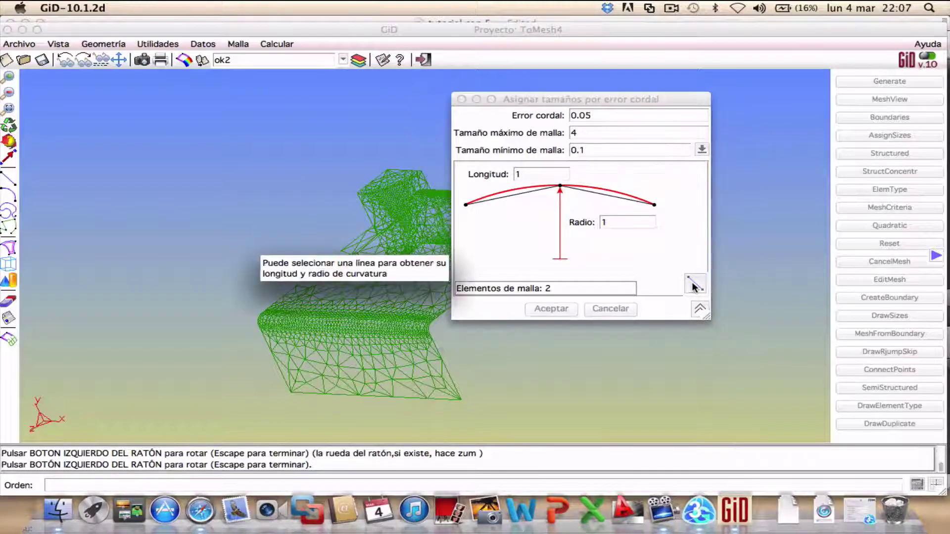
pyautogui.click(692, 282)
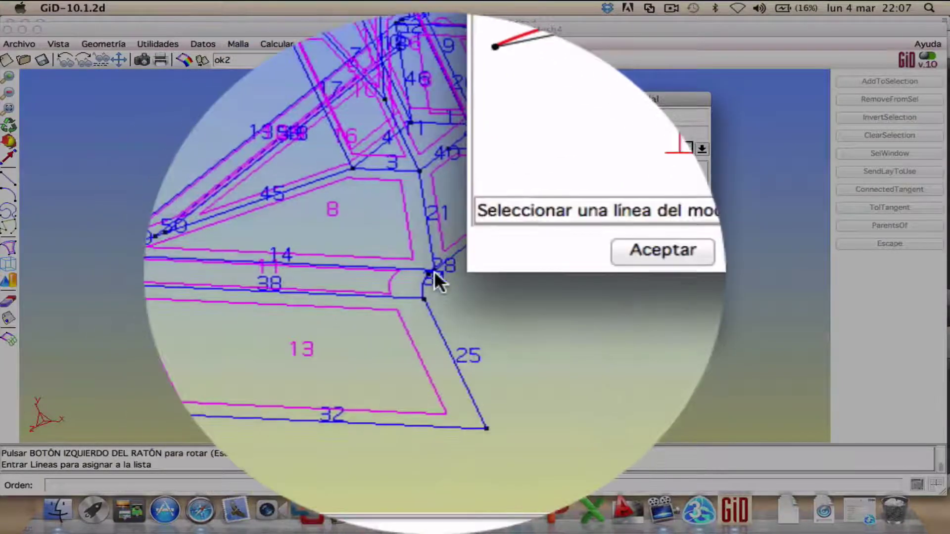
pyautogui.scroll(3, 434, 271)
pyautogui.scroll(-5, 434, 271)
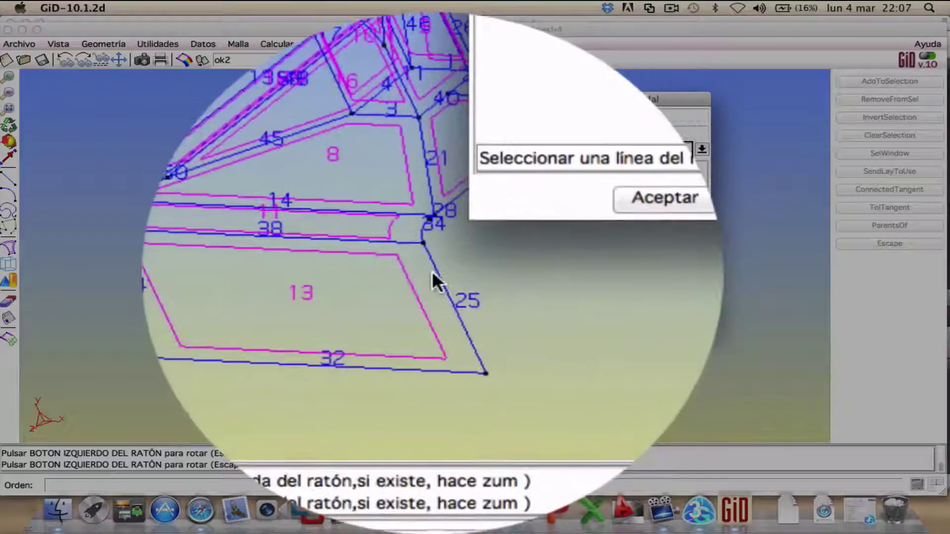
pyautogui.scroll(2, 432, 272)
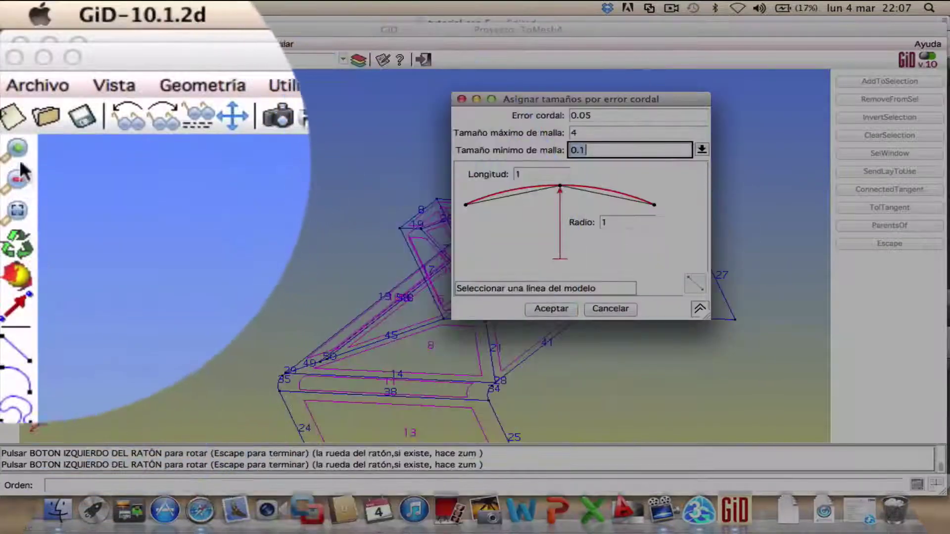
pyautogui.click(19, 153)
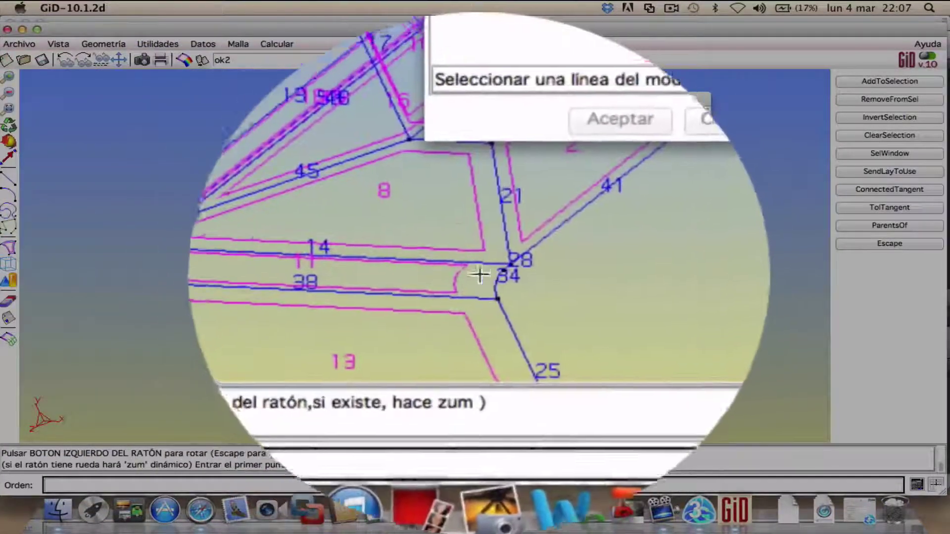
pyautogui.moveTo(469, 261); pyautogui.dragTo(487, 286)
pyautogui.click(488, 286)
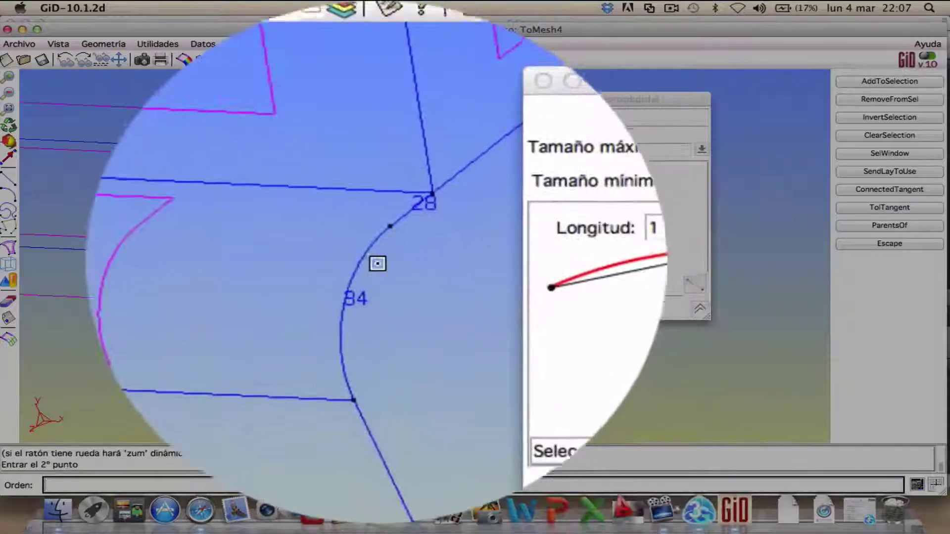
pyautogui.click(370, 264)
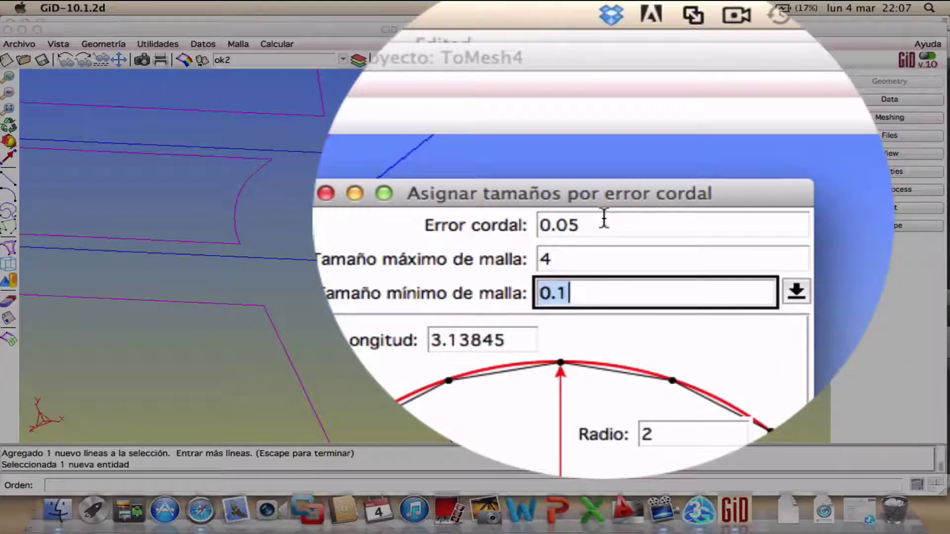
# Preview a chordal error of 0.01 on the picked arc, set it back to 0.05, and apply the sizes.
pyautogui.click(604, 218)
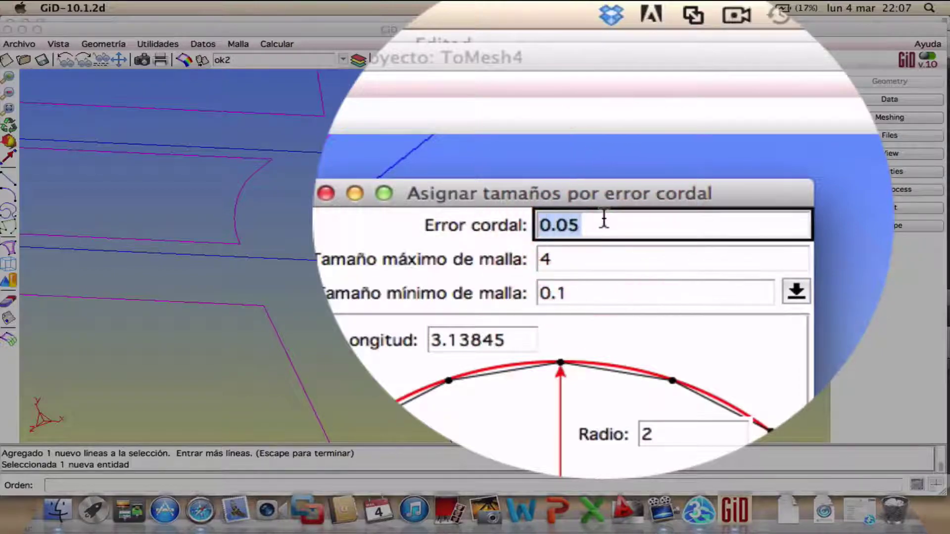
pyautogui.press('BackSpace')
pyautogui.write('1')
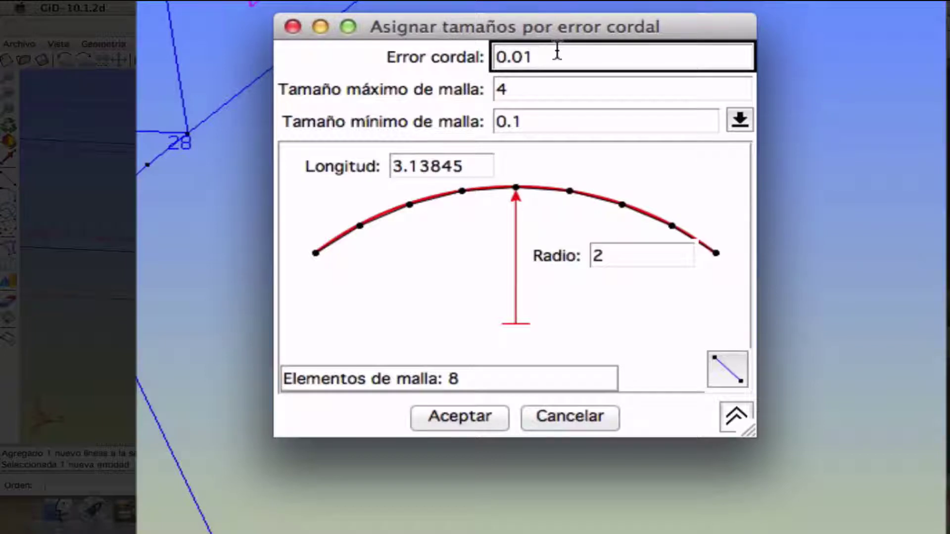
pyautogui.press('BackSpace')
pyautogui.write('5')
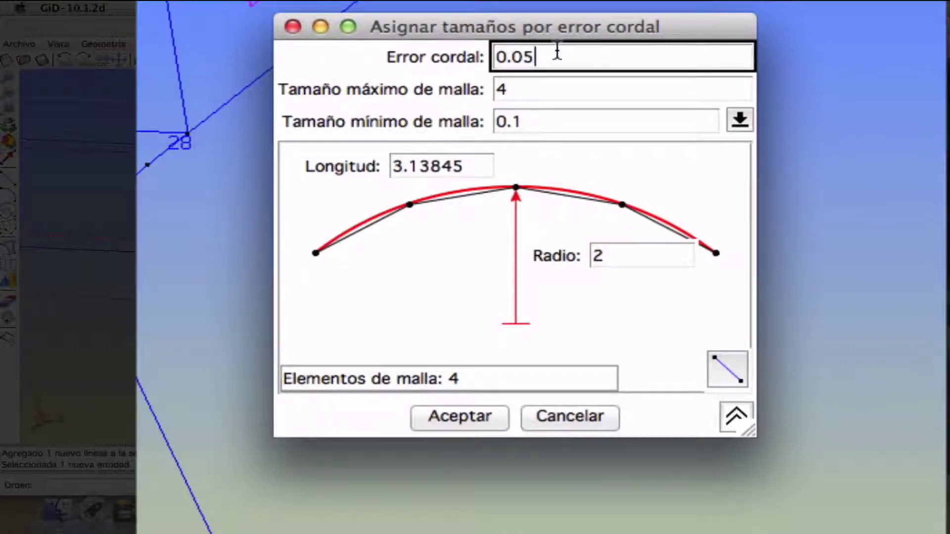
pyautogui.click(487, 418)
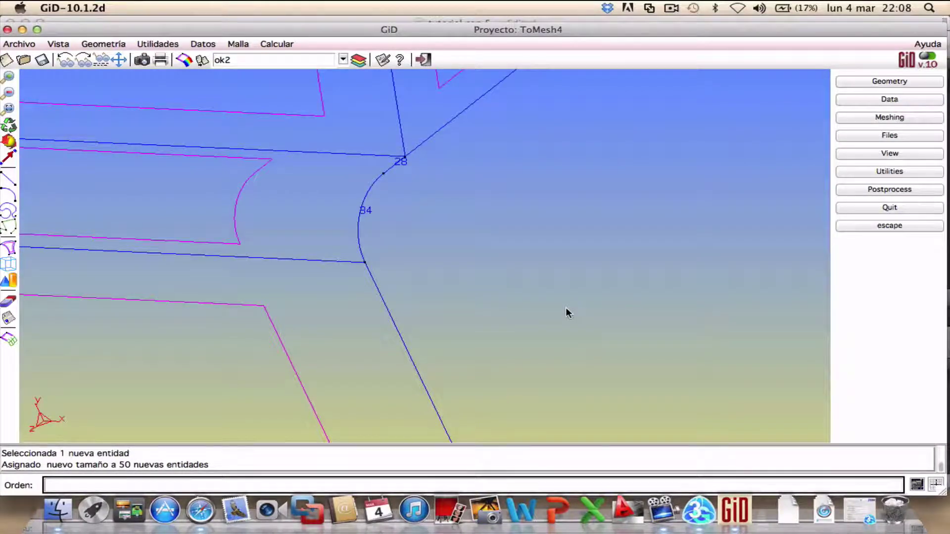
# Discard the old mesh, generate a new one with the chordal error sizes, and display it.
pyautogui.hotkey('ctrl', 'g')
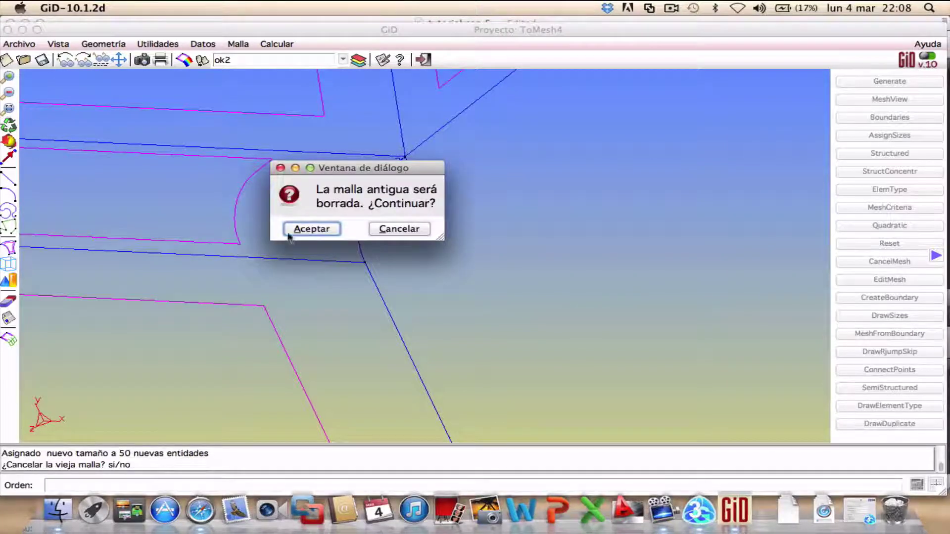
pyautogui.click(311, 229)
pyautogui.click(377, 258)
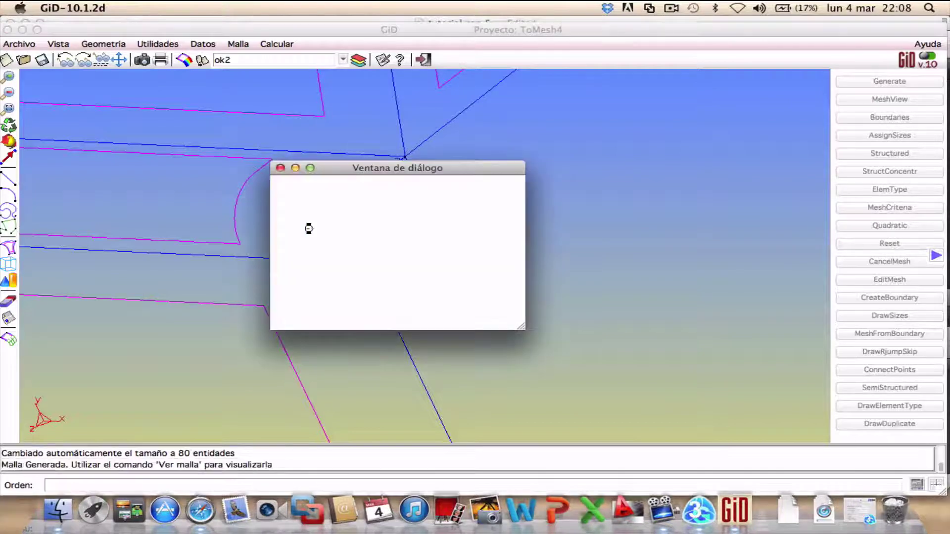
pyautogui.click(342, 317)
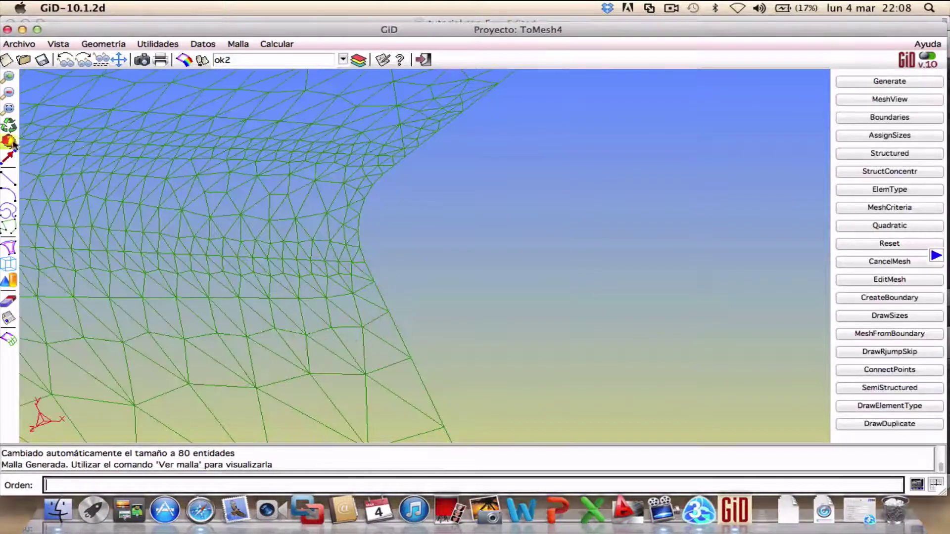
# Examine the chordal error mesh on the whole model from several sides, especially along the curved bends.
pyautogui.click(9, 108)
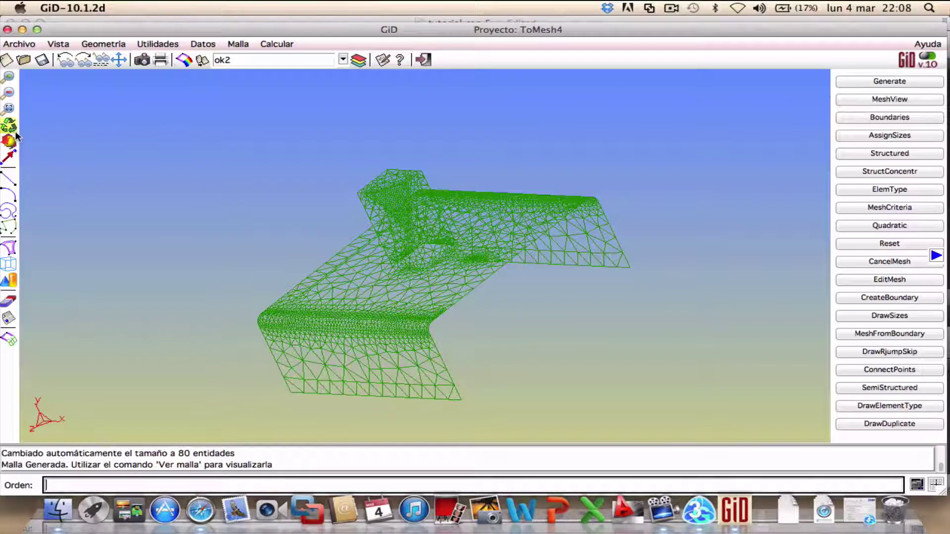
pyautogui.click(8, 157)
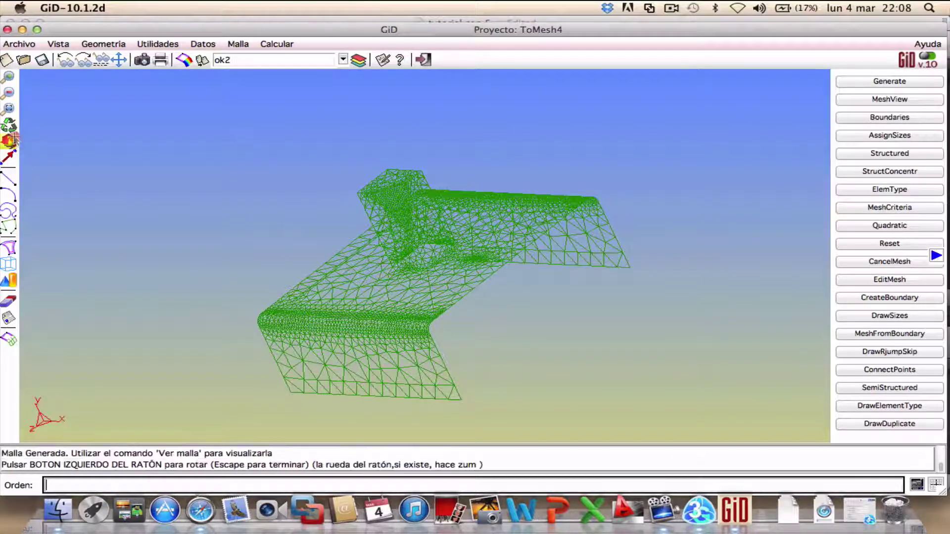
pyautogui.moveTo(498, 392); pyautogui.dragTo(354, 257)
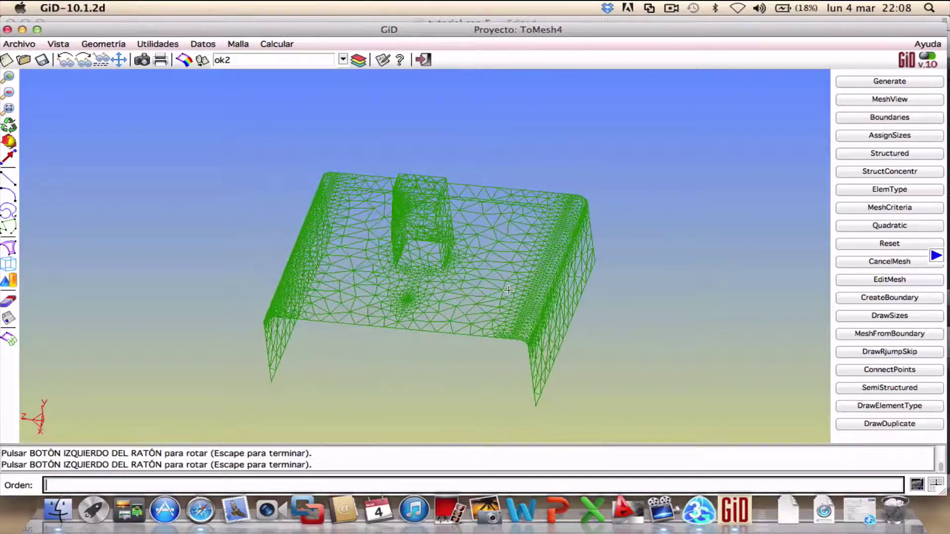
pyautogui.scroll(5, 509, 291)
pyautogui.scroll(-3, 509, 290)
pyautogui.scroll(-1, 509, 291)
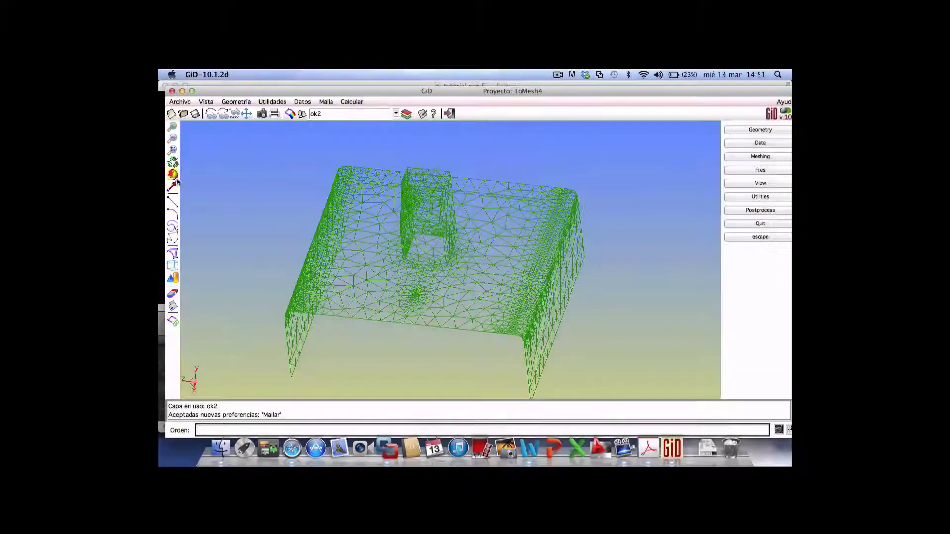
pyautogui.click(172, 175)
pyautogui.moveTo(309, 297); pyautogui.dragTo(385, 286)
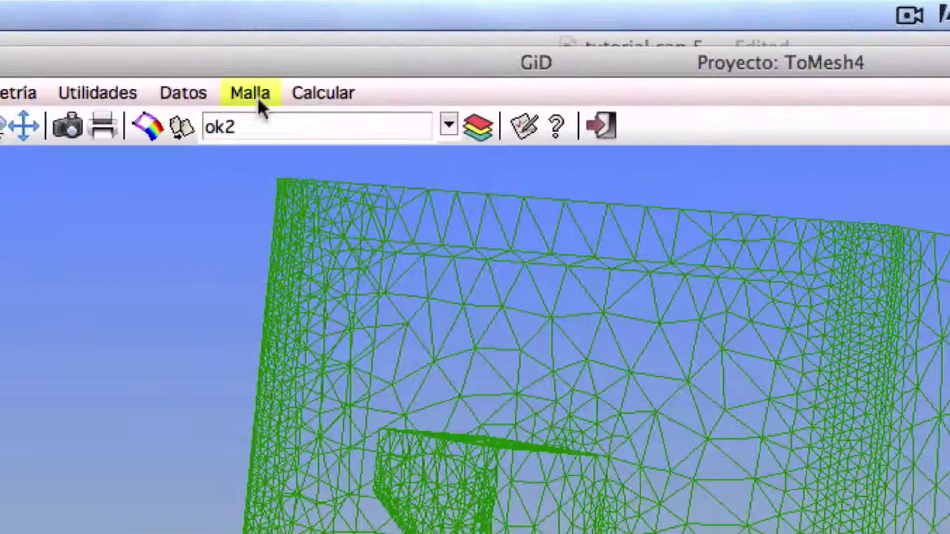
# Delete all assigned meshing data from the model.
pyautogui.click(256, 49)
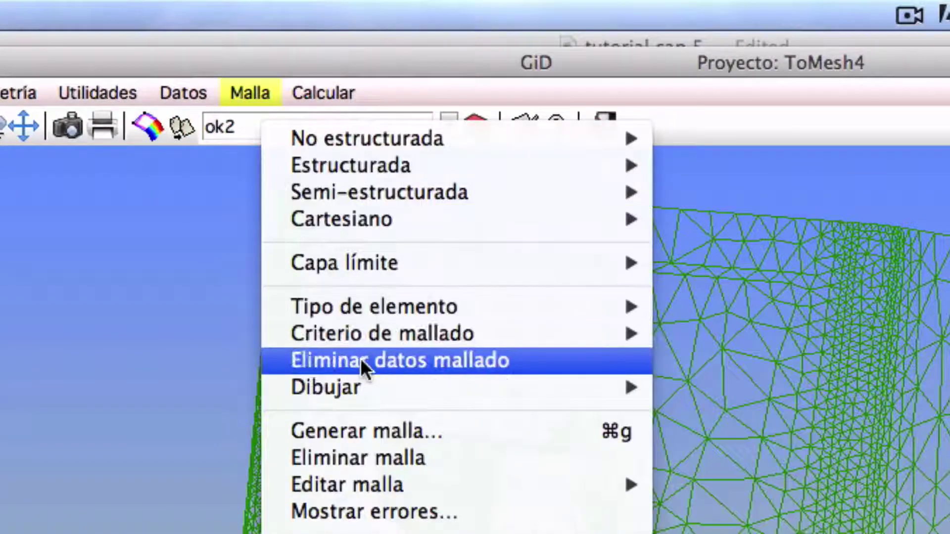
pyautogui.click(361, 360)
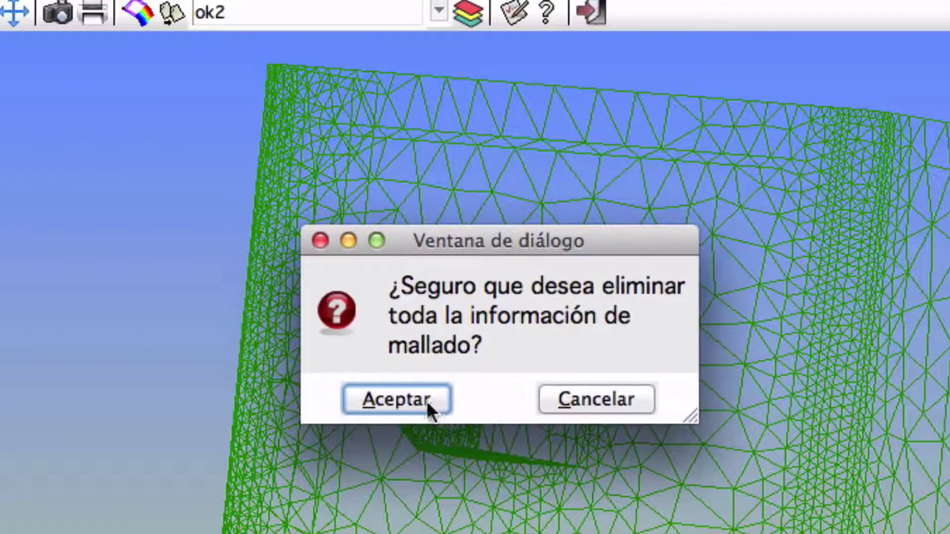
pyautogui.click(427, 401)
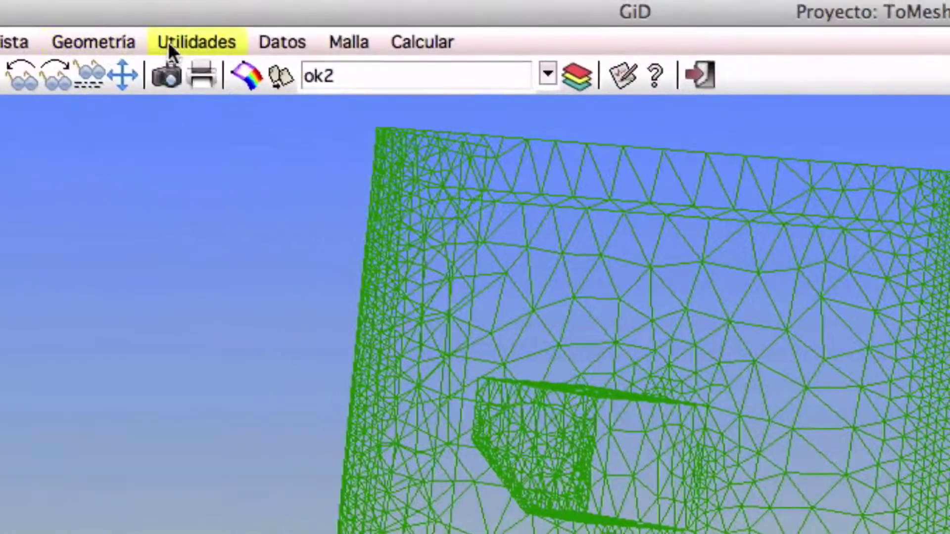
# Restore the default meshing preferences, set the unstructured surface mesher to RJump, and apply the change.
pyautogui.click(155, 33)
pyautogui.click(253, 139)
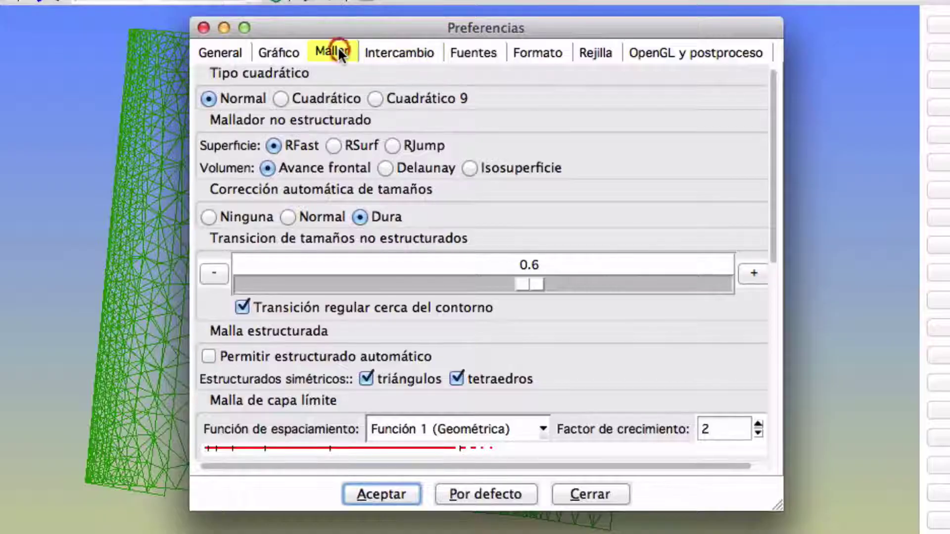
pyautogui.click(346, 52)
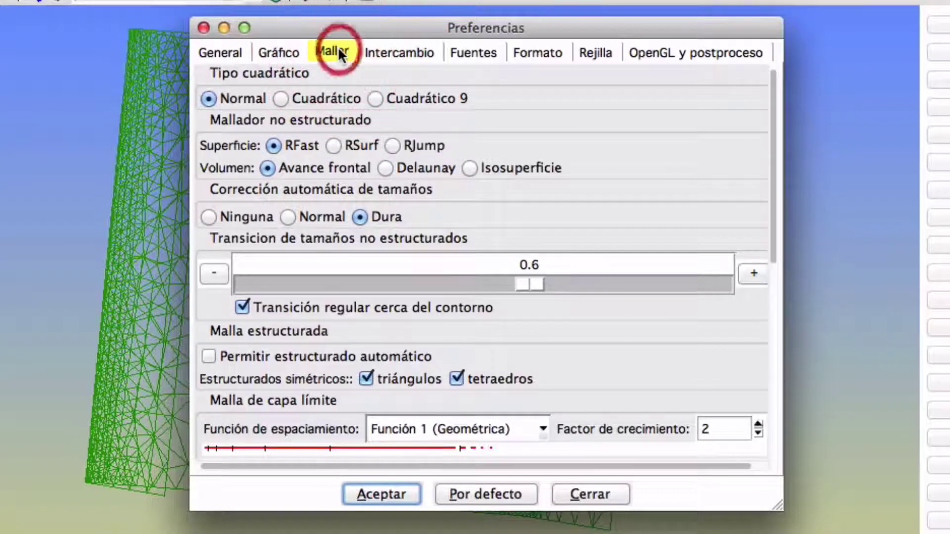
pyautogui.click(465, 496)
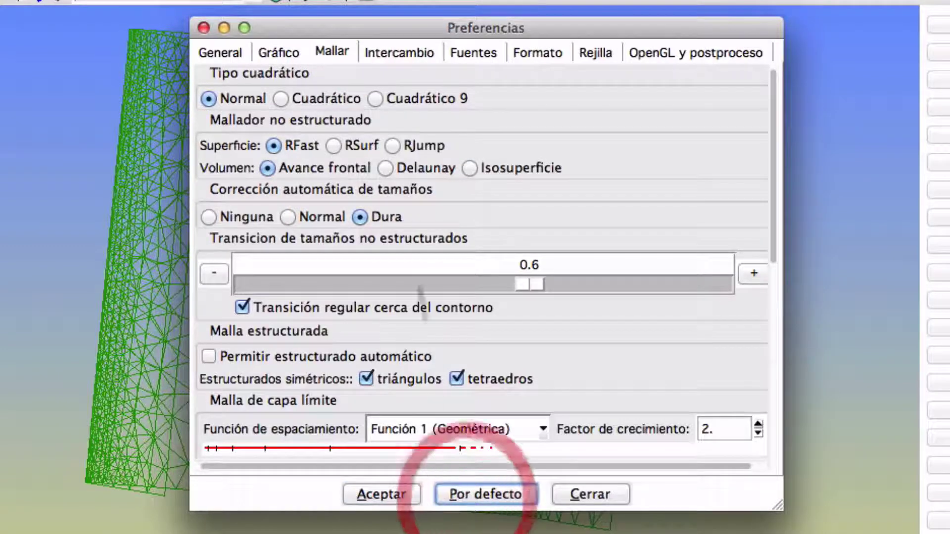
pyautogui.click(395, 146)
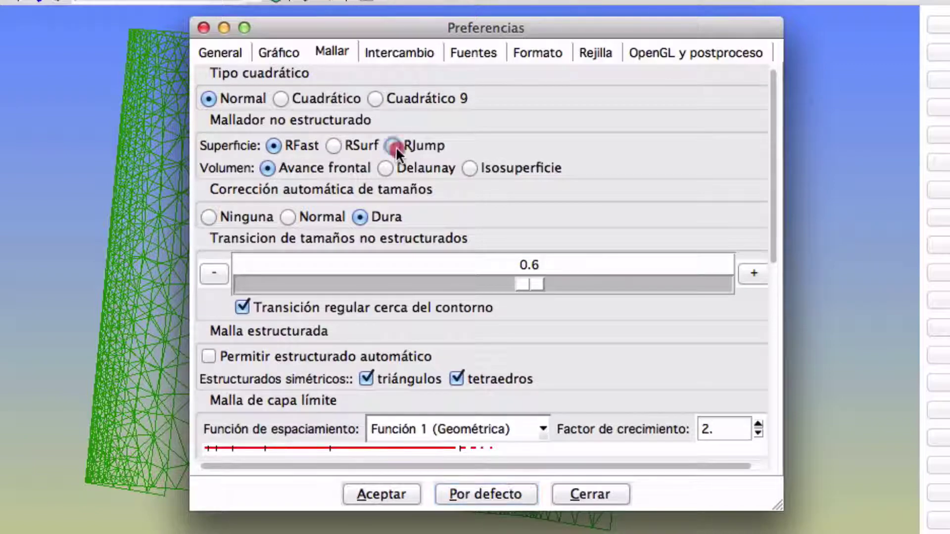
pyautogui.click(395, 494)
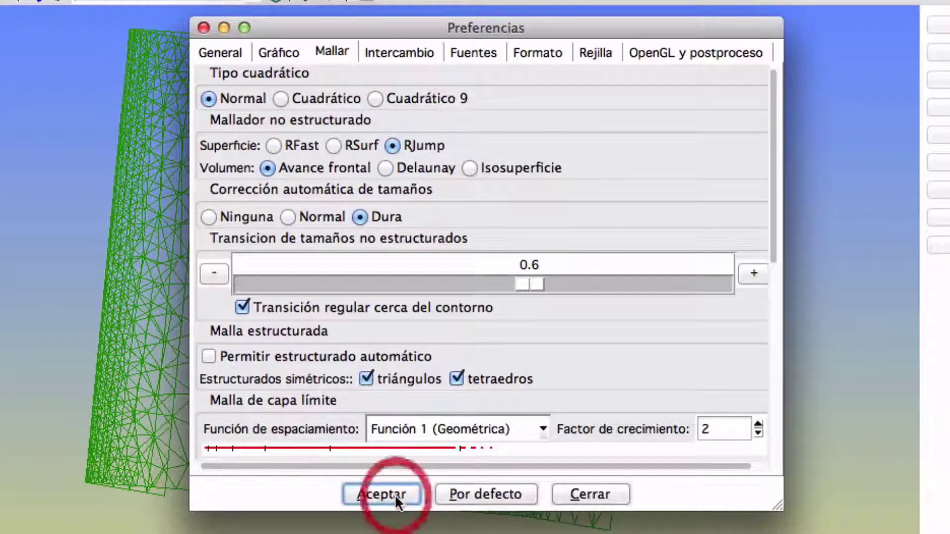
pyautogui.click(577, 493)
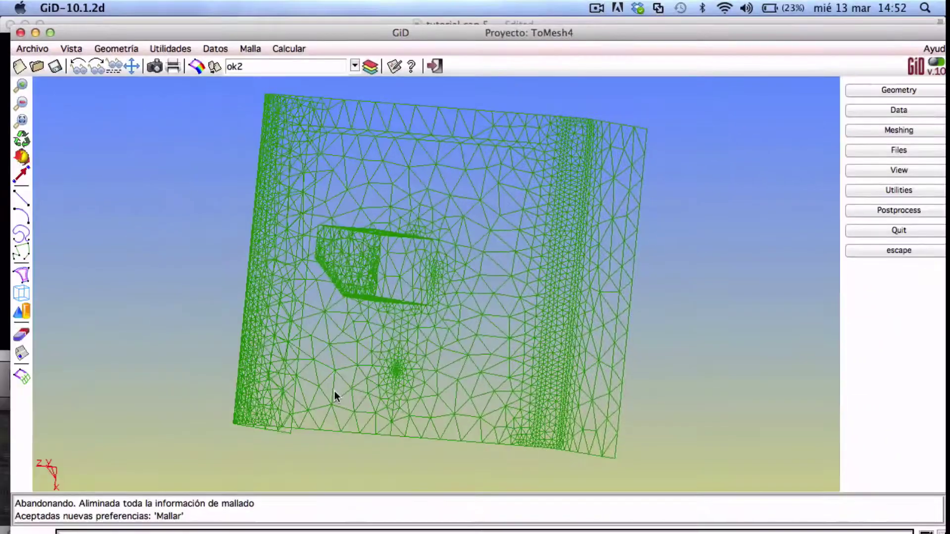
# Replace the old mesh with one of element size 4.25 using the model's meshing parameters, and inspect it from above.
pyautogui.hotkey('ctrl', 'g')
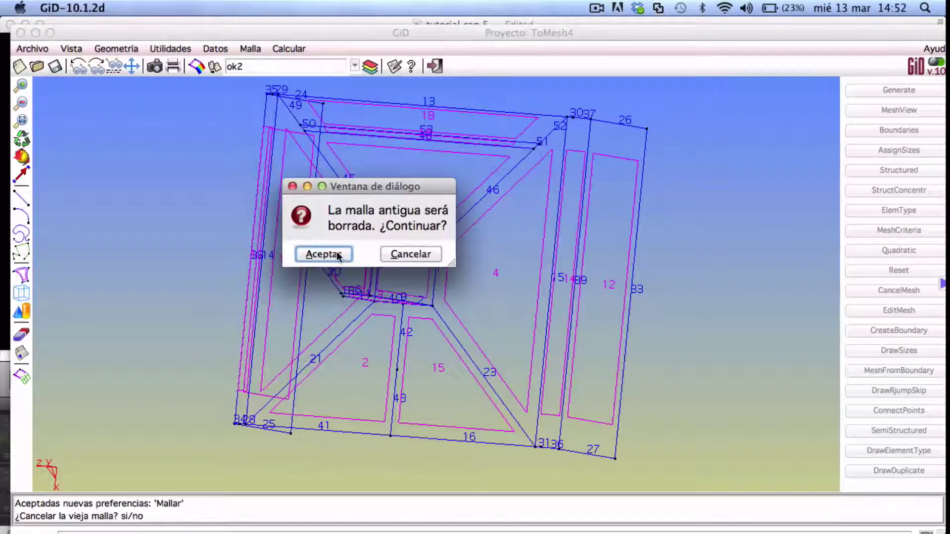
pyautogui.click(339, 256)
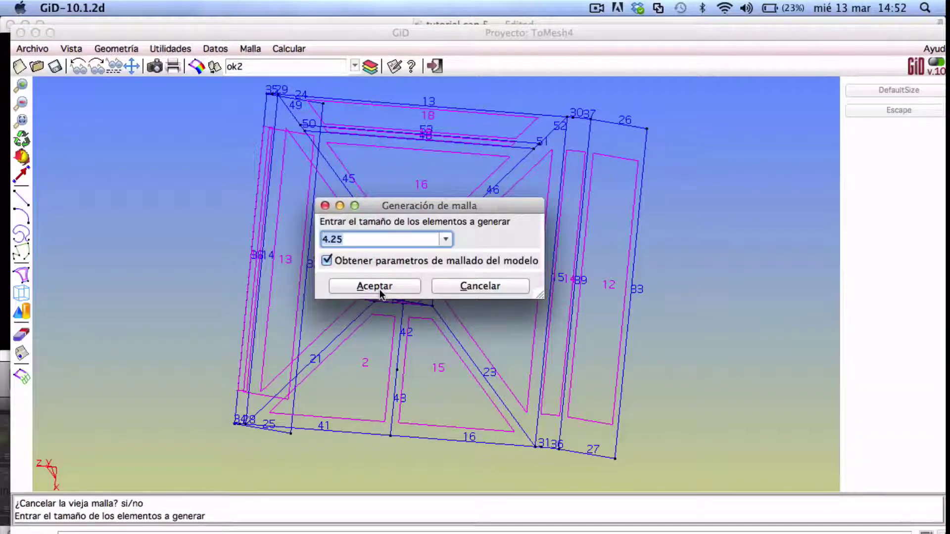
pyautogui.click(375, 287)
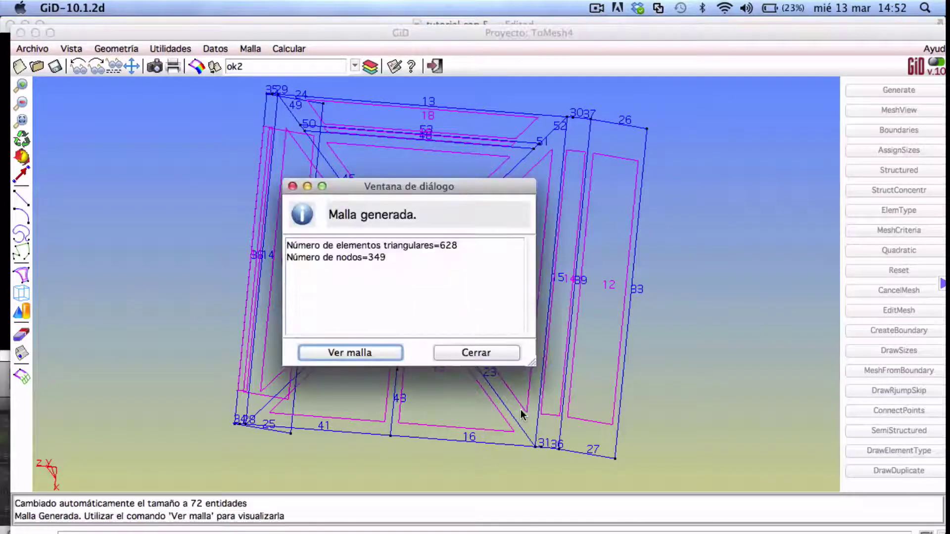
pyautogui.click(360, 352)
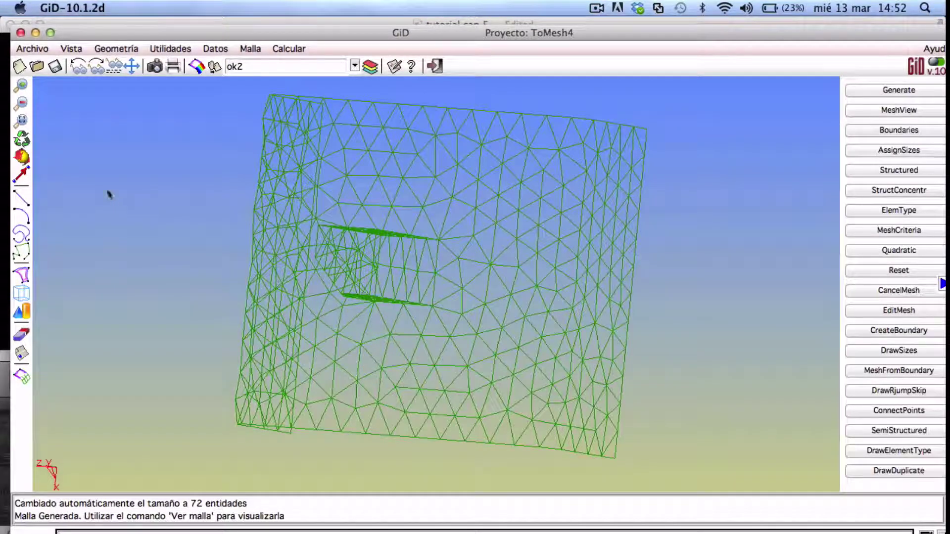
pyautogui.click(21, 157)
pyautogui.moveTo(500, 263); pyautogui.dragTo(613, 280)
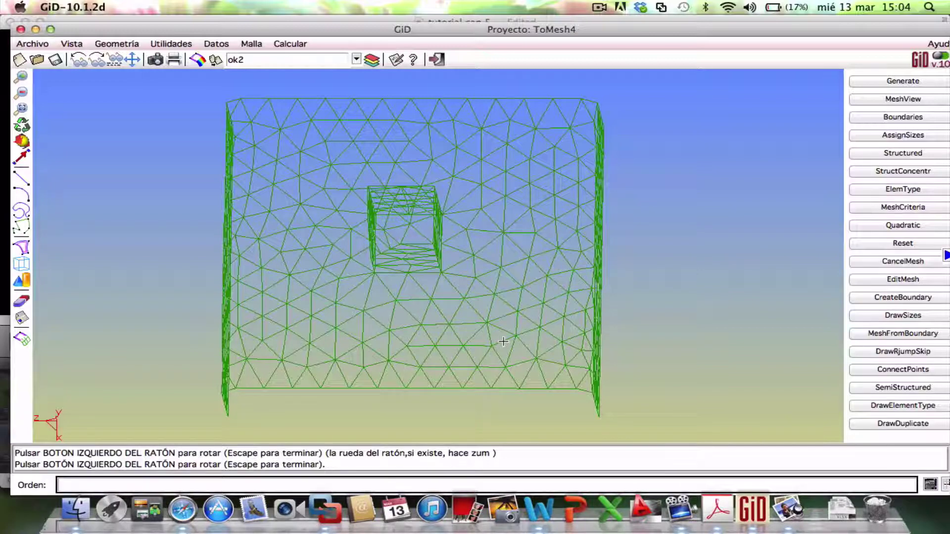
# Assign unstructured mesh sizes by chordal error, with an error of 0.05, maximum size 10 and minimum size 0.1.
pyautogui.click(252, 43)
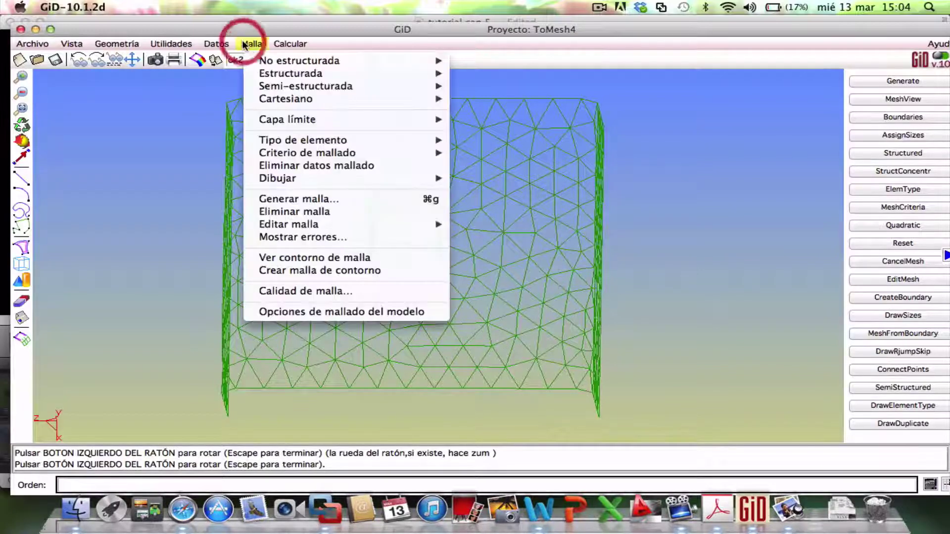
pyautogui.moveTo(280, 61)
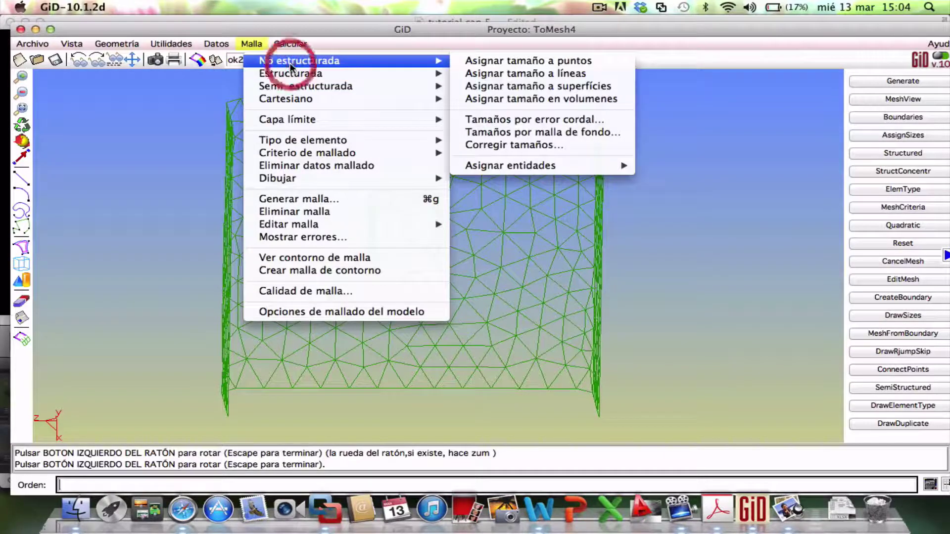
pyautogui.click(597, 120)
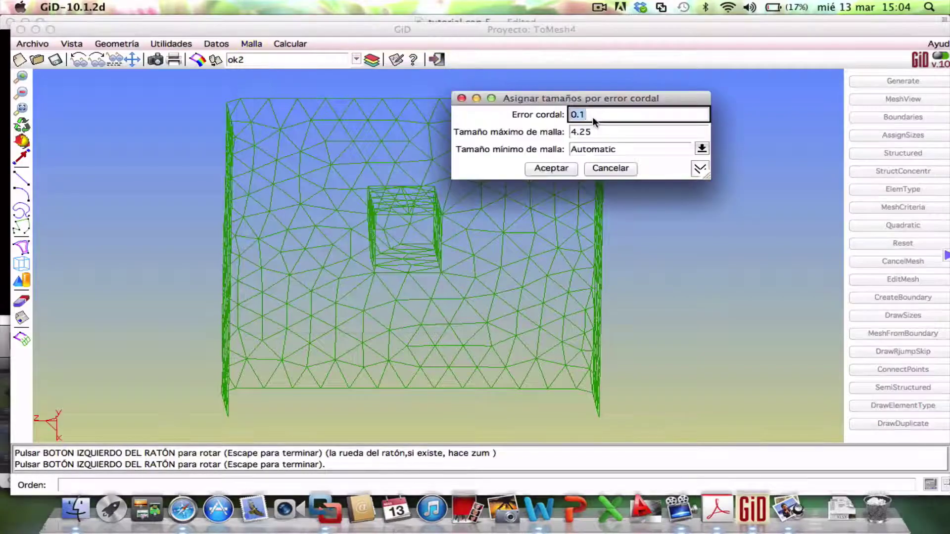
pyautogui.write('0,')
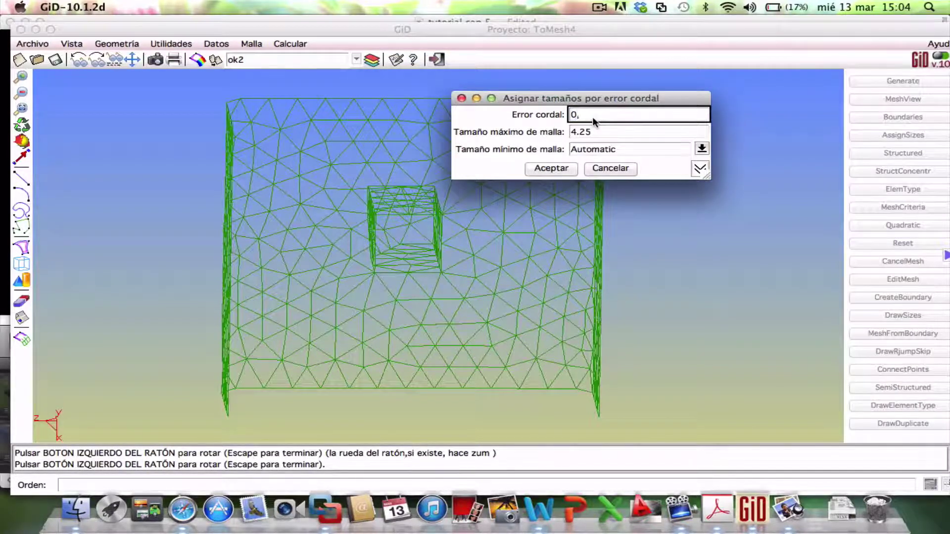
pyautogui.write('05')
pyautogui.press('Tab')
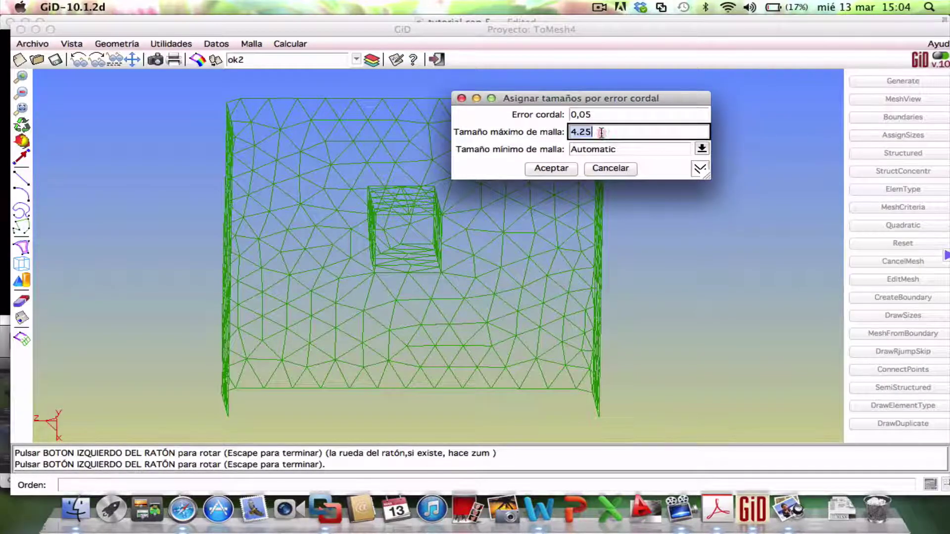
pyautogui.write('10')
pyautogui.doubleClick(626, 156)
pyautogui.write('0.')
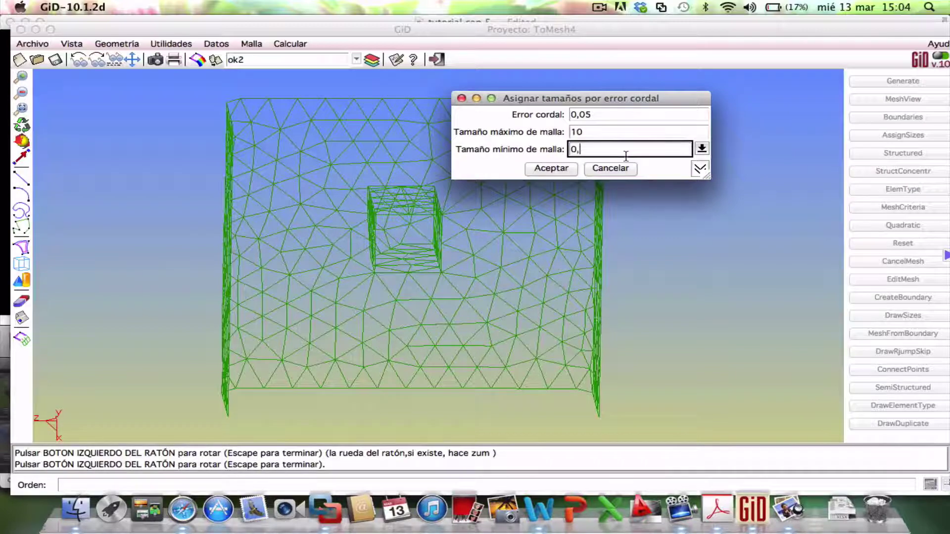
pyautogui.write('1')
pyautogui.moveTo(582, 114); pyautogui.dragTo(564, 115)
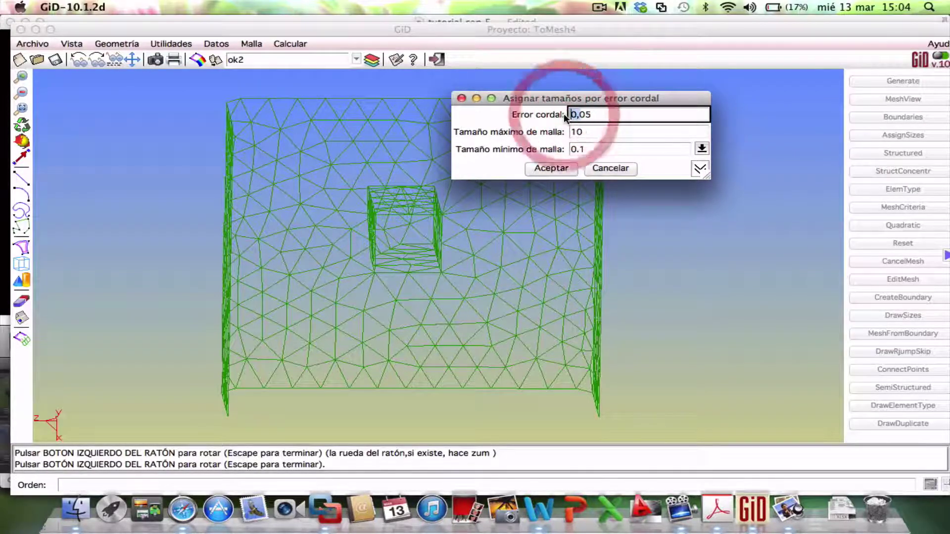
pyautogui.press('Left')
pyautogui.press('BackSpace')
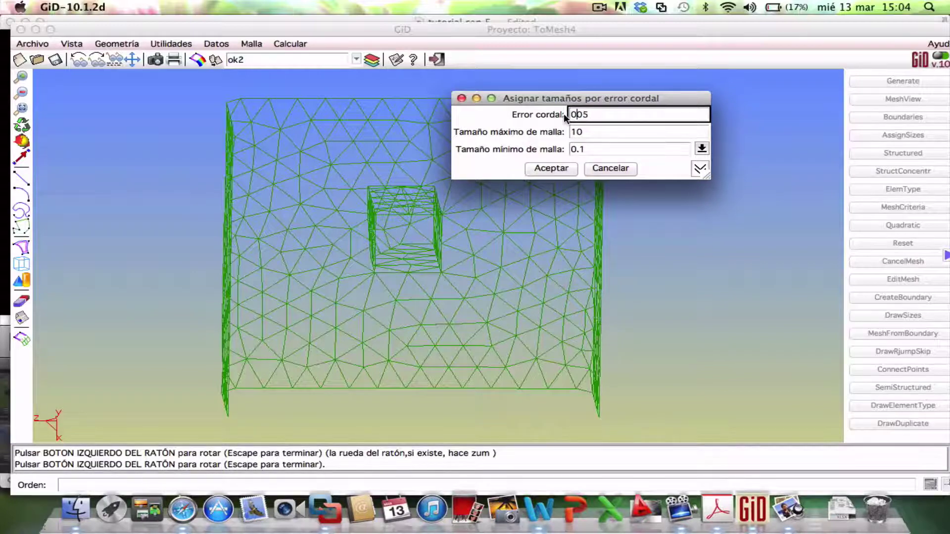
pyautogui.write('.')
pyautogui.click(553, 169)
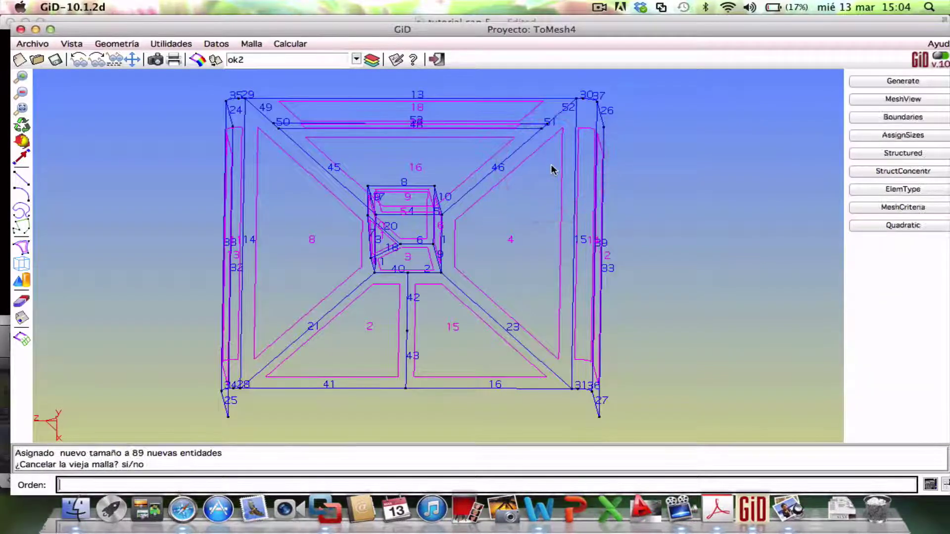
# Regenerate the mesh with element size 4.25 using the model's meshing parameters, and inspect the result from several angles.
pyautogui.click(319, 229)
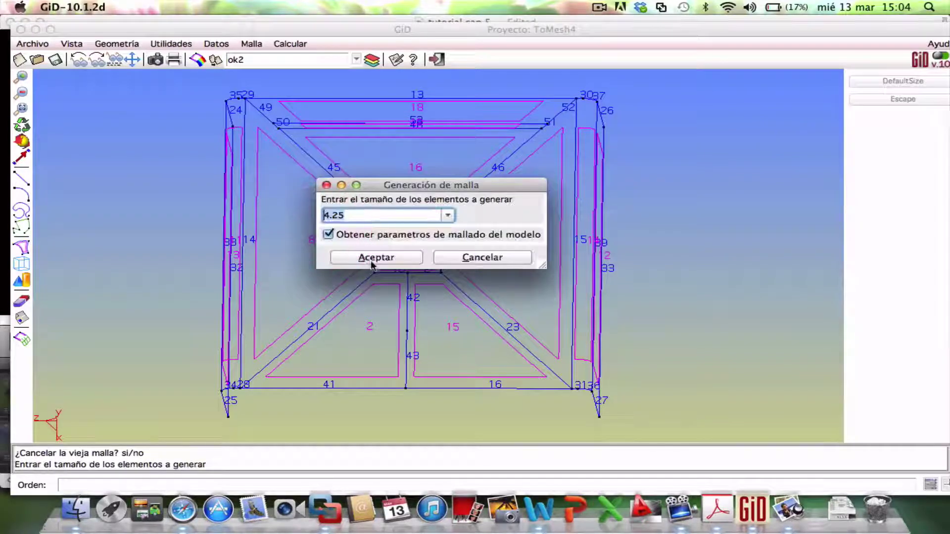
pyautogui.click(372, 258)
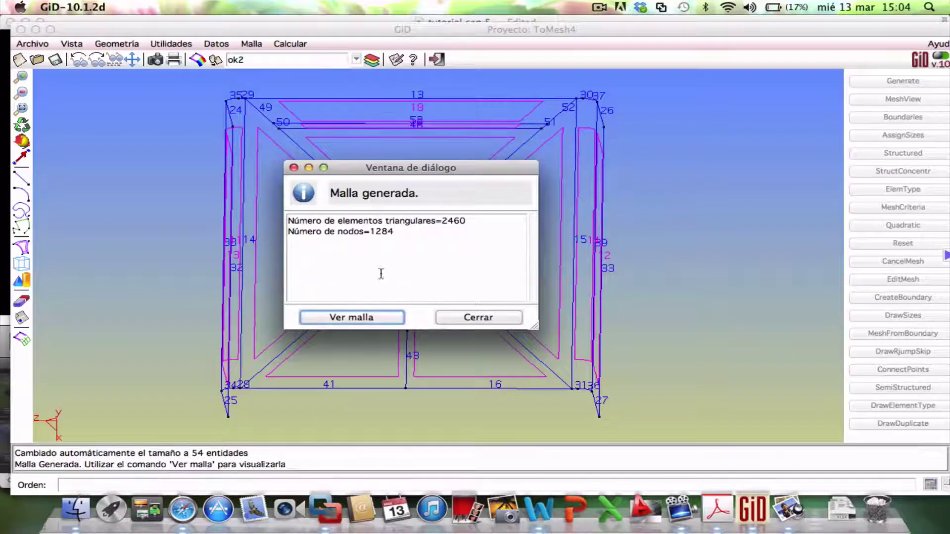
pyautogui.click(378, 318)
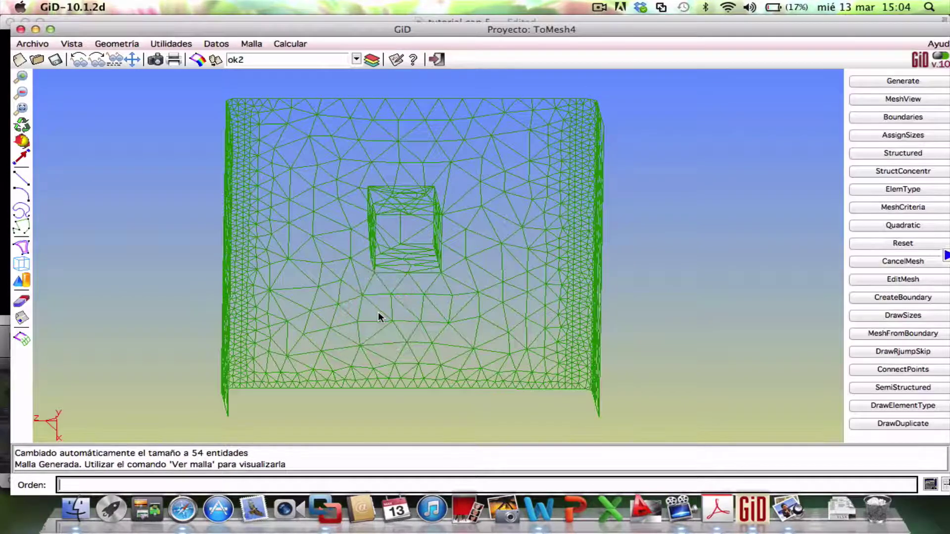
pyautogui.click(21, 142)
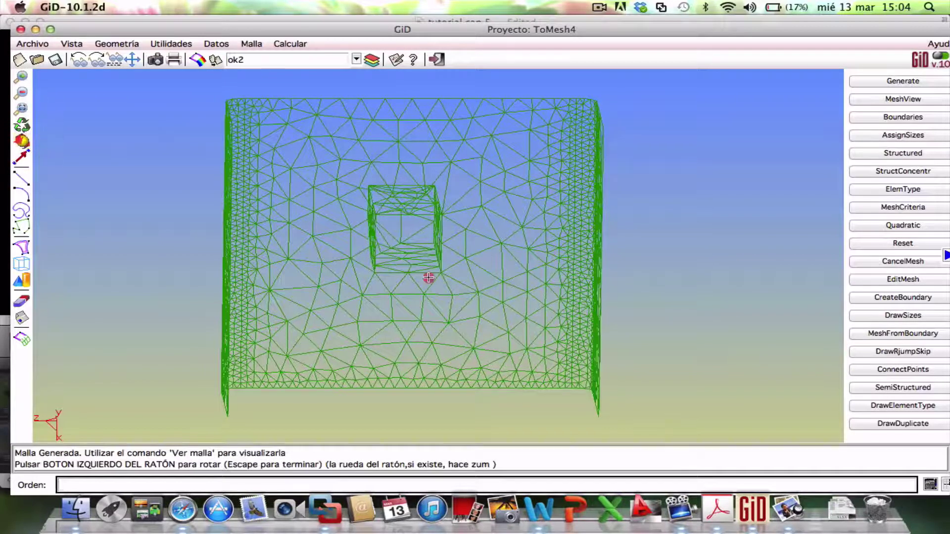
pyautogui.moveTo(427, 275); pyautogui.dragTo(428, 244)
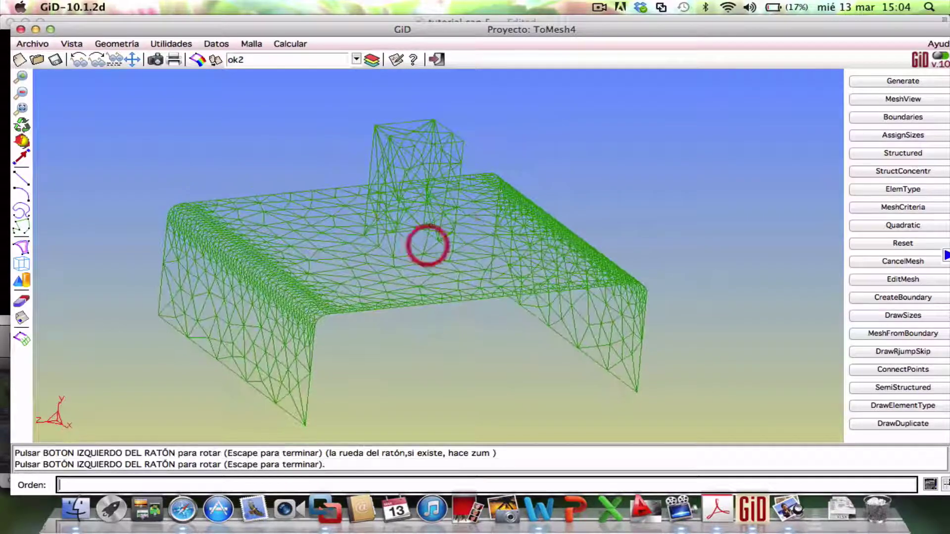
pyautogui.moveTo(278, 350); pyautogui.dragTo(174, 376)
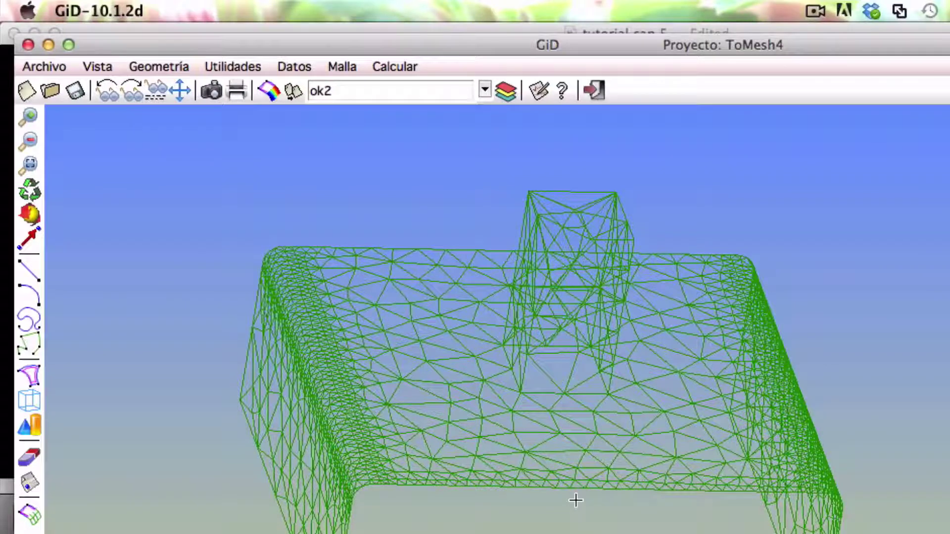
# Set the mesh criterion of line 43, between surfaces 2 and 15, to not be skipped.
pyautogui.click(342, 66)
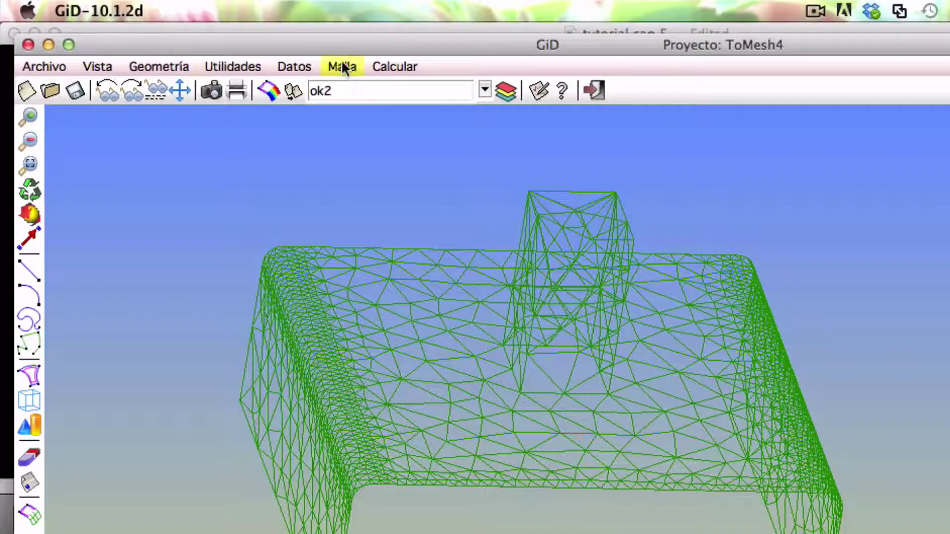
pyautogui.moveTo(410, 231)
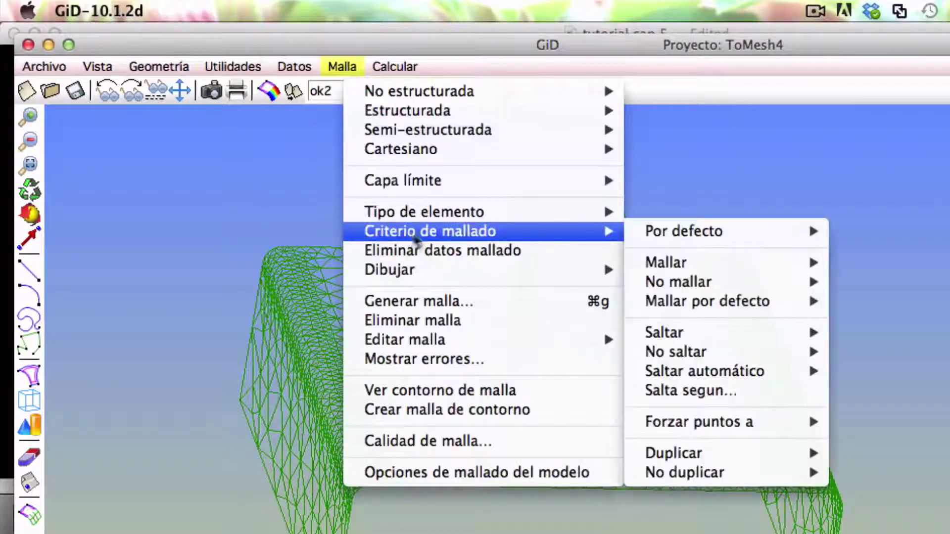
pyautogui.moveTo(690, 232)
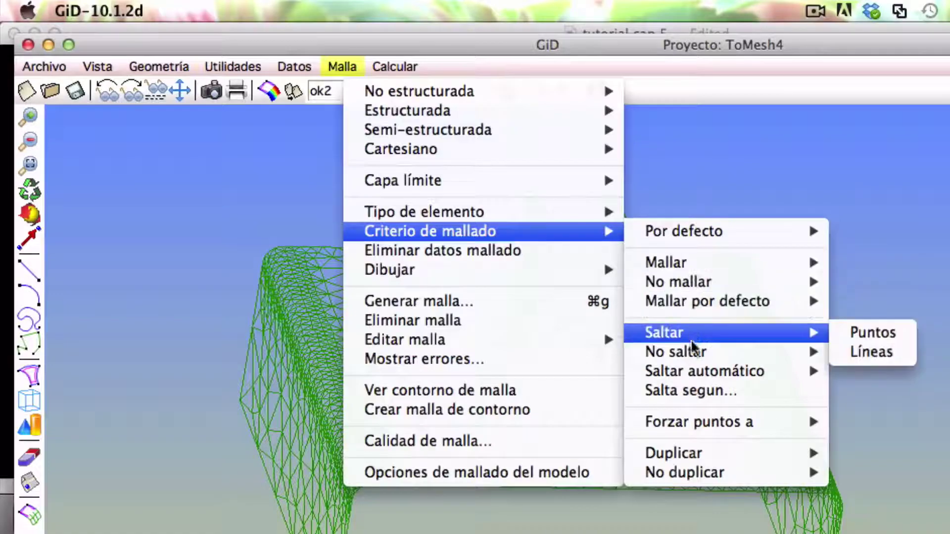
pyautogui.moveTo(696, 353)
pyautogui.click(900, 372)
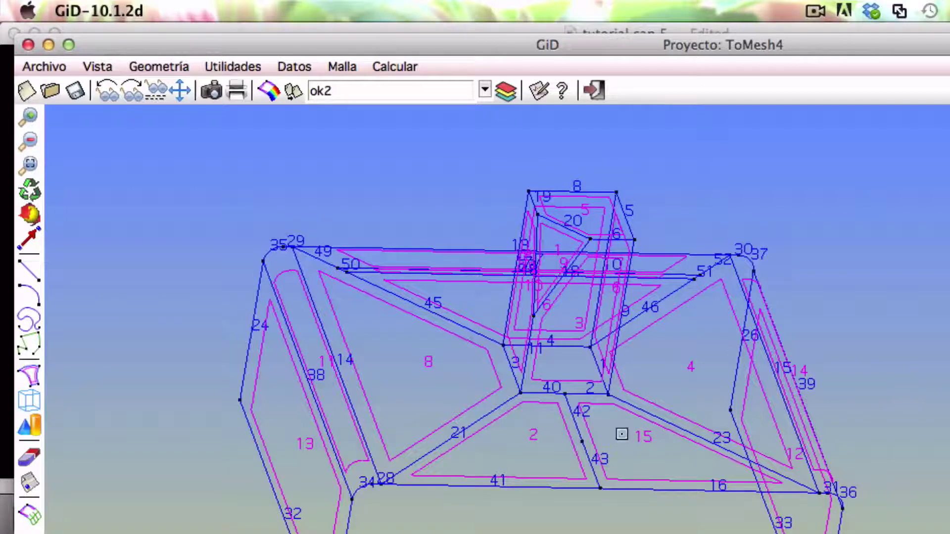
pyautogui.click(591, 468)
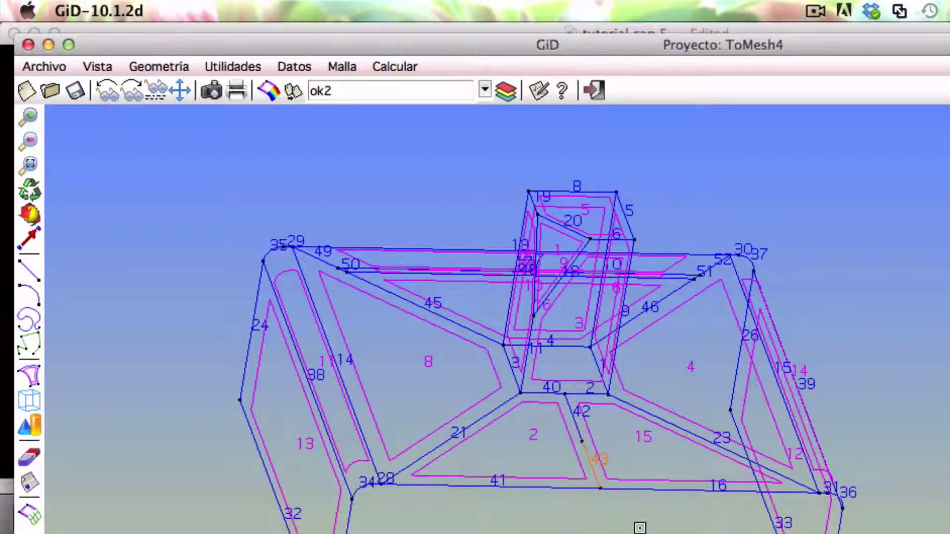
pyautogui.press('Escape')
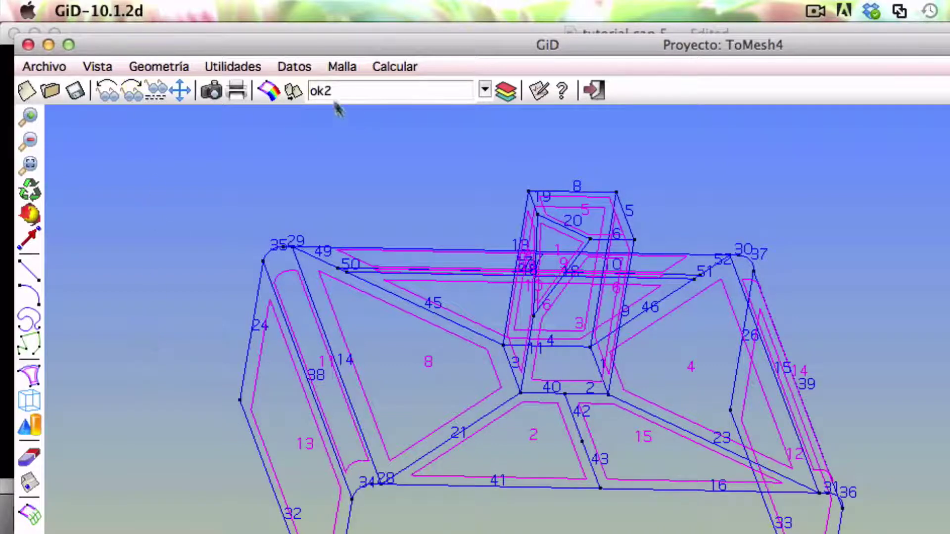
# Draw the RJump skip criteria on the geometry to check which lines and points are skipped.
pyautogui.click(340, 66)
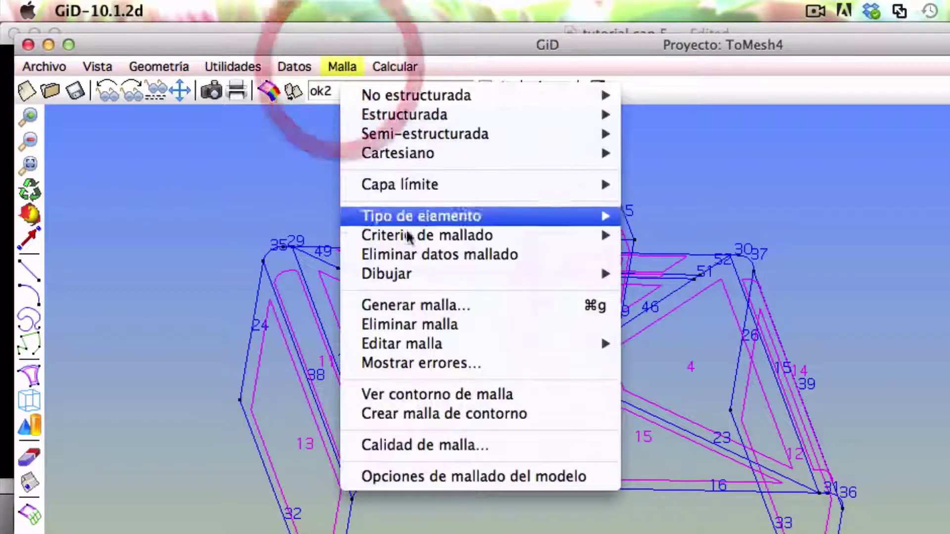
pyautogui.moveTo(420, 281)
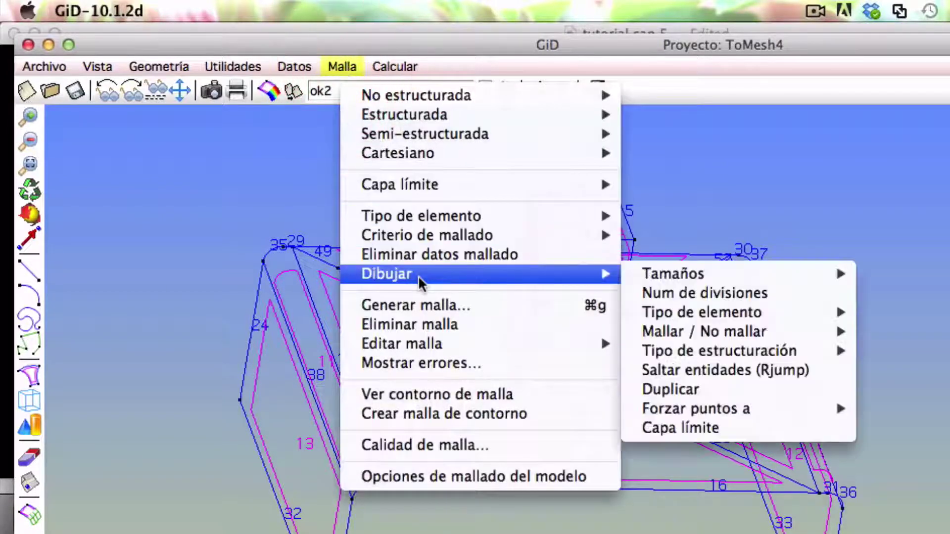
pyautogui.click(731, 371)
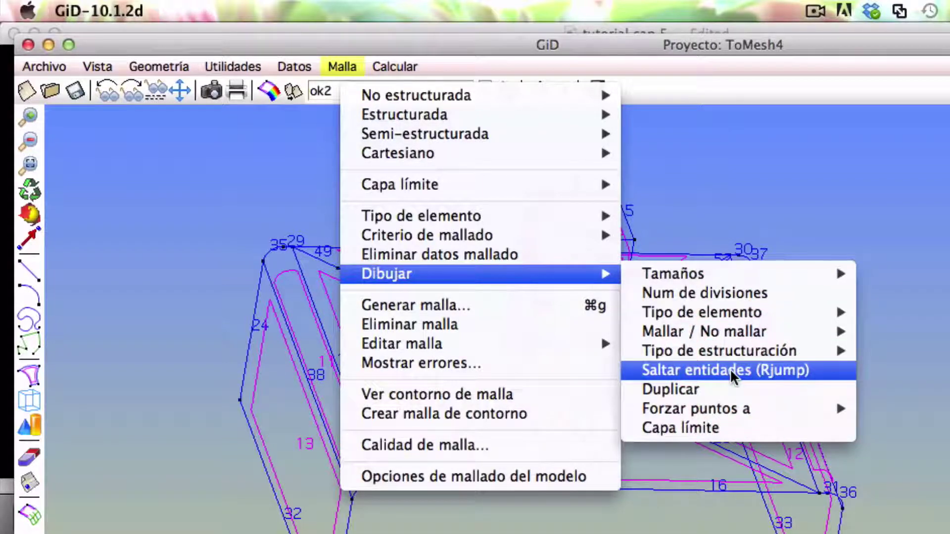
pyautogui.click(731, 370)
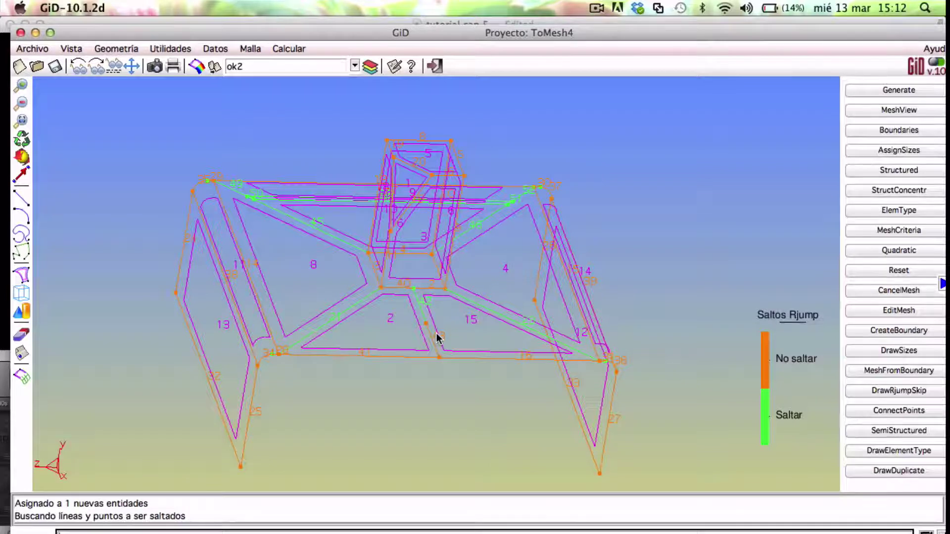
# Assign an unstructured mesh size of 0.1 to the point shared by lines 42 and 43.
pyautogui.click(255, 51)
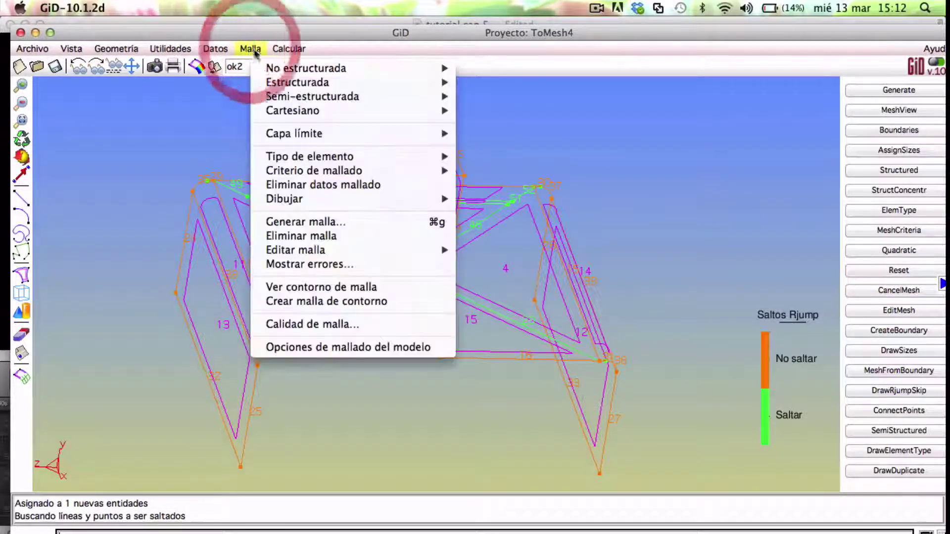
pyautogui.moveTo(297, 69)
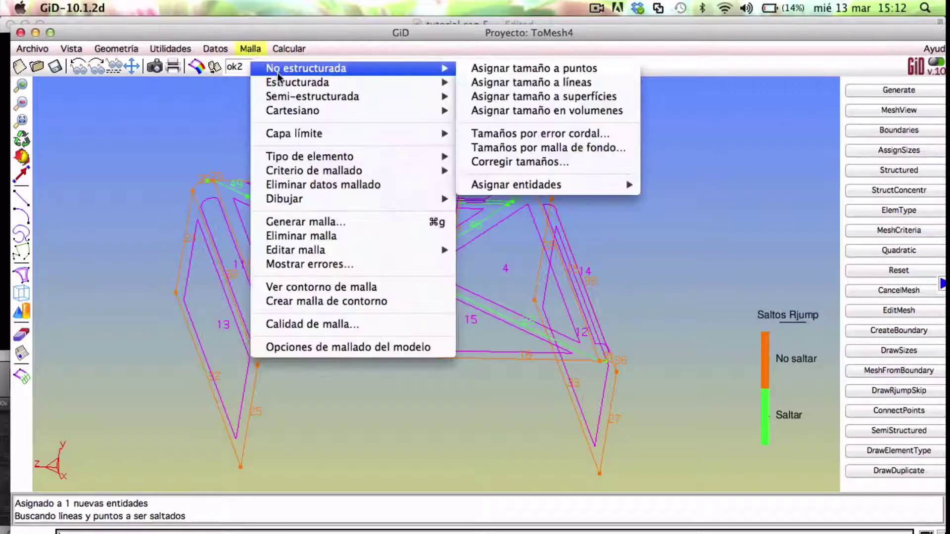
pyautogui.click(506, 70)
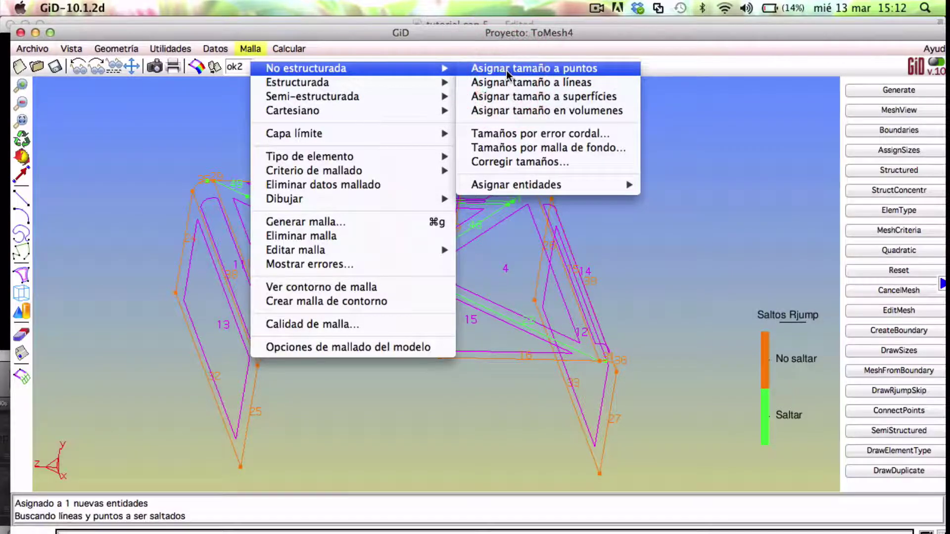
pyautogui.click(509, 70)
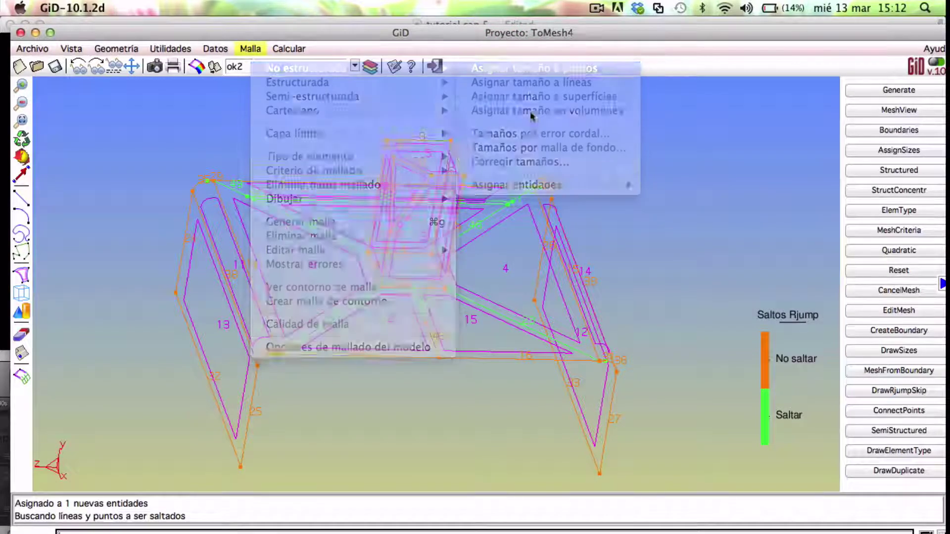
pyautogui.write('0.1')
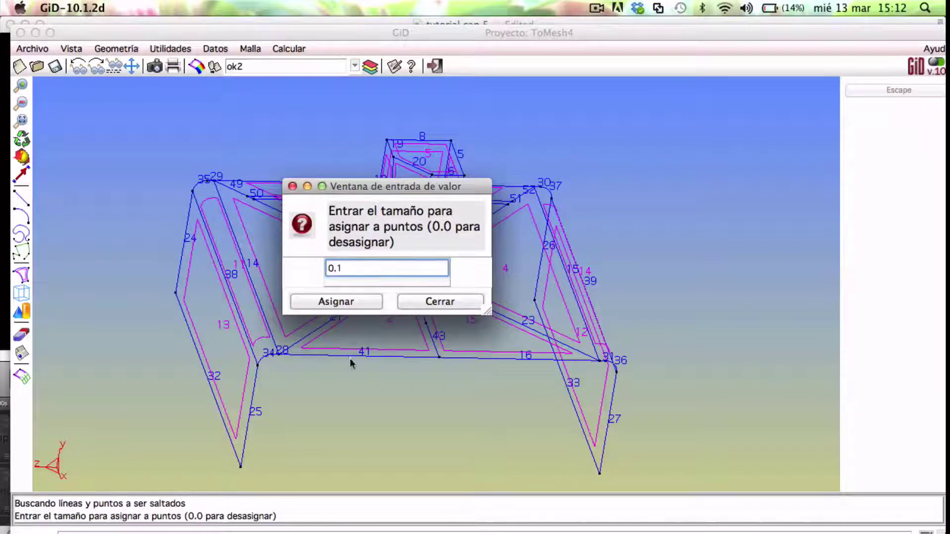
pyautogui.click(344, 303)
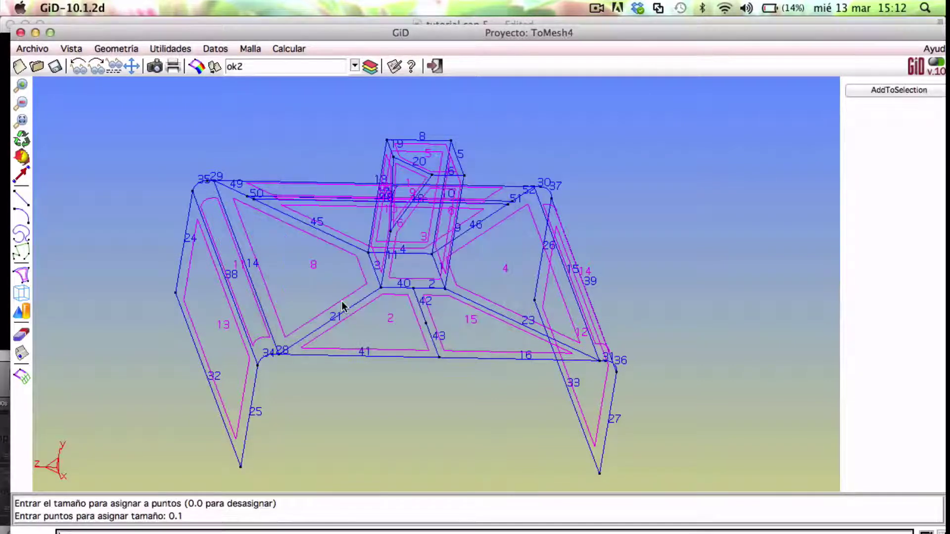
pyautogui.click(427, 323)
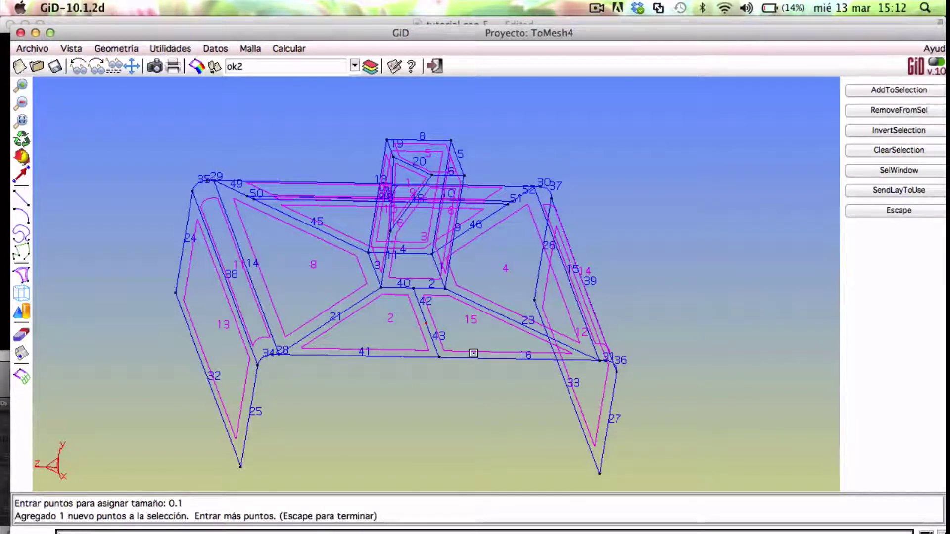
pyautogui.press('Escape')
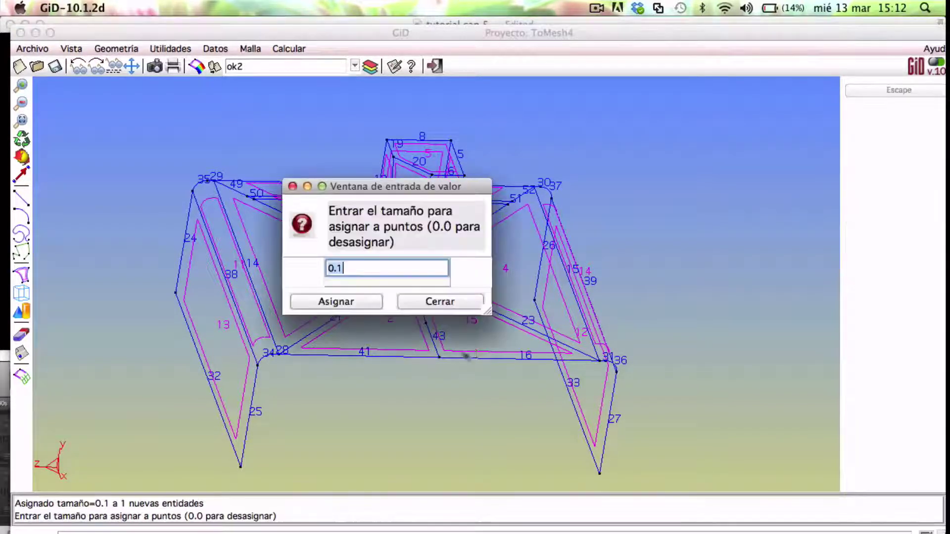
pyautogui.click(423, 306)
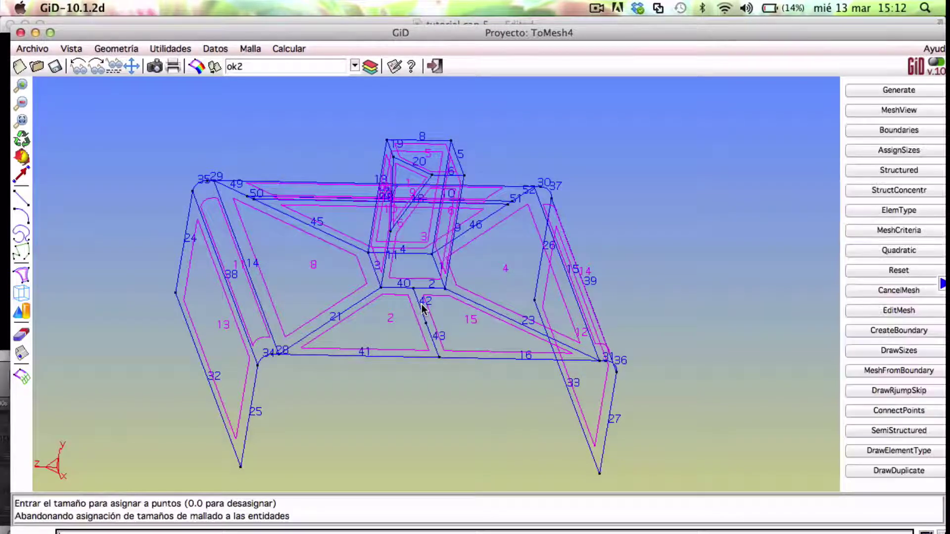
# Regenerate the mesh with element size 4.25 using the model's meshing parameters, replacing the old mesh, and display it.
pyautogui.hotkey('ctrl', 'g')
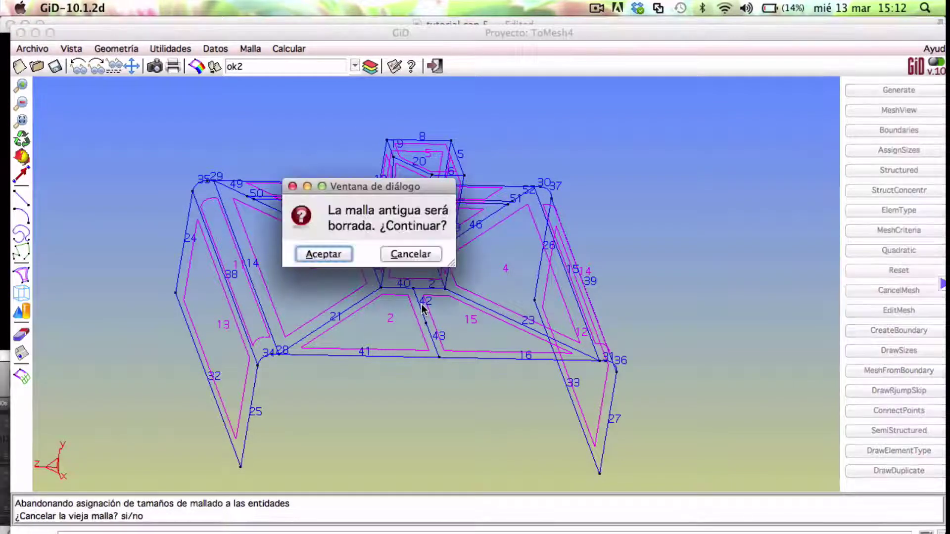
pyautogui.click(339, 253)
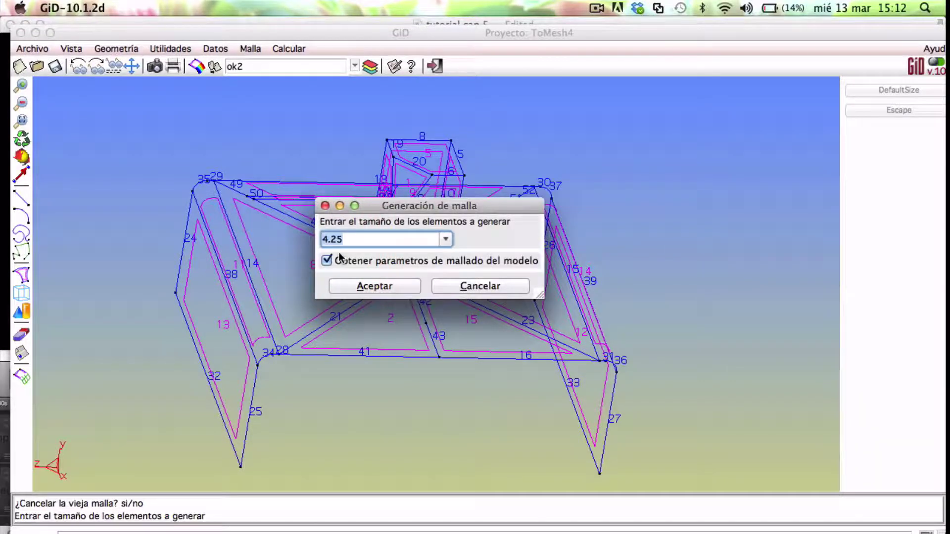
pyautogui.click(392, 285)
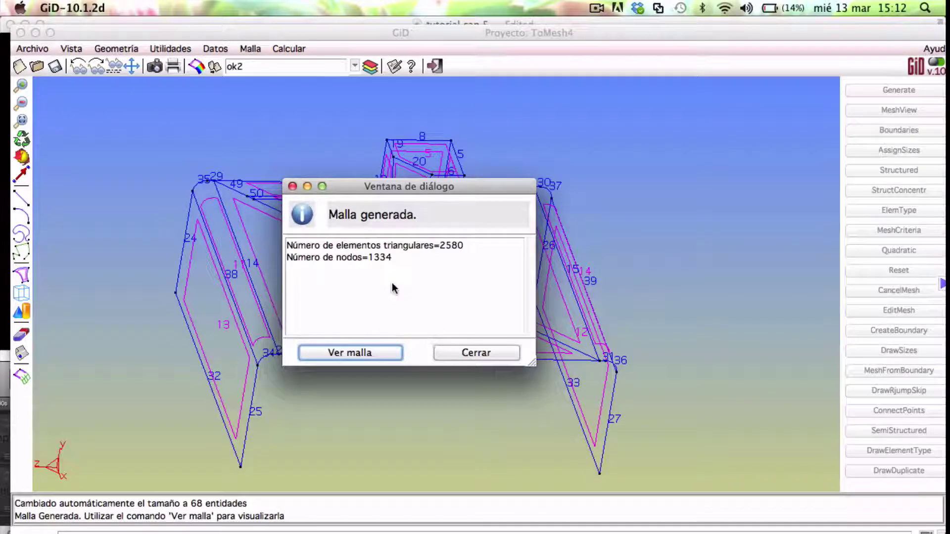
pyautogui.click(357, 355)
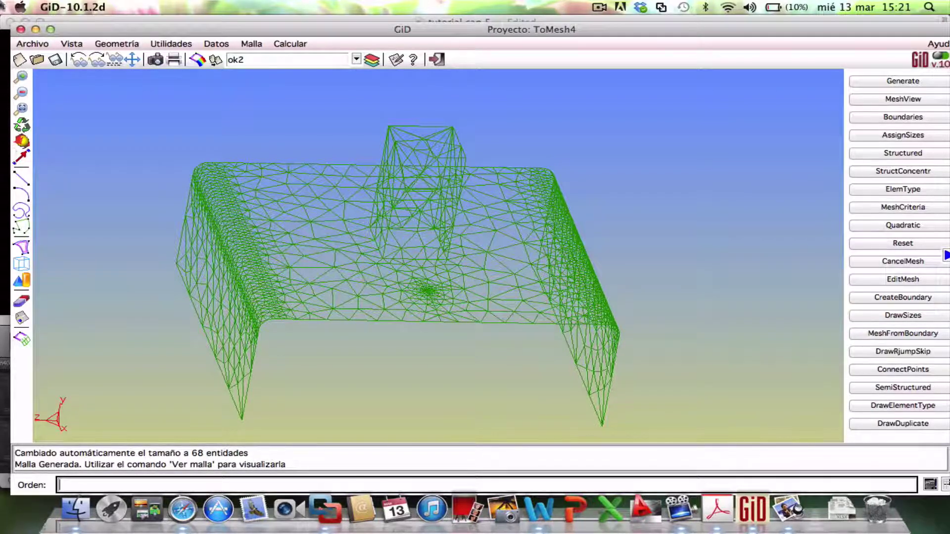
# Remove all meshing data assigned to the model.
pyautogui.click(252, 44)
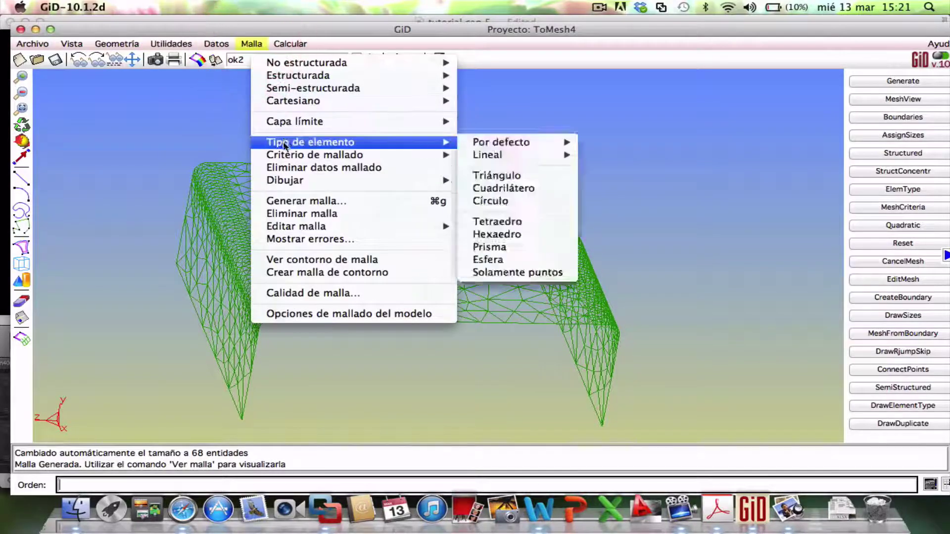
pyautogui.click(283, 166)
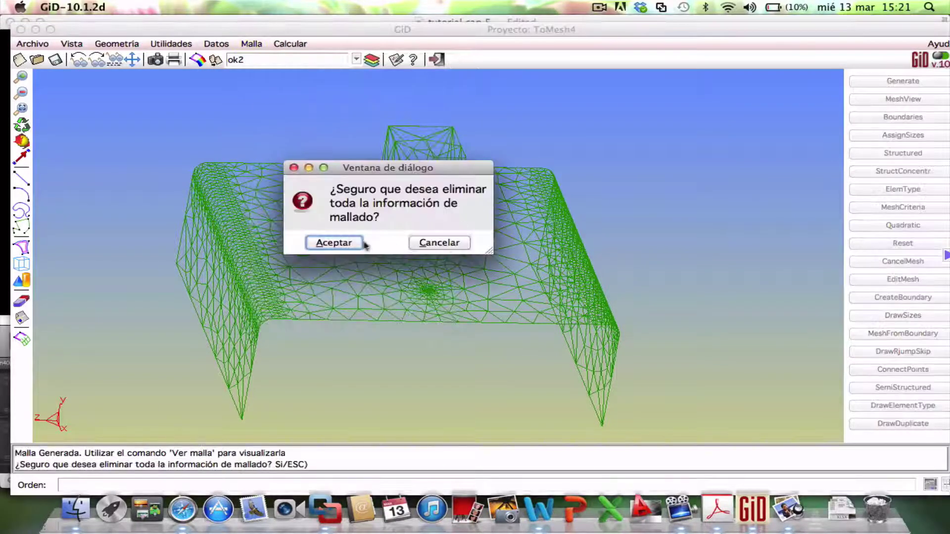
pyautogui.click(352, 242)
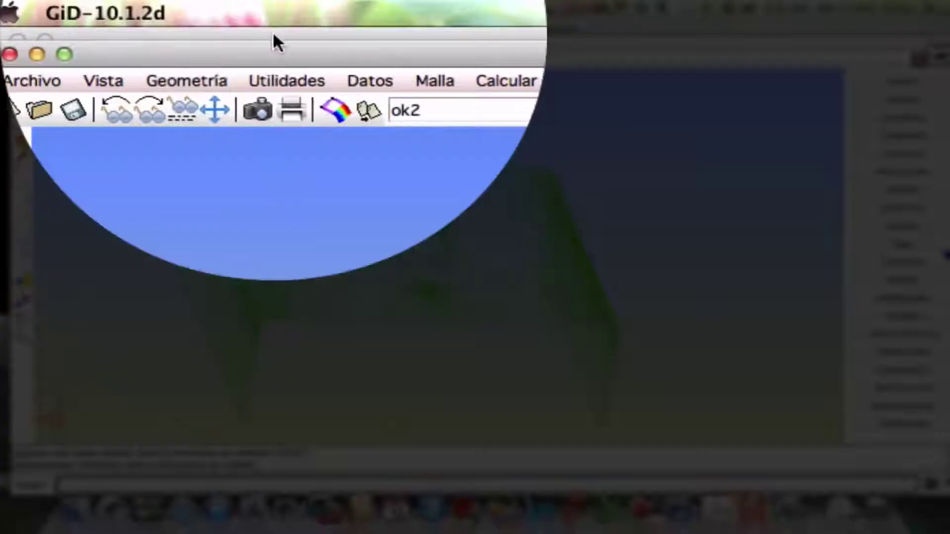
# Change the unstructured surface mesher to RFast in the meshing preferences.
pyautogui.click(277, 80)
pyautogui.click(272, 149)
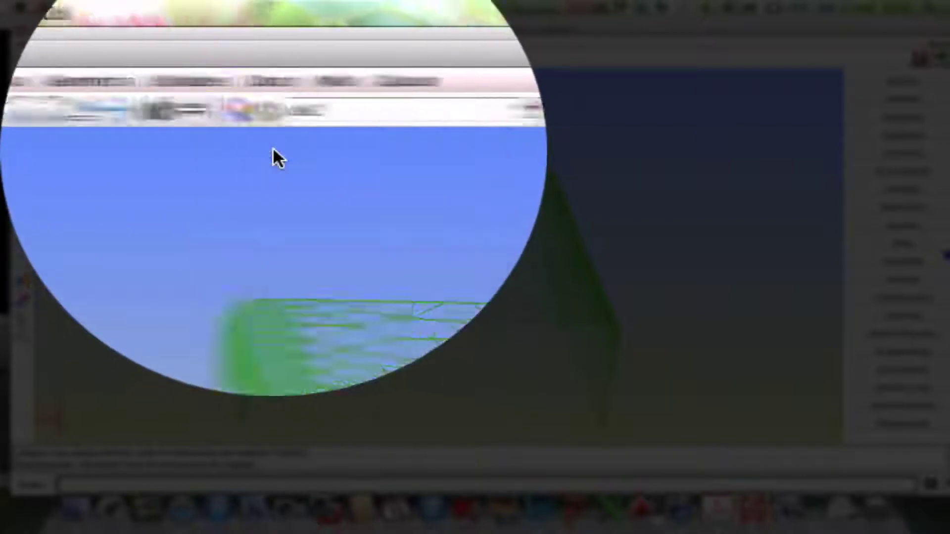
pyautogui.click(415, 184)
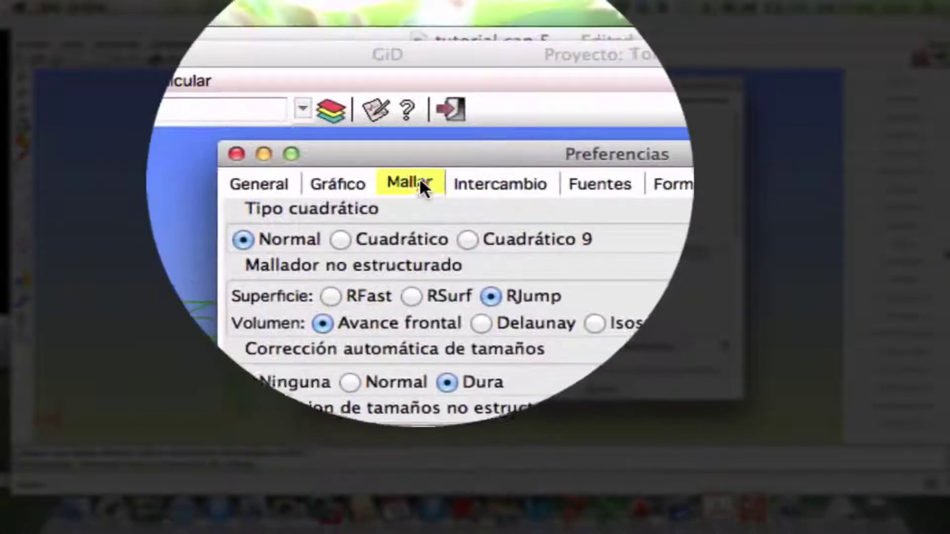
pyautogui.click(419, 181)
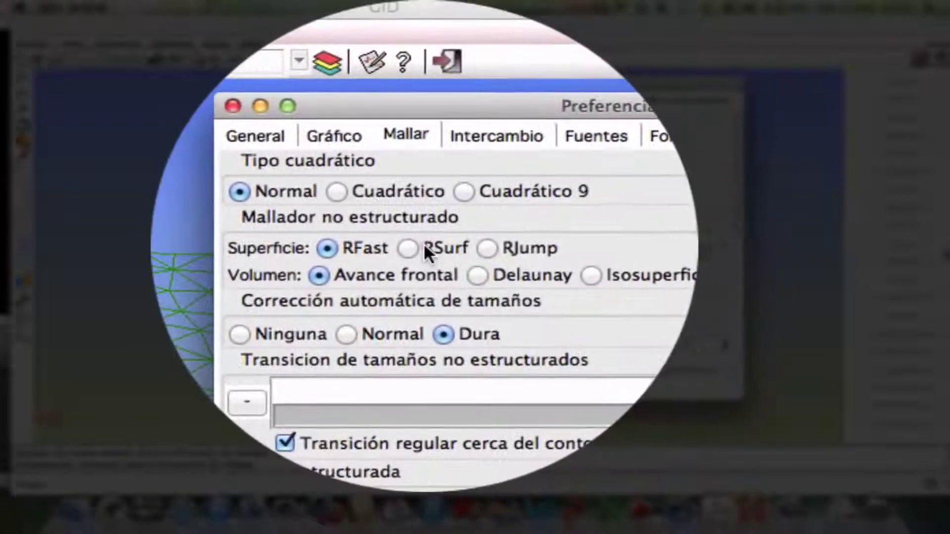
pyautogui.click(425, 249)
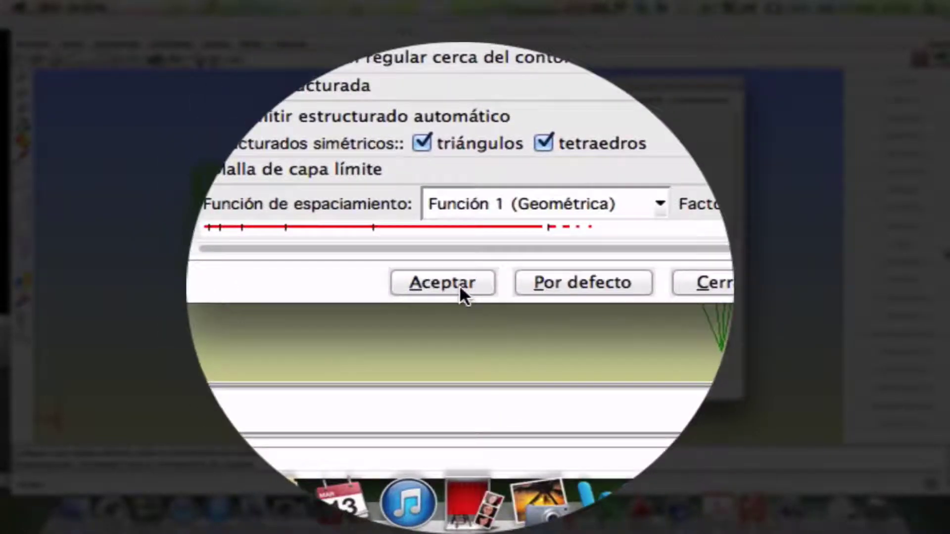
pyautogui.click(460, 287)
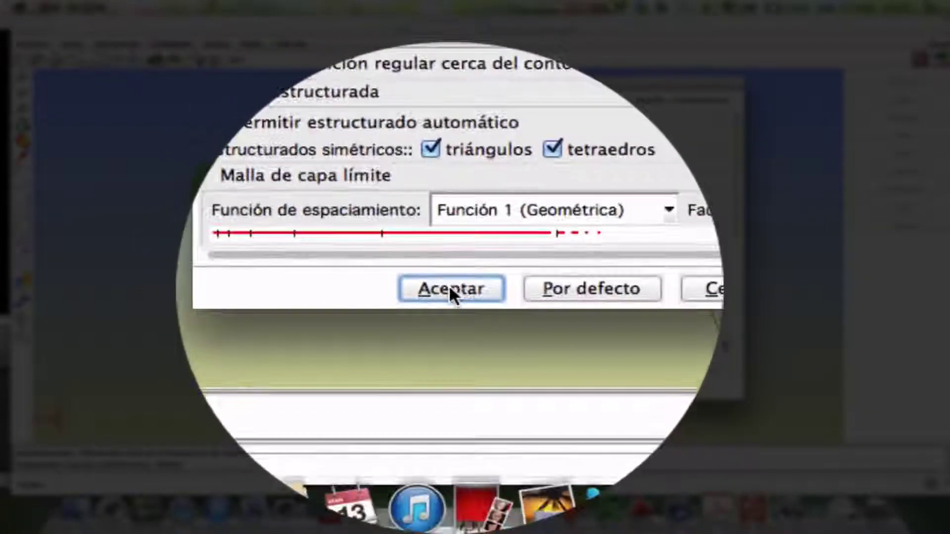
pyautogui.click(450, 289)
pyautogui.click(584, 287)
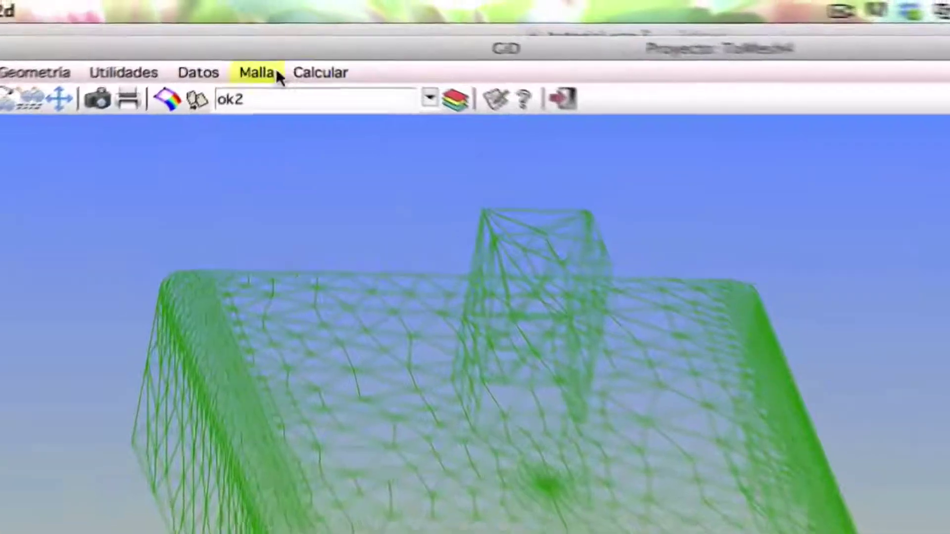
# Set the mesh criterion of lines 48 and 53, on the narrow strip between surfaces 16 and 18, to be skipped.
pyautogui.click(263, 38)
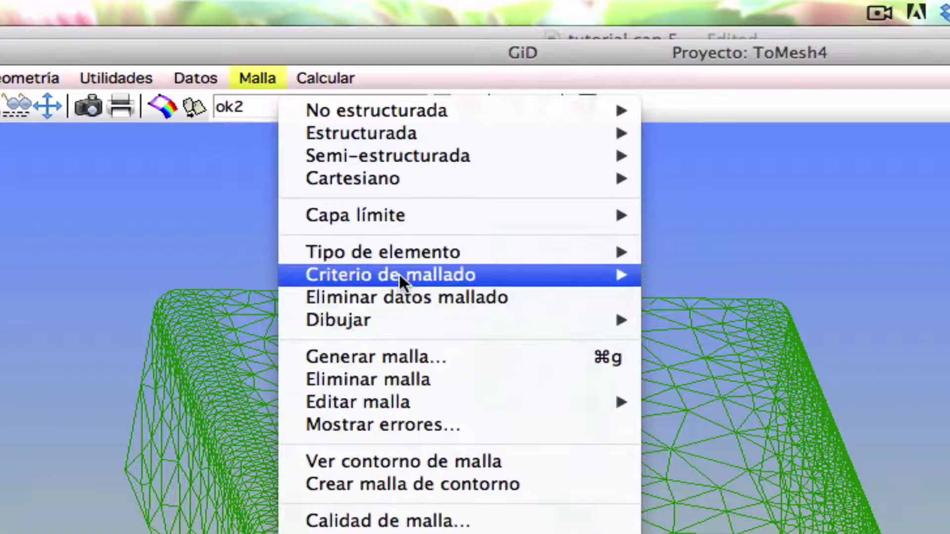
pyautogui.moveTo(435, 276)
pyautogui.moveTo(748, 393)
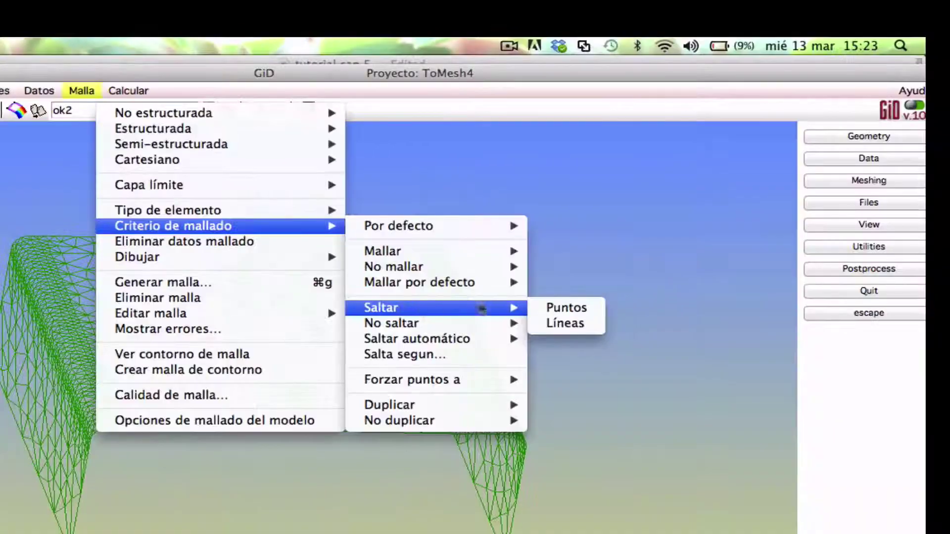
pyautogui.click(548, 322)
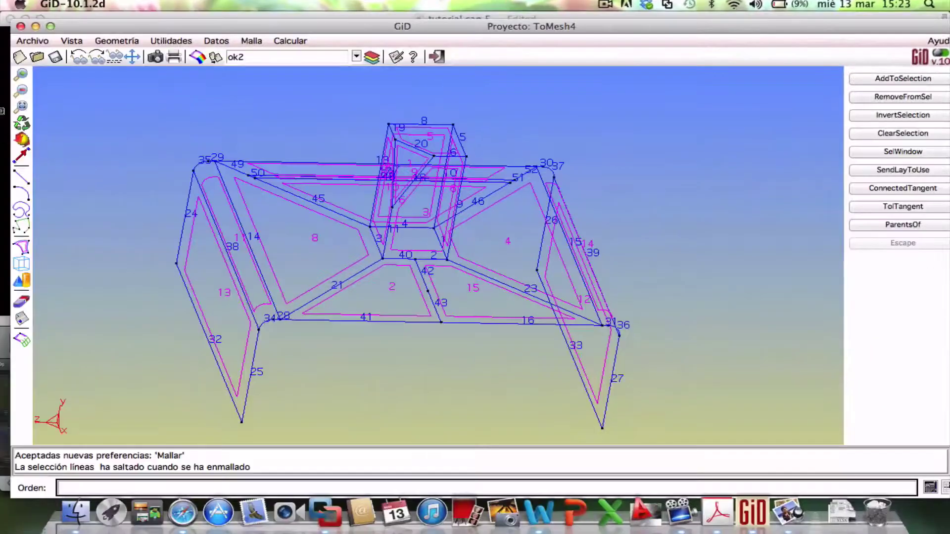
pyautogui.click(24, 143)
pyautogui.moveTo(397, 160); pyautogui.dragTo(394, 250)
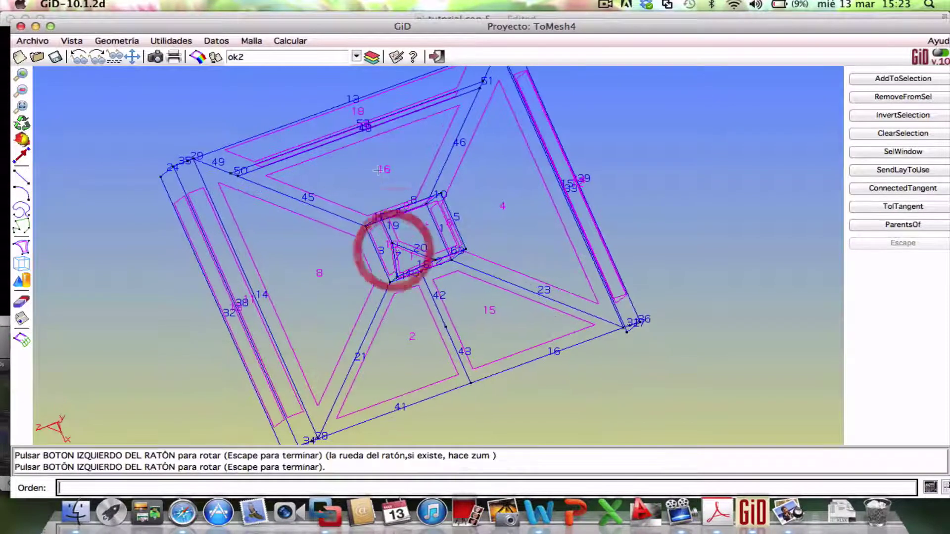
pyautogui.scroll(5, 379, 171)
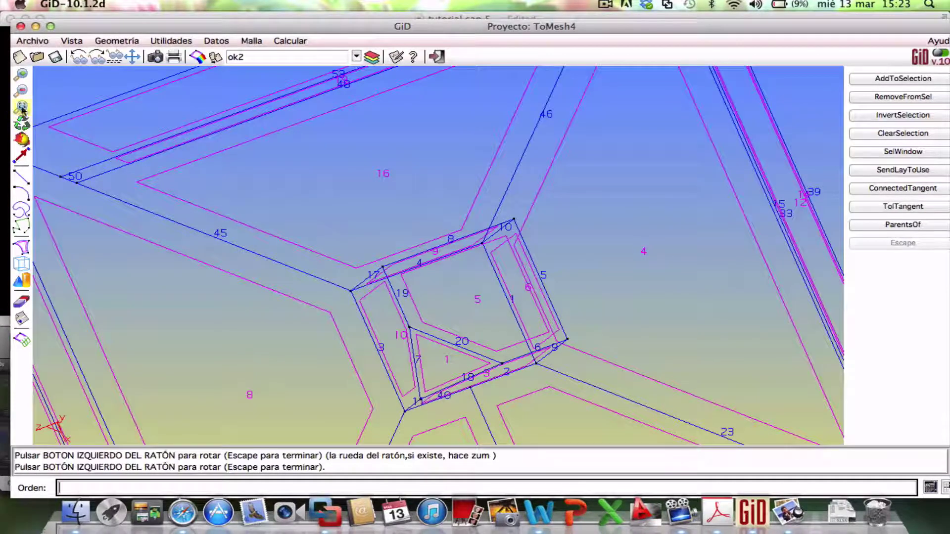
pyautogui.click(21, 152)
pyautogui.moveTo(276, 149); pyautogui.dragTo(279, 249)
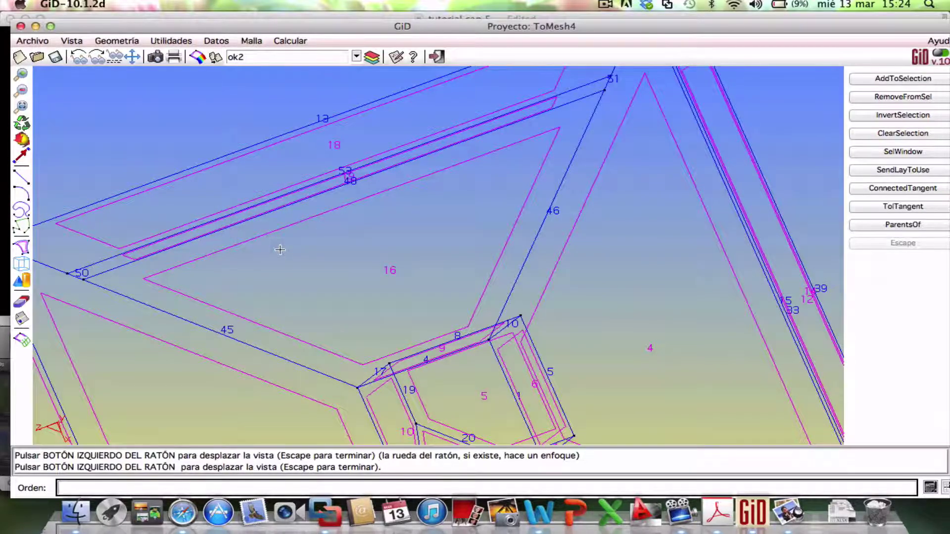
pyautogui.keyDown('shift'); pyautogui.moveTo(338, 185); pyautogui.dragTo(349, 201); pyautogui.keyUp('shift')
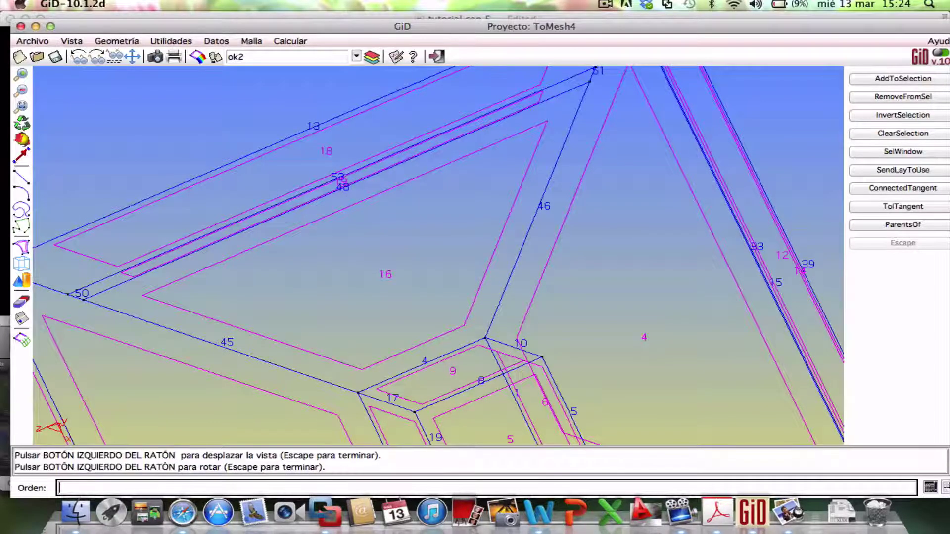
pyautogui.click(407, 159)
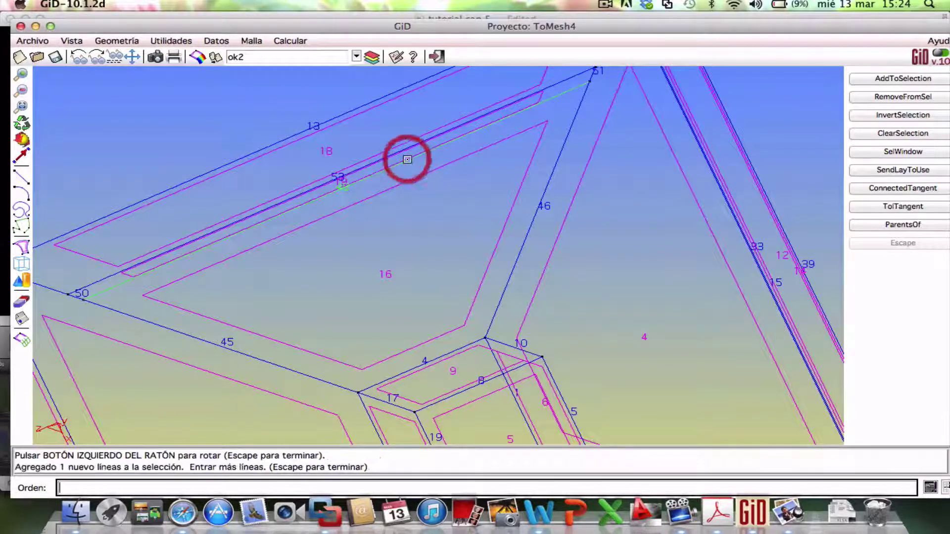
pyautogui.click(386, 155)
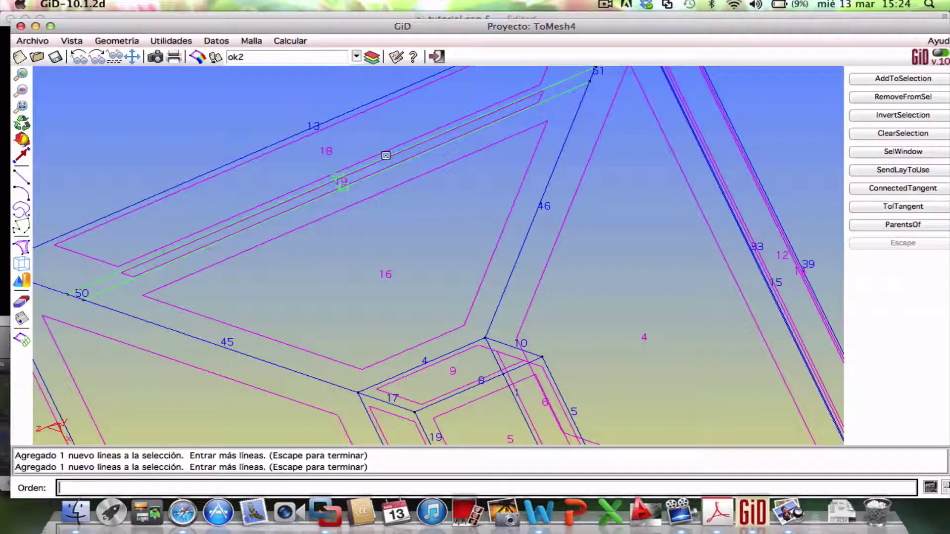
pyautogui.press('Escape')
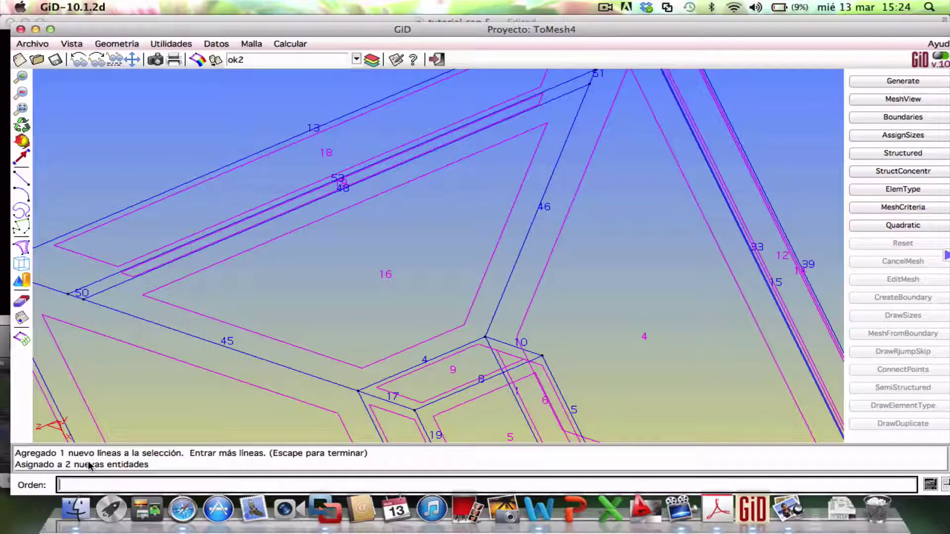
# Generate a new mesh with element size 4.25 using the model's meshing parameters, and inspect the whole result from another angle.
pyautogui.hotkey('ctrl', 'g')
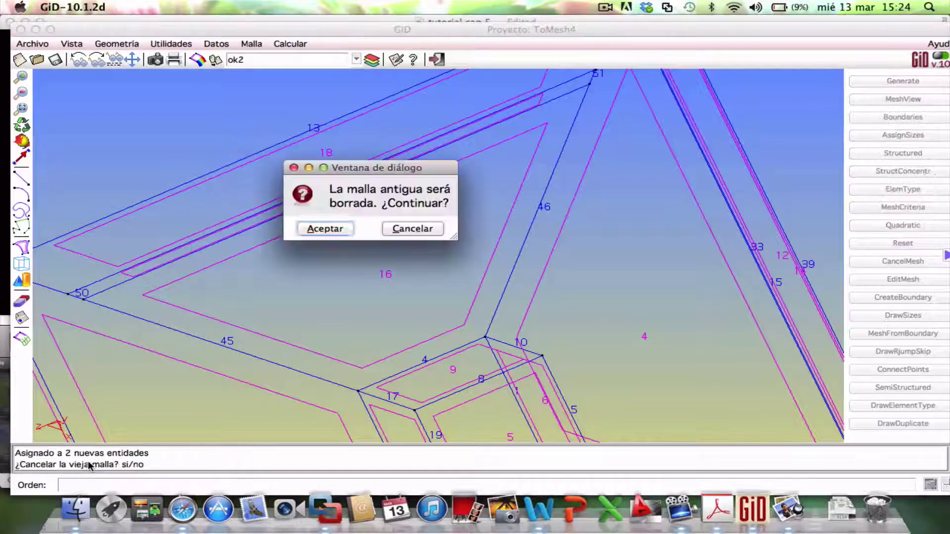
pyautogui.click(326, 229)
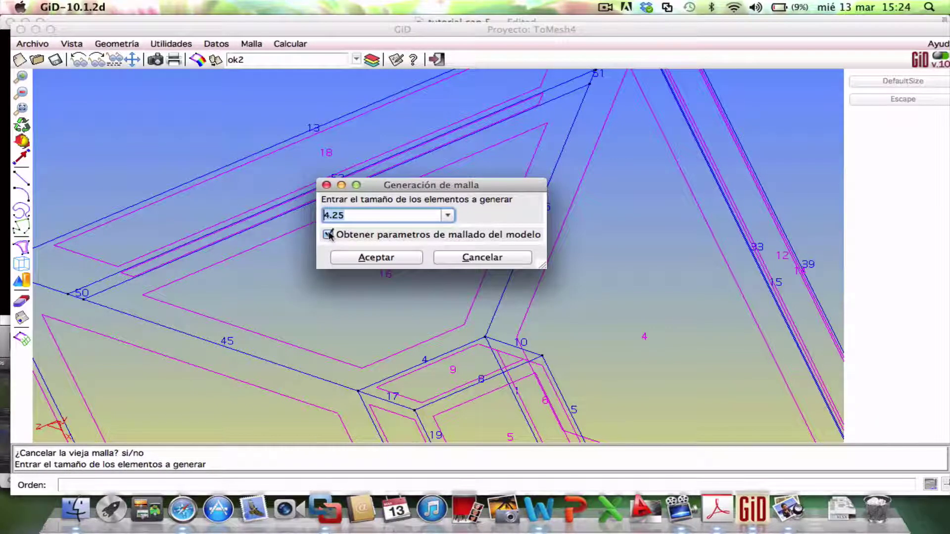
pyautogui.click(391, 258)
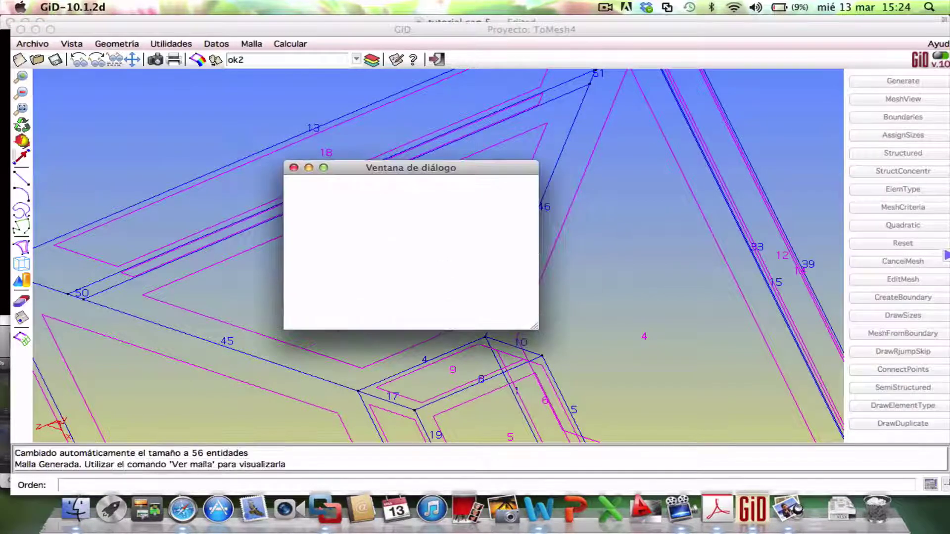
pyautogui.click(331, 317)
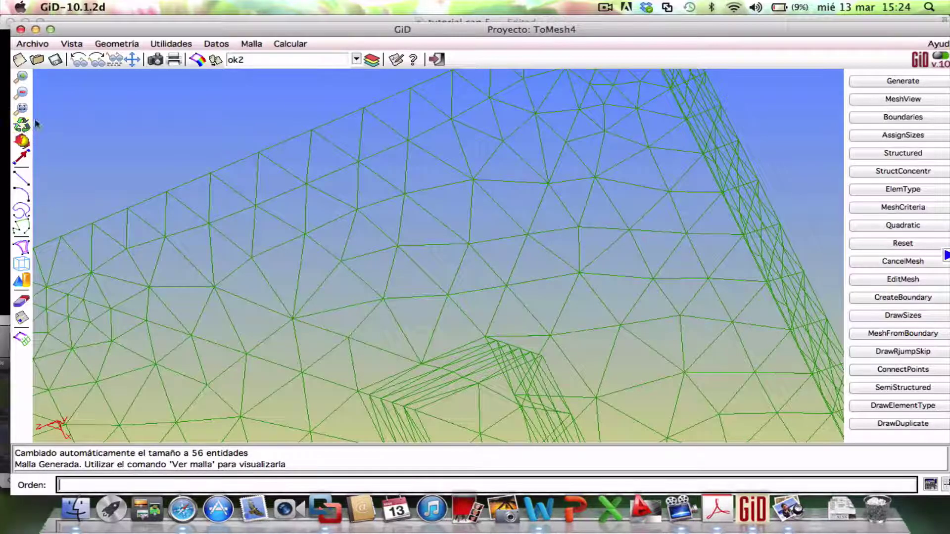
pyautogui.click(22, 110)
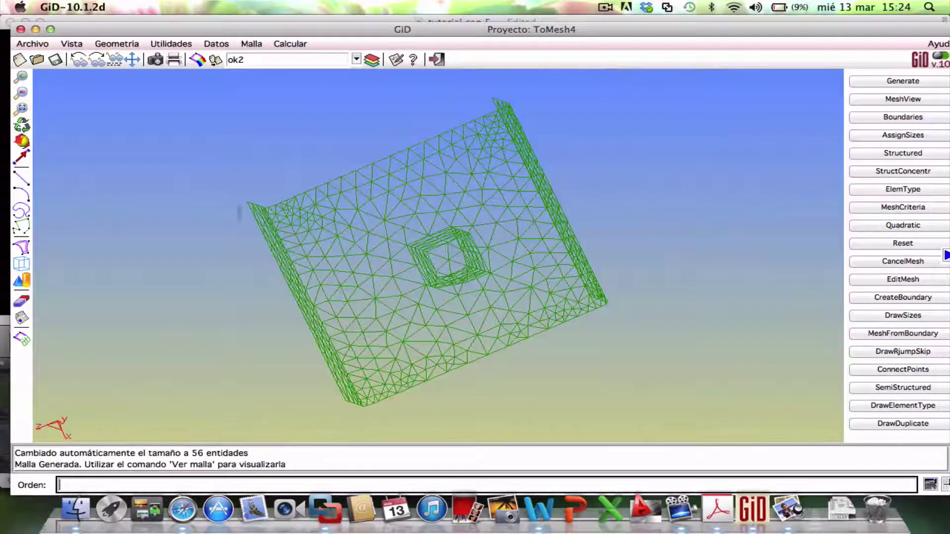
pyautogui.click(21, 141)
pyautogui.click(356, 190)
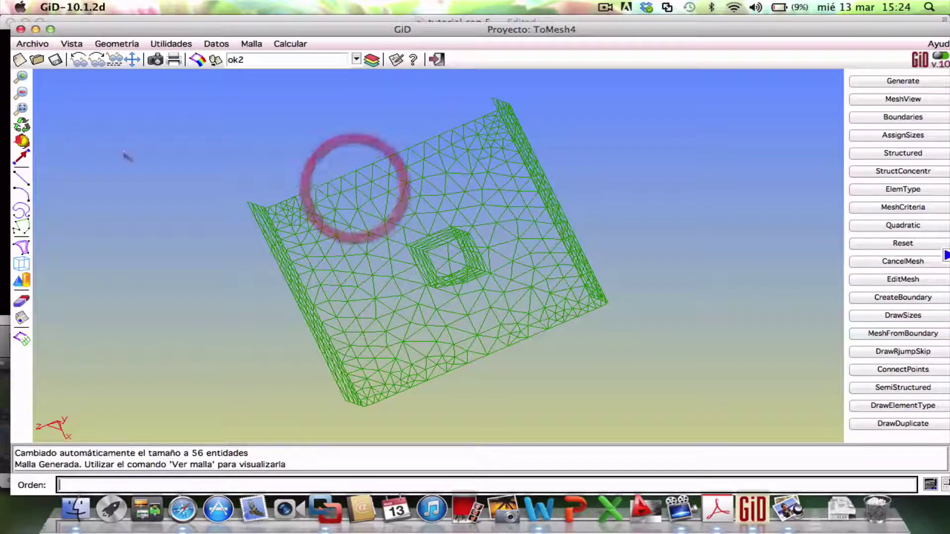
pyautogui.click(21, 142)
pyautogui.moveTo(347, 258); pyautogui.dragTo(273, 206)
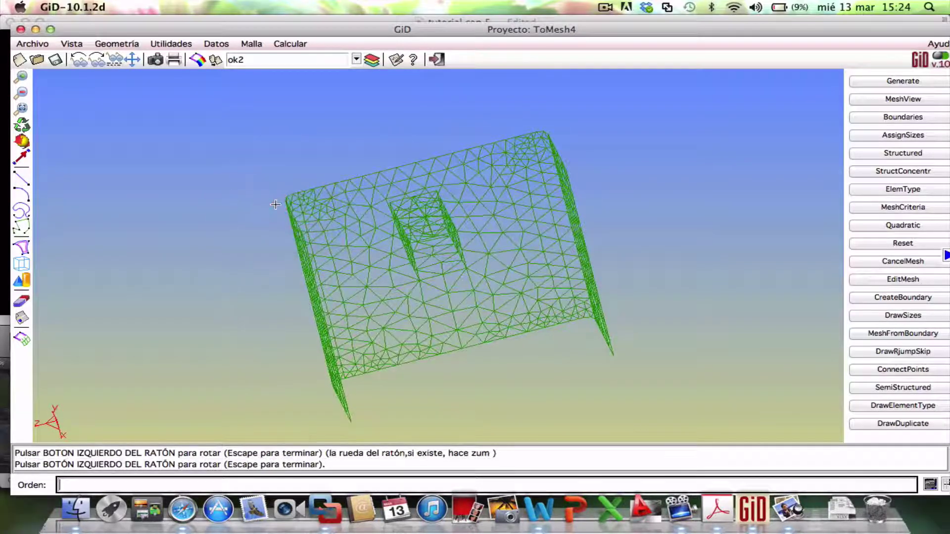